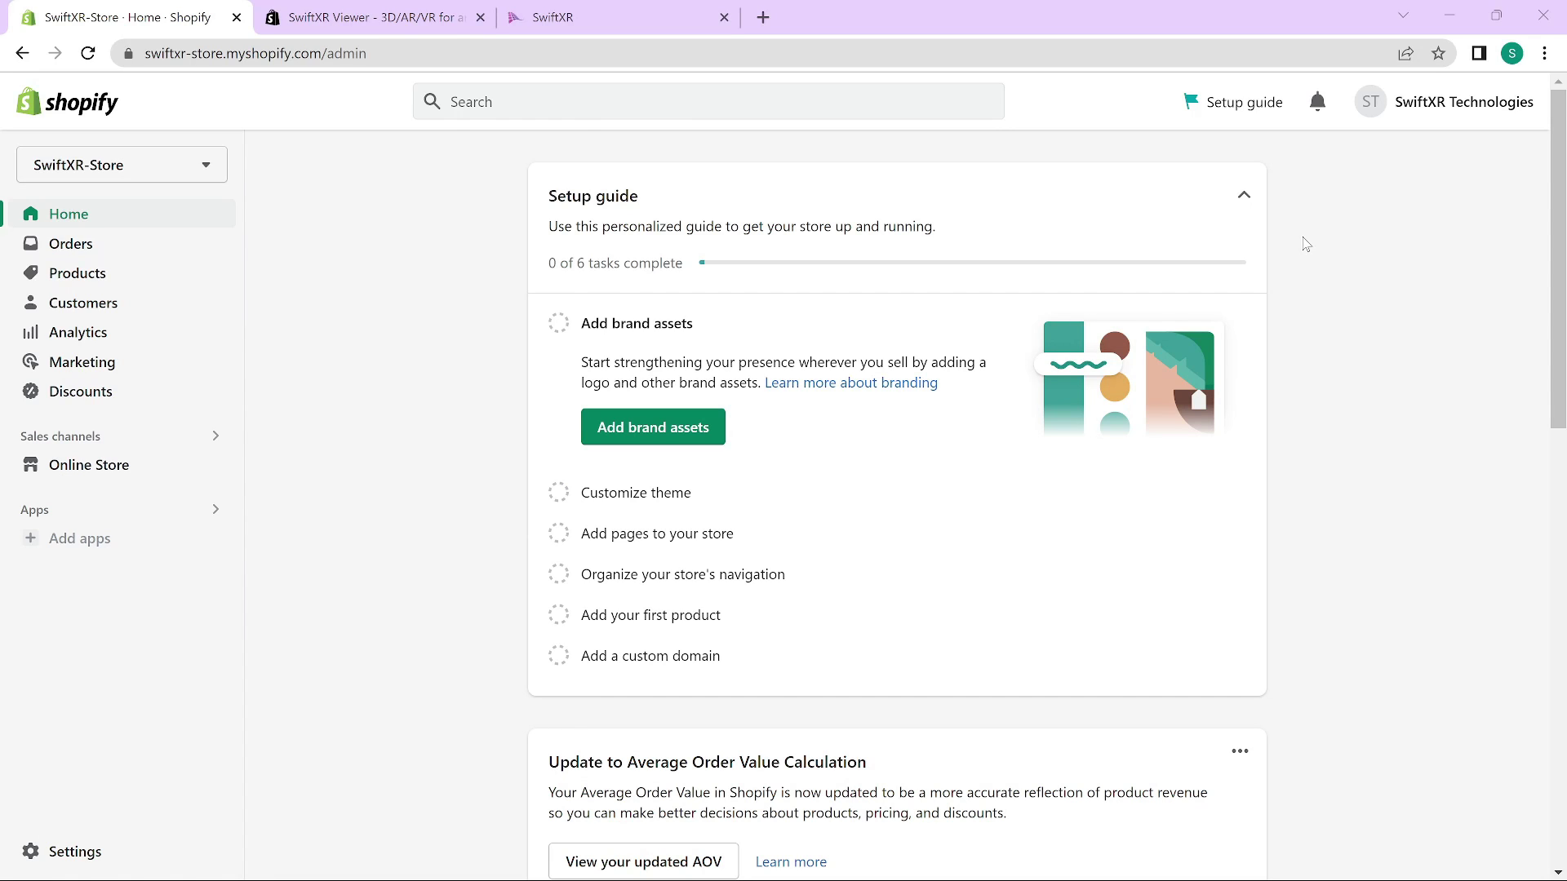
# Open the store's Products page, which is still empty.
pyautogui.click(72, 275)
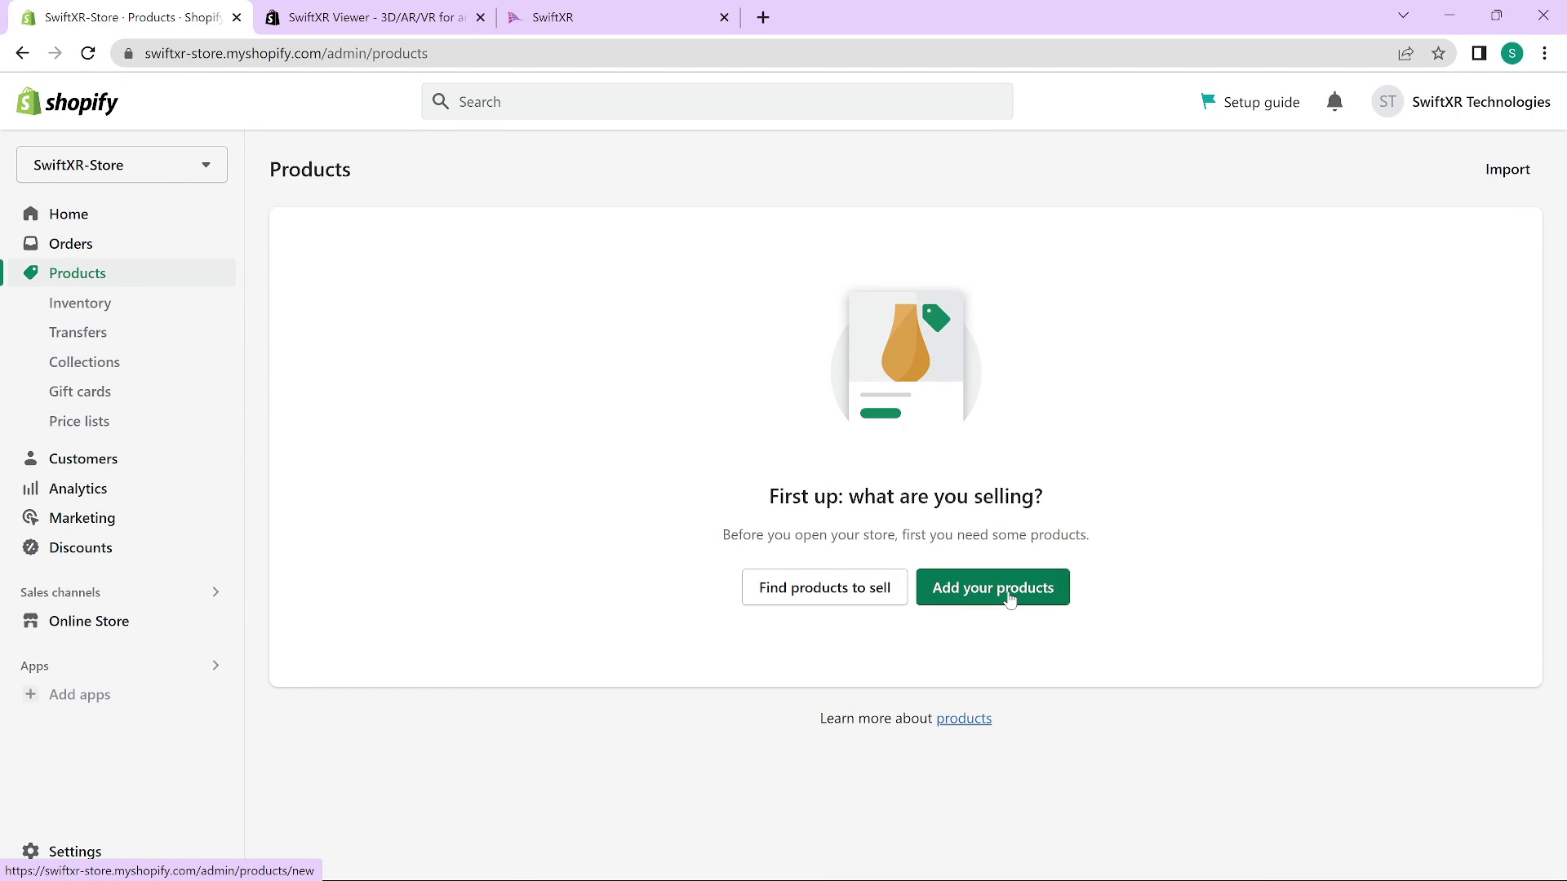
# Start a new product titled 'SwiftXR Robotic Arm' with description 'This is a swiftXR robotic arm'.
pyautogui.click(1010, 598)
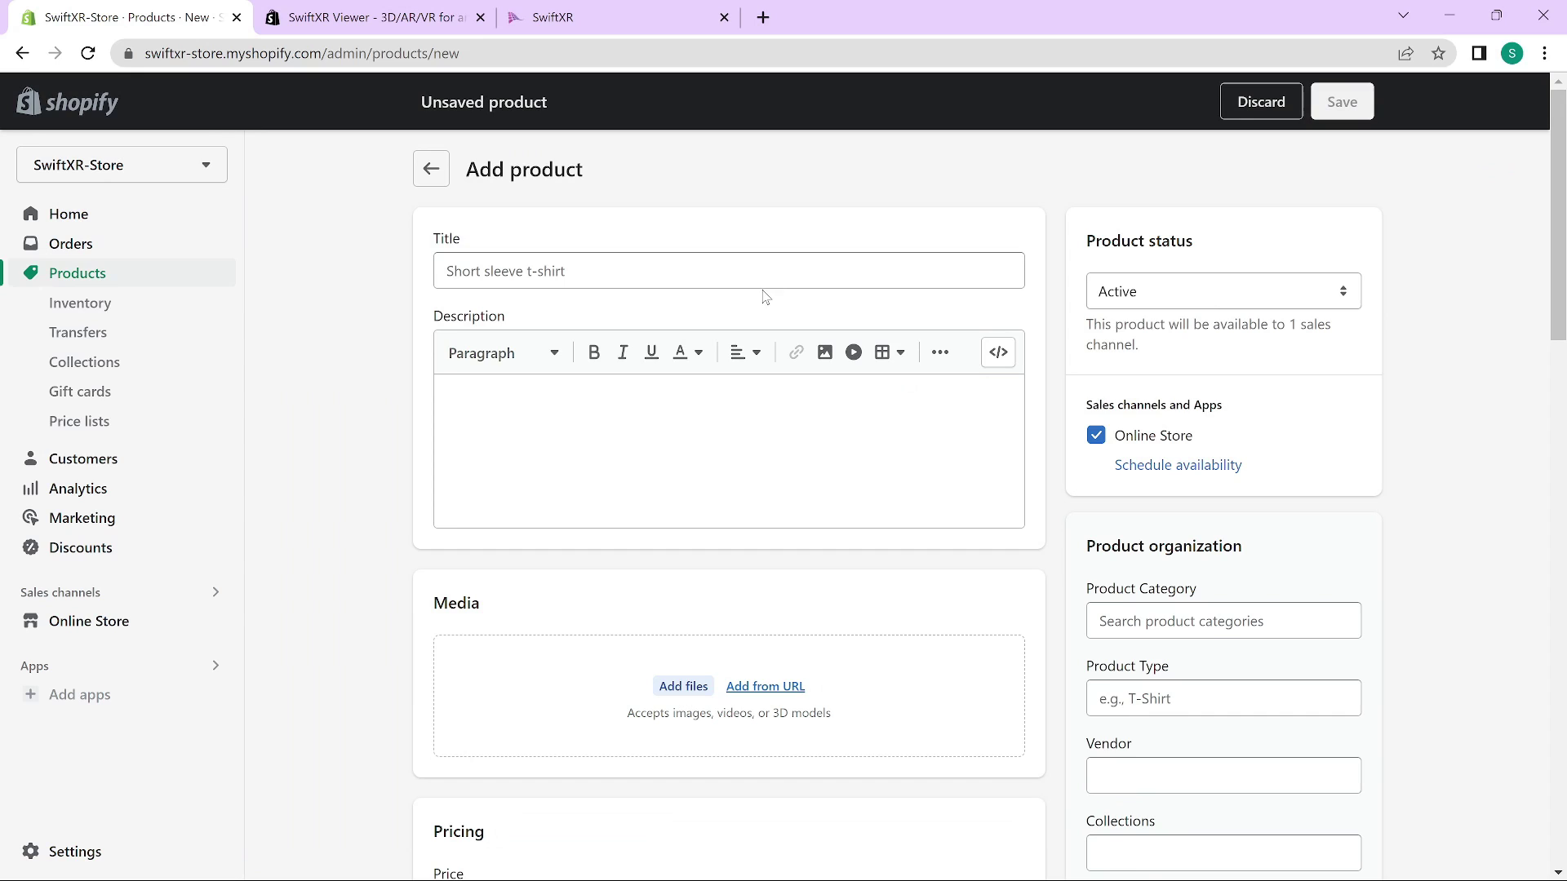
pyautogui.click(787, 277)
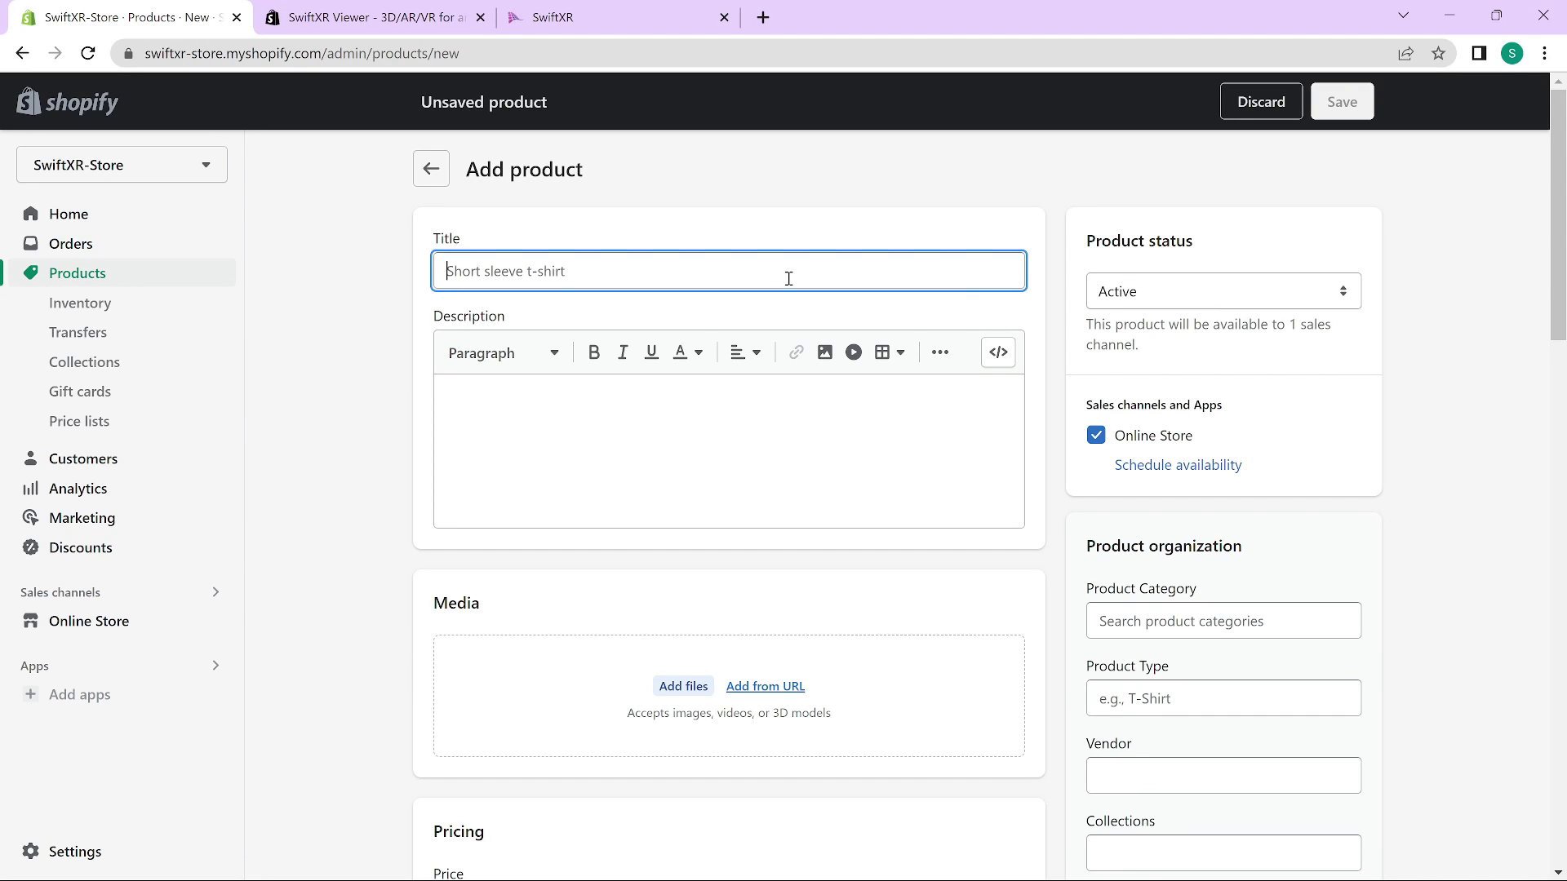
pyautogui.write('Swift')
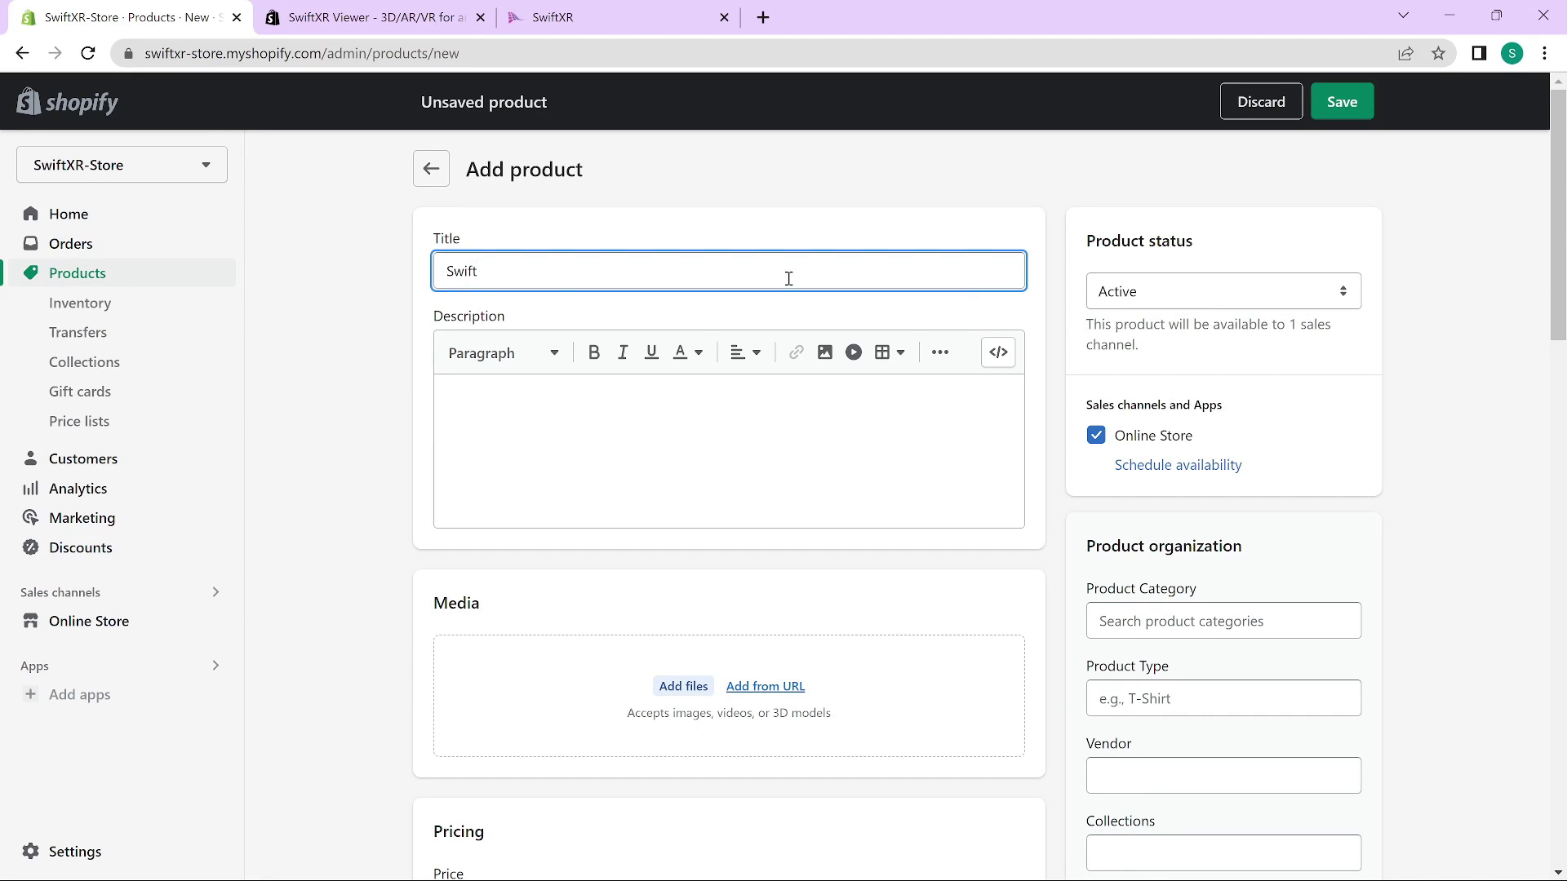
pyautogui.write('XR Robotic Arm')
pyautogui.press('Tab')
pyautogui.press('Tab')
pyautogui.press('Tab')
pyautogui.press('Tab')
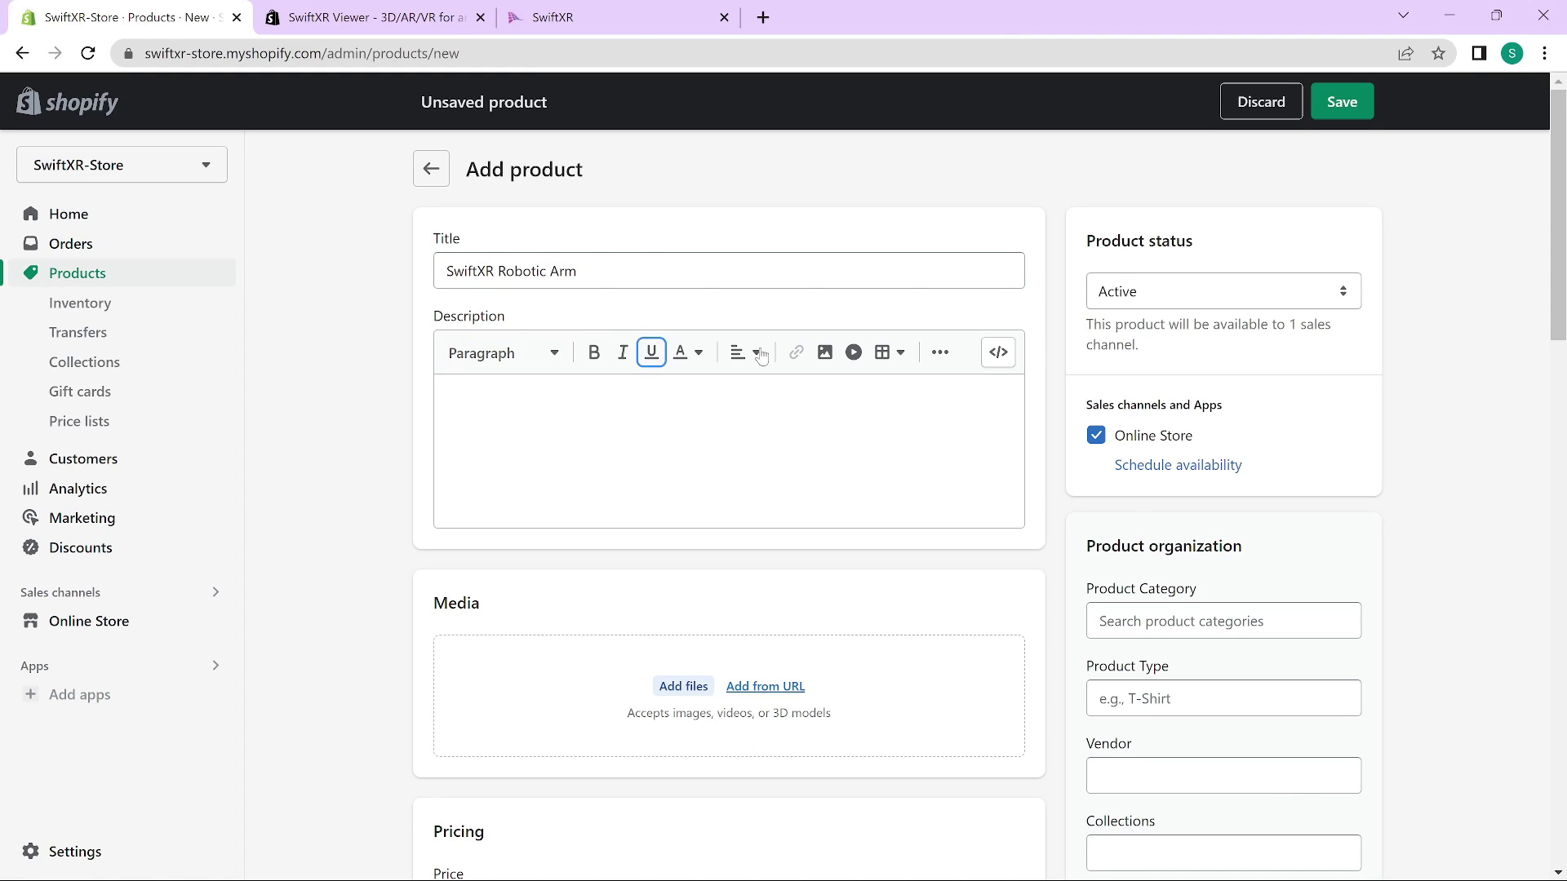
pyautogui.click(761, 432)
pyautogui.write('This is a swif')
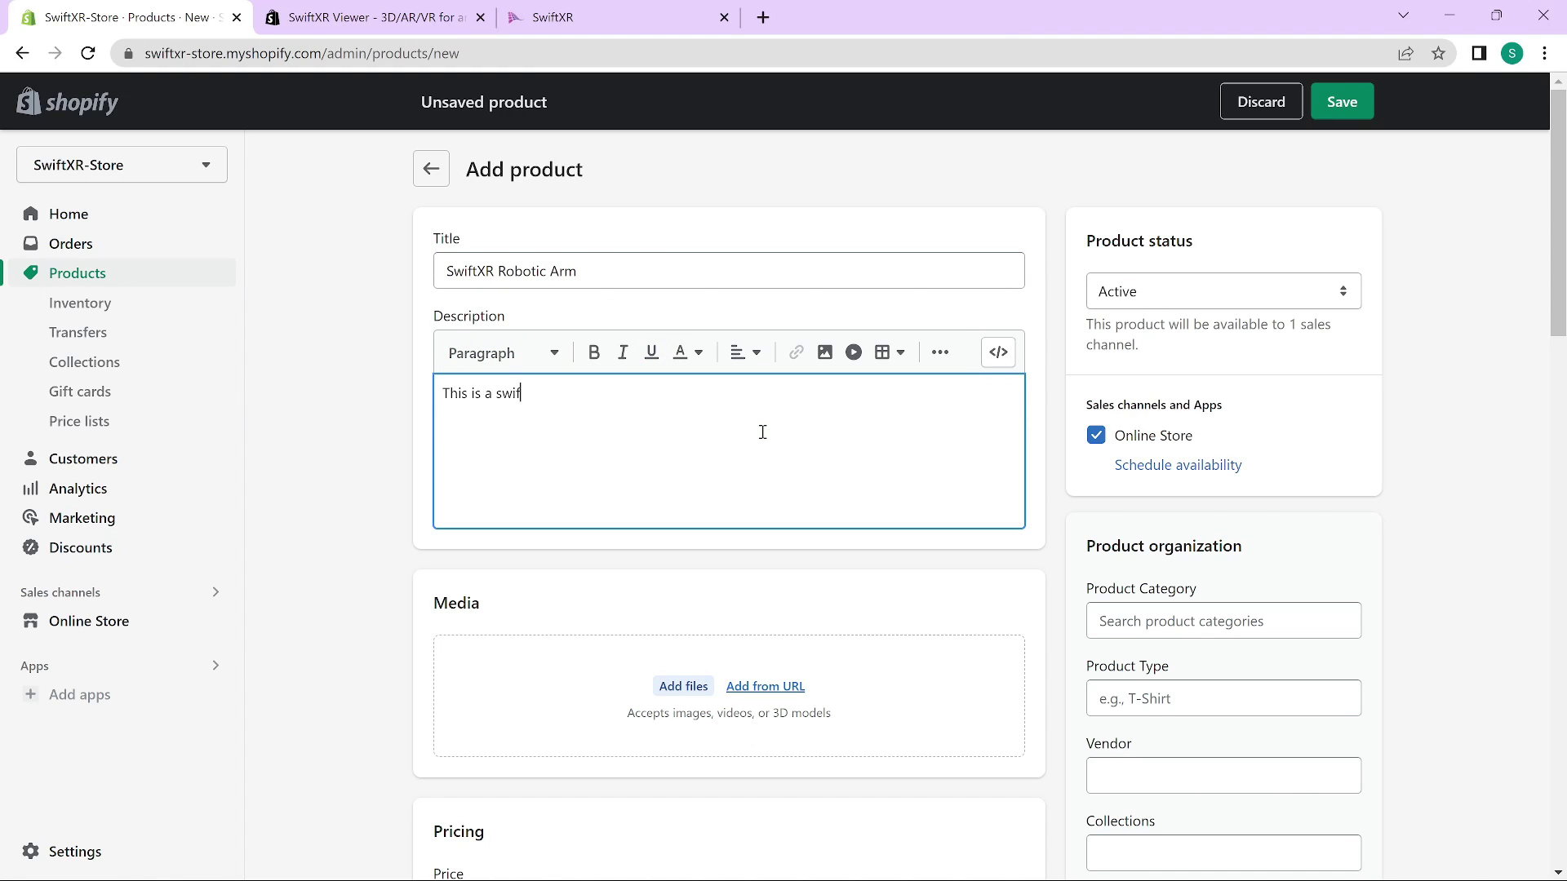
pyautogui.write('tXR robotic arm')
# Add RoboticArm.png as the product's media image.
pyautogui.scroll(-3, 818, 493)
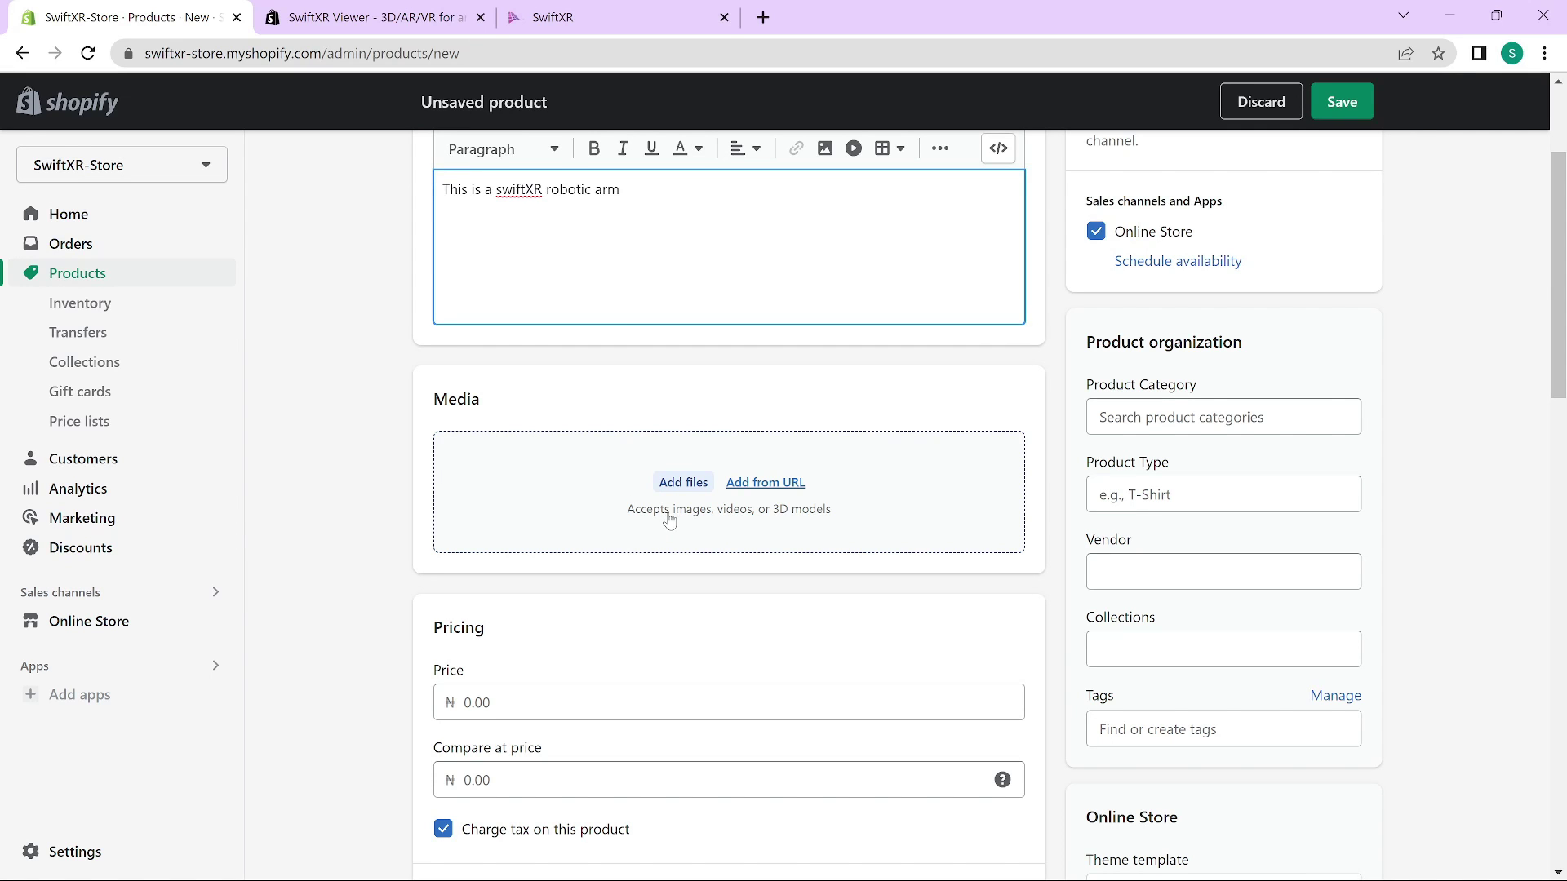
pyautogui.click(681, 485)
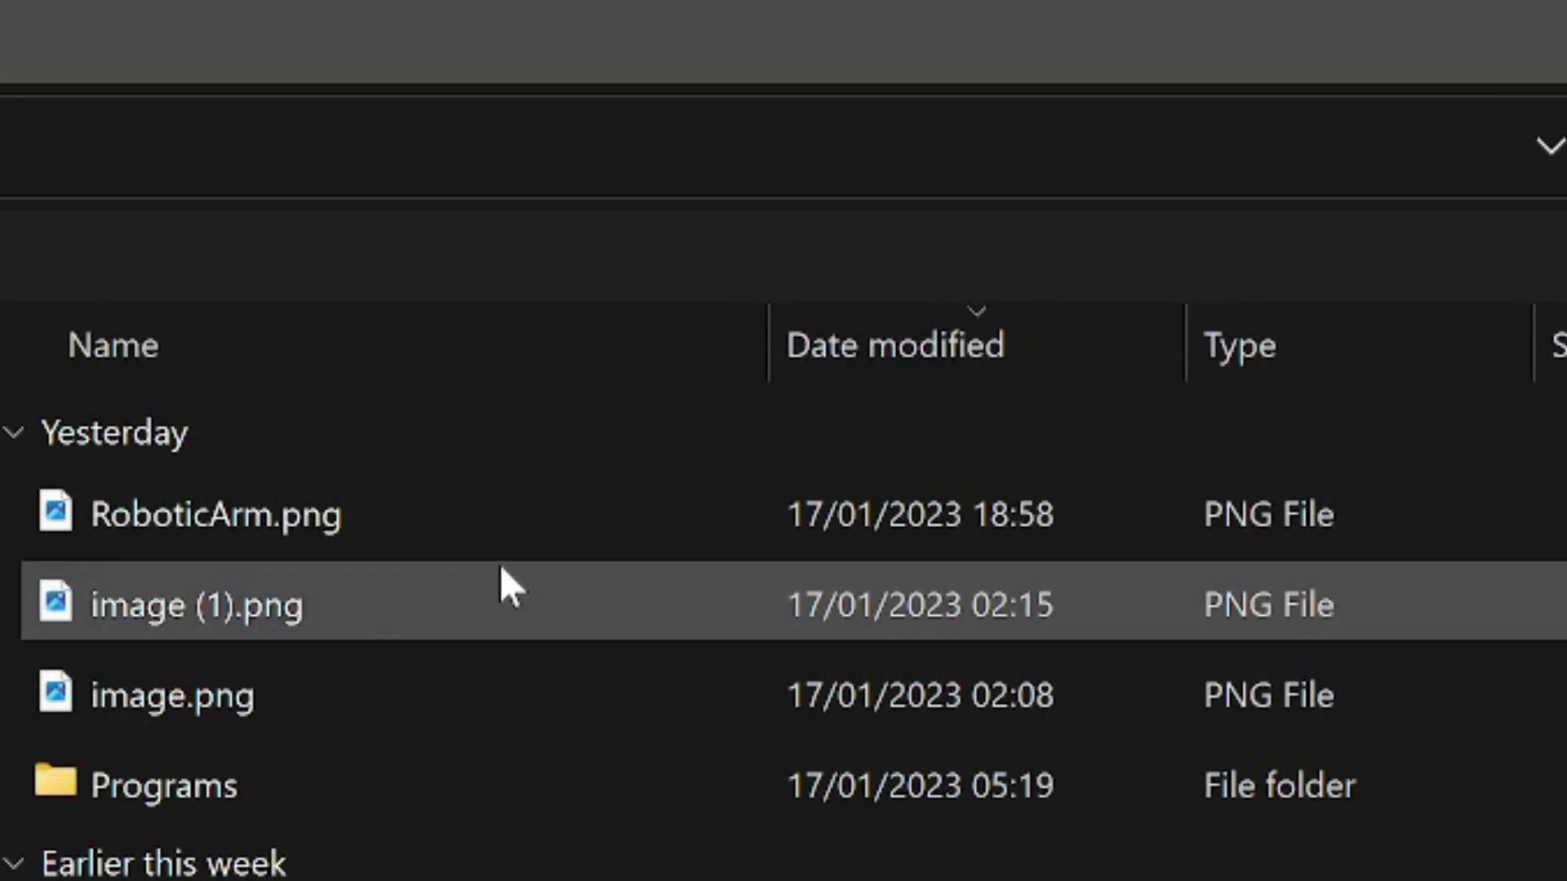
pyautogui.doubleClick(559, 510)
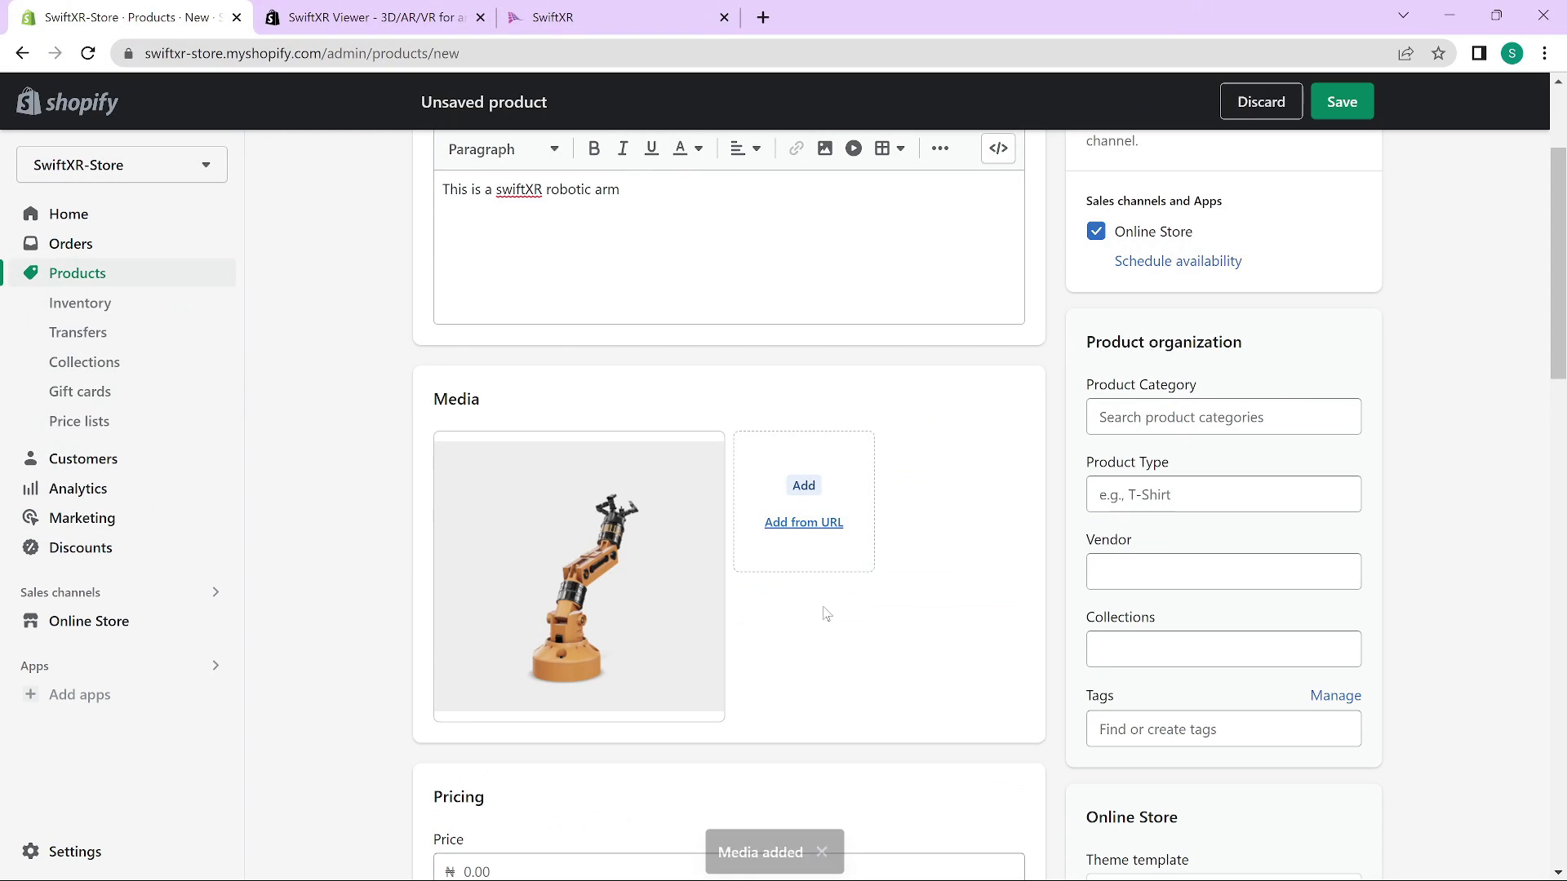
# Enter price 200000 and SKU 20, then save the SwiftXR Robotic Arm product.
pyautogui.scroll(-3, 825, 615)
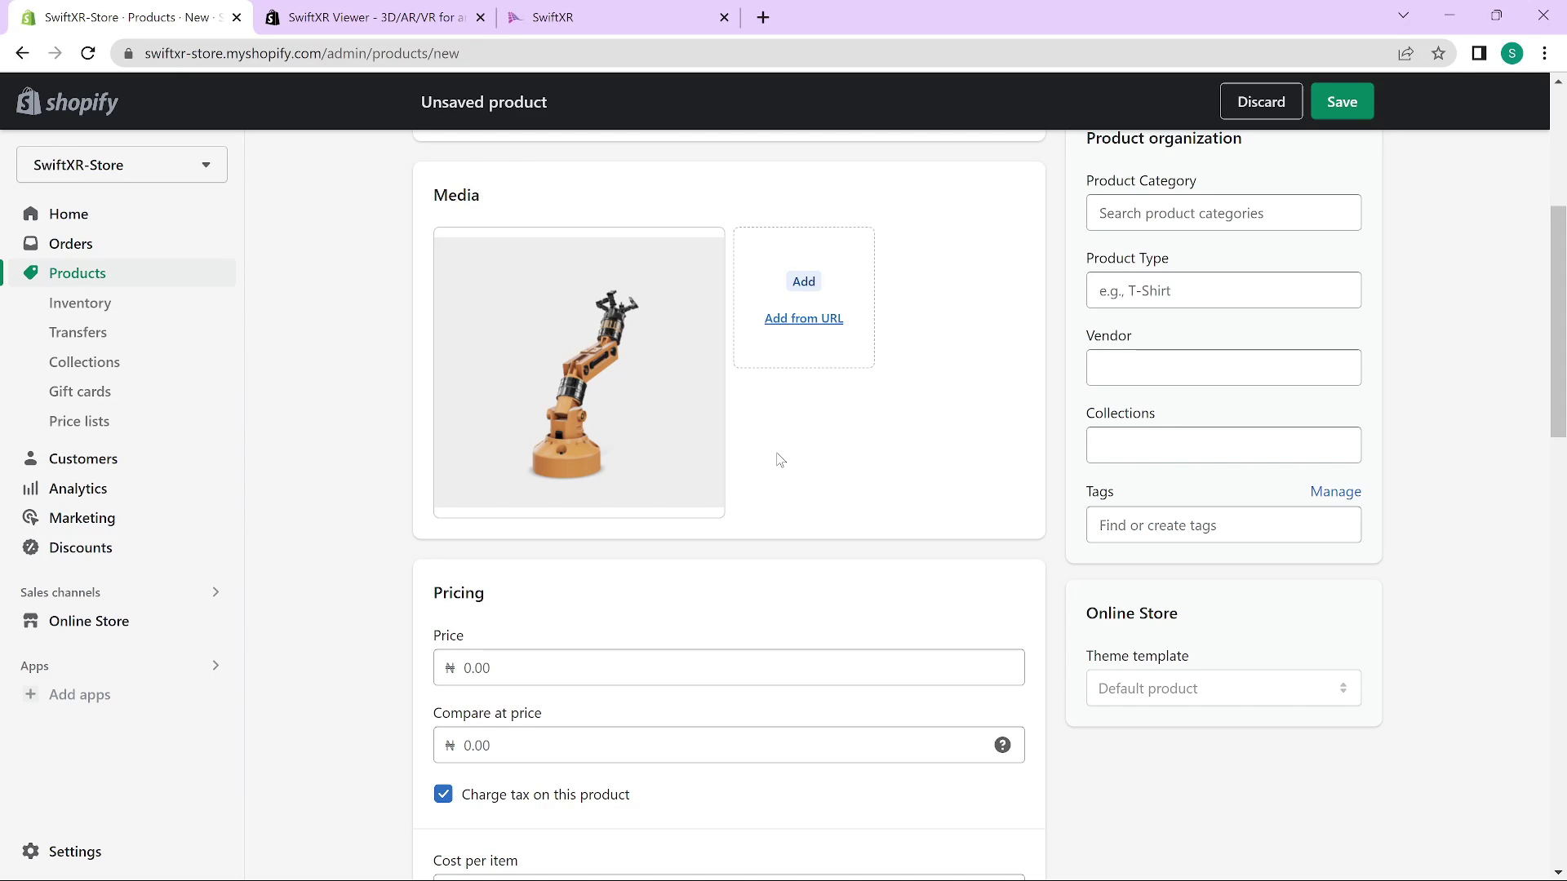
pyautogui.scroll(-1, 778, 462)
pyautogui.click(766, 571)
pyautogui.write('200000')
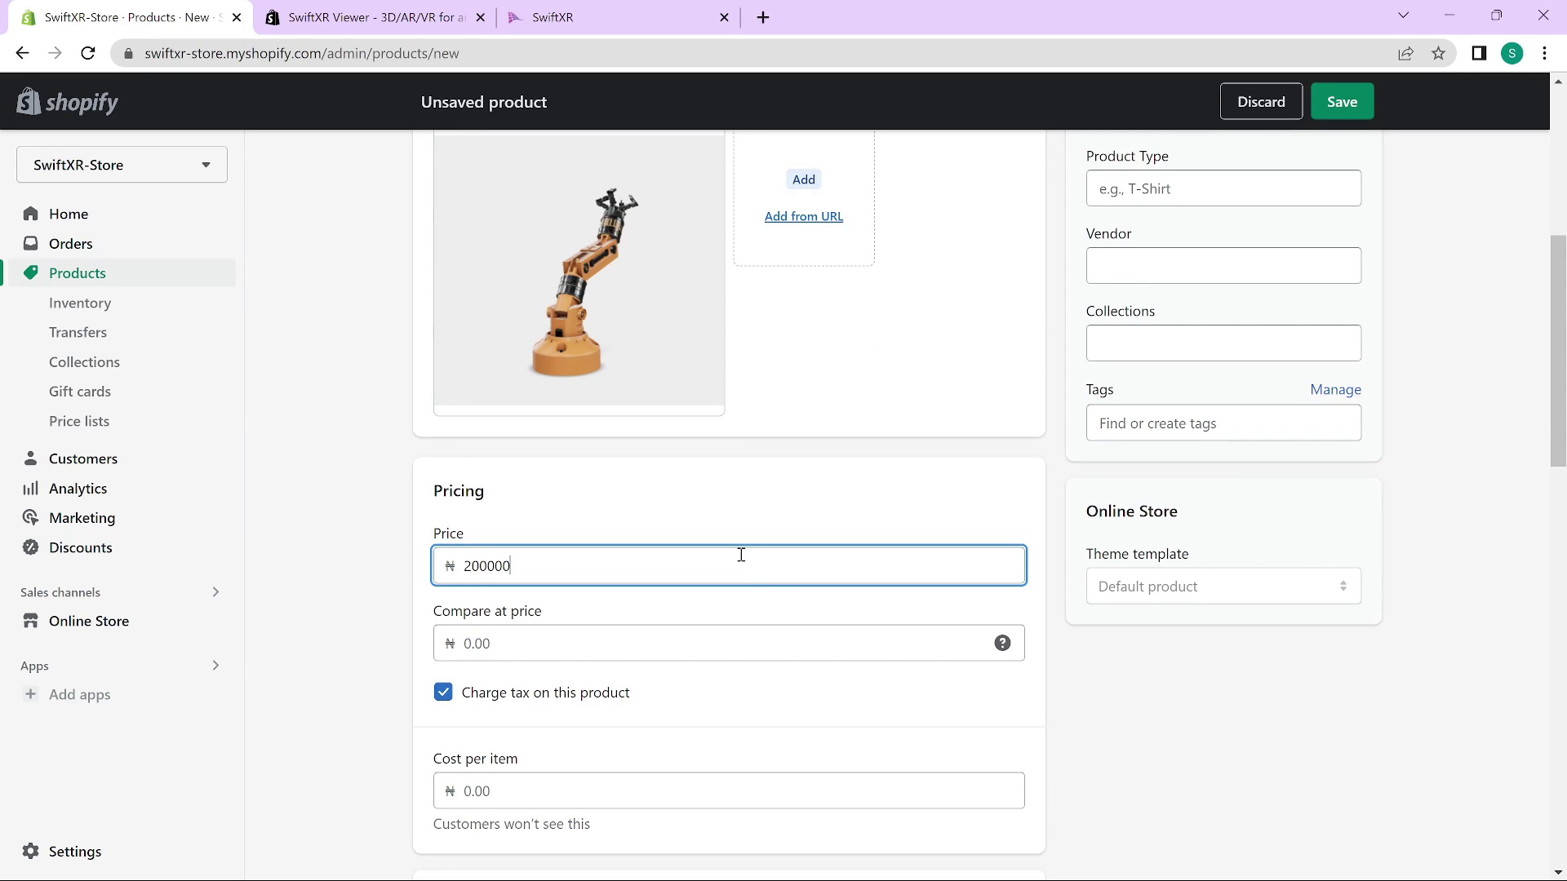
pyautogui.scroll(-5, 750, 547)
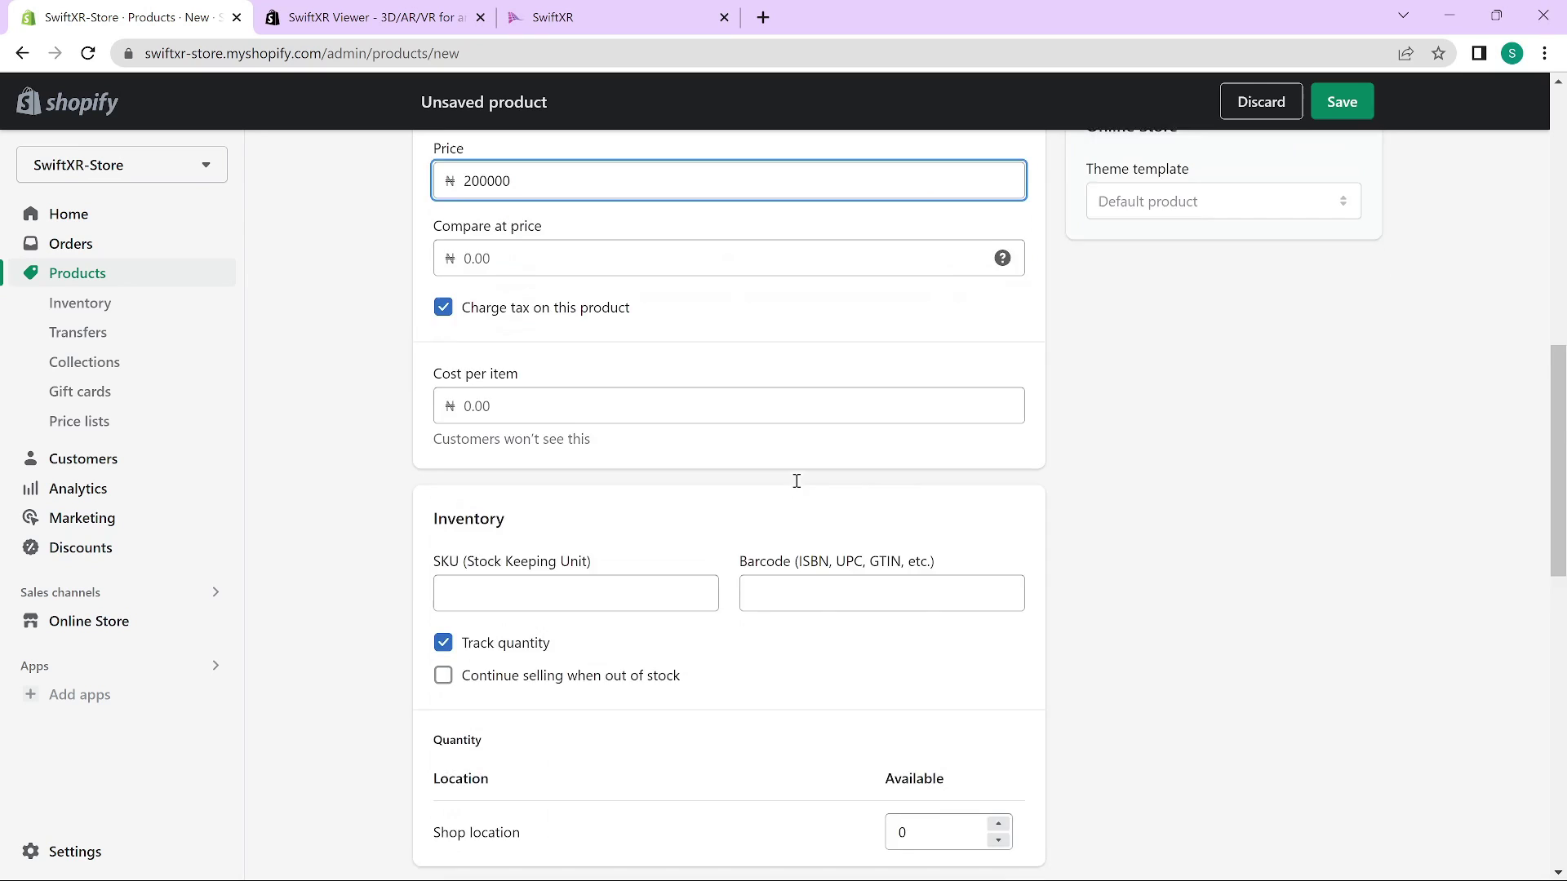
pyautogui.click(660, 461)
pyautogui.write('20')
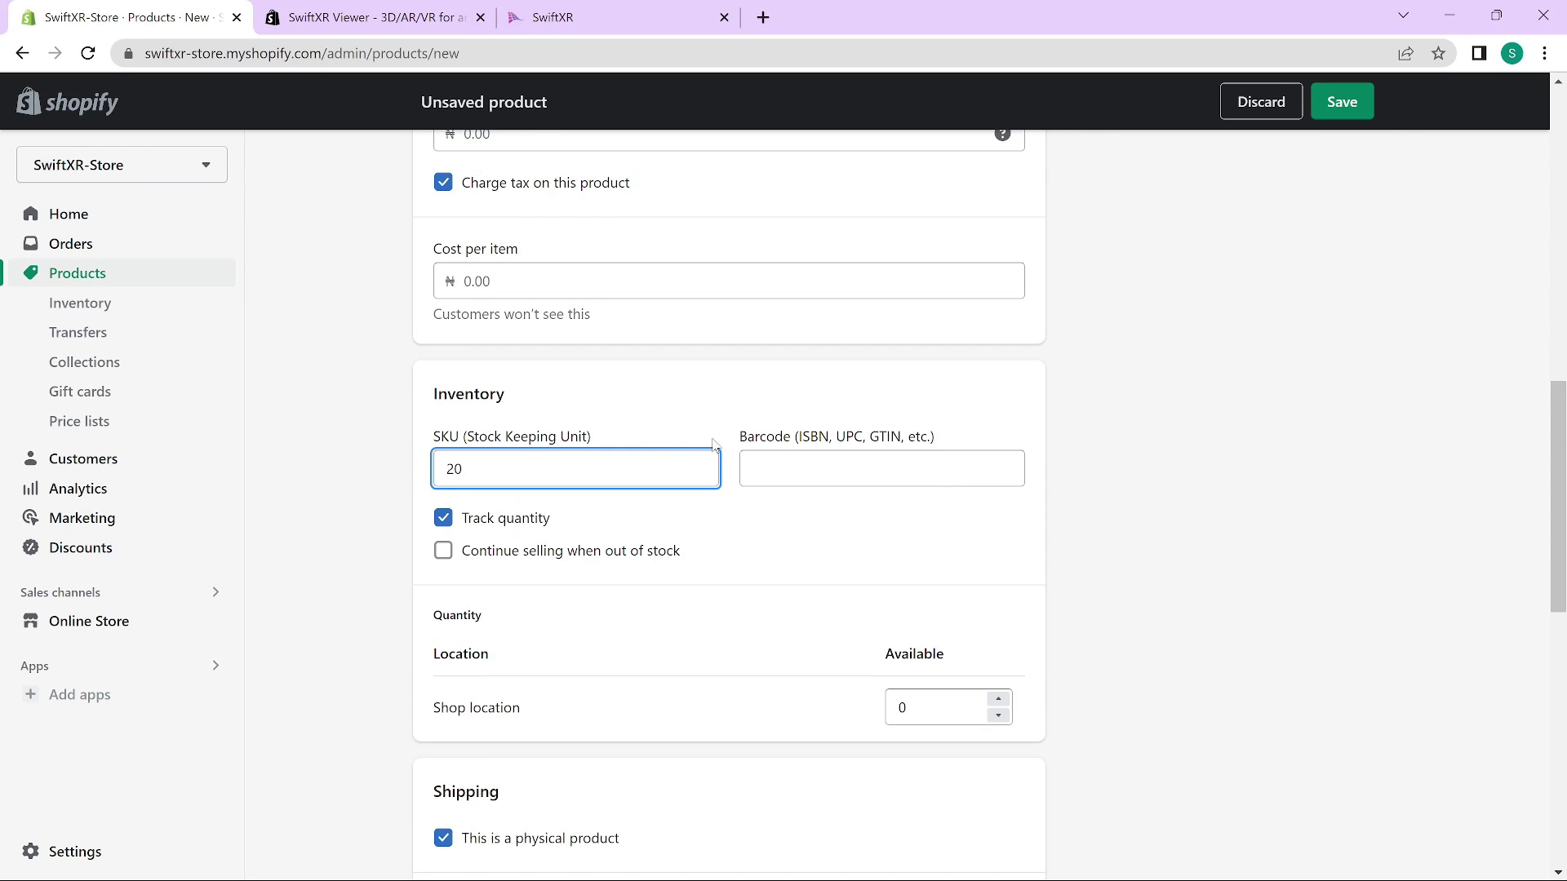
pyautogui.scroll(-5, 717, 447)
pyautogui.scroll(-5, 715, 445)
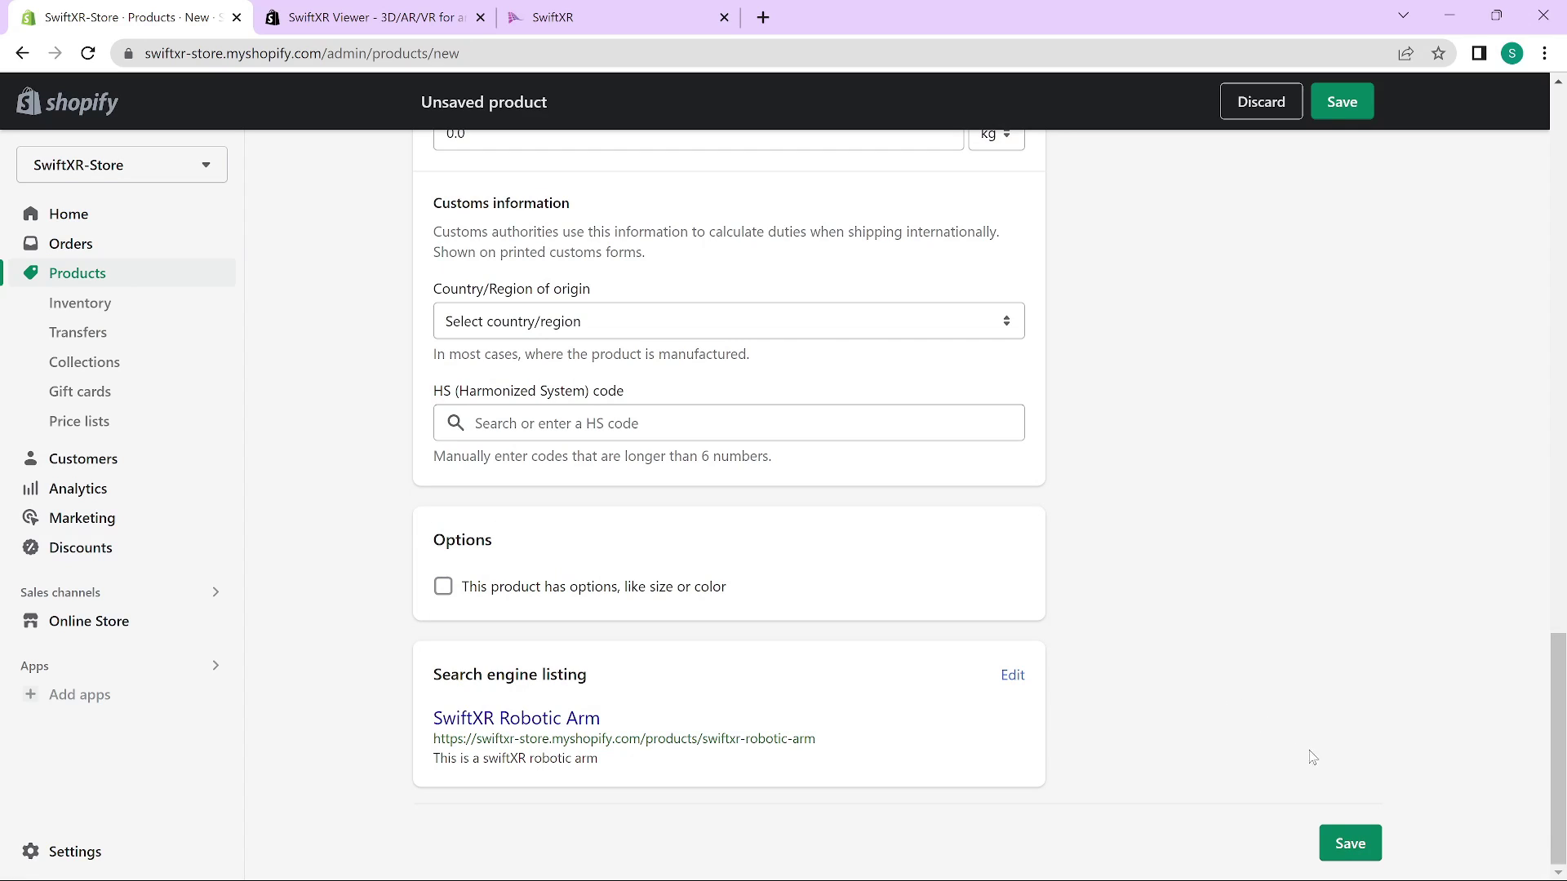
pyautogui.click(1357, 857)
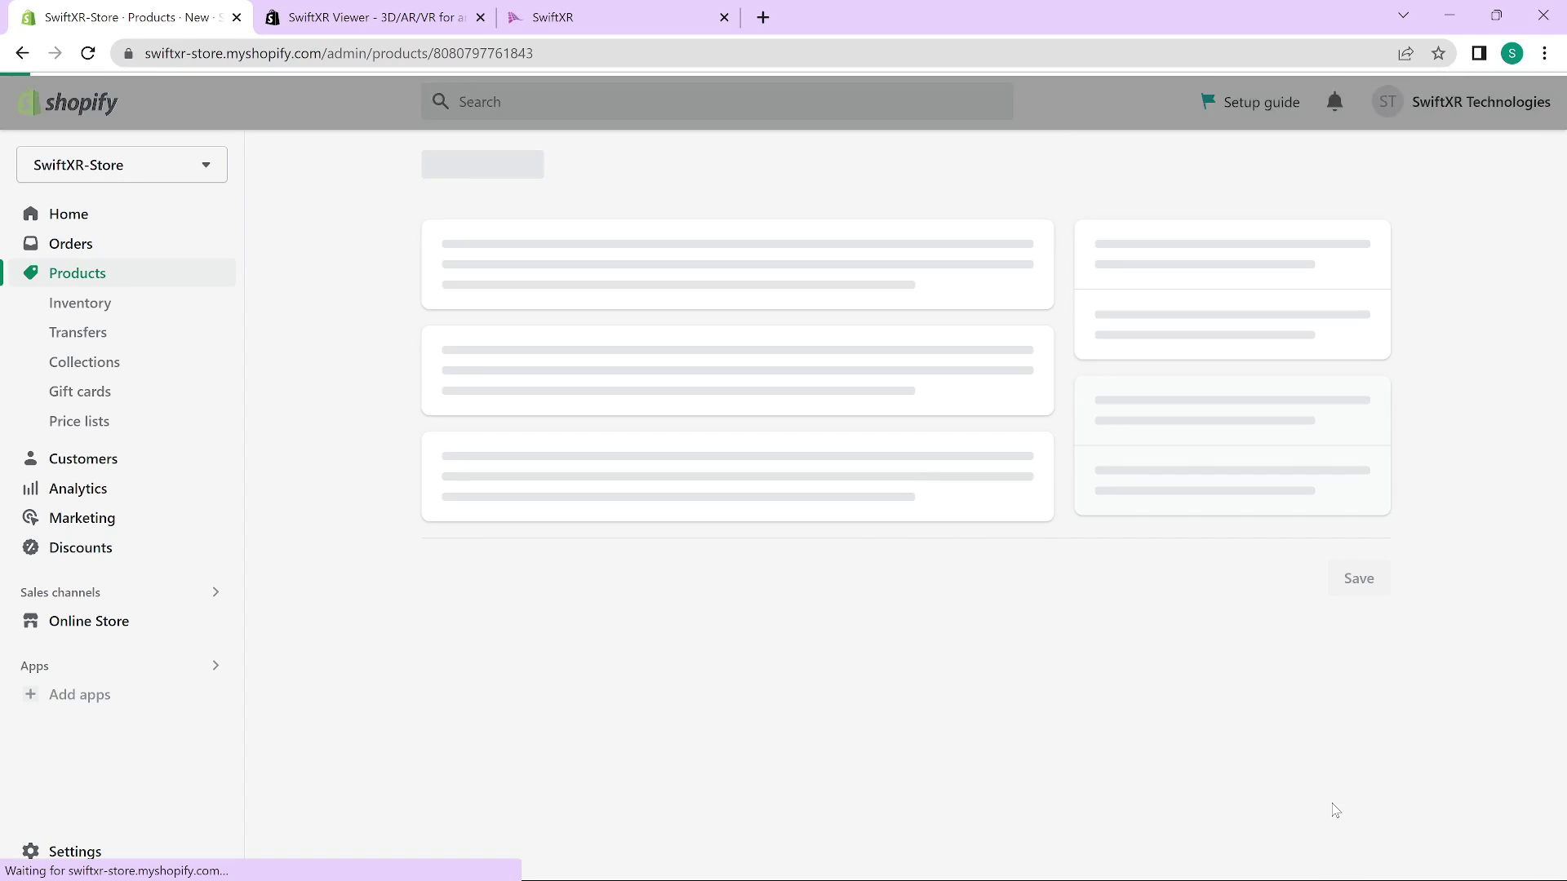
# Return to the product list and browse recommended apps to reach the SwiftXR Viewer listing.
pyautogui.hotkey('alt', 'Left')
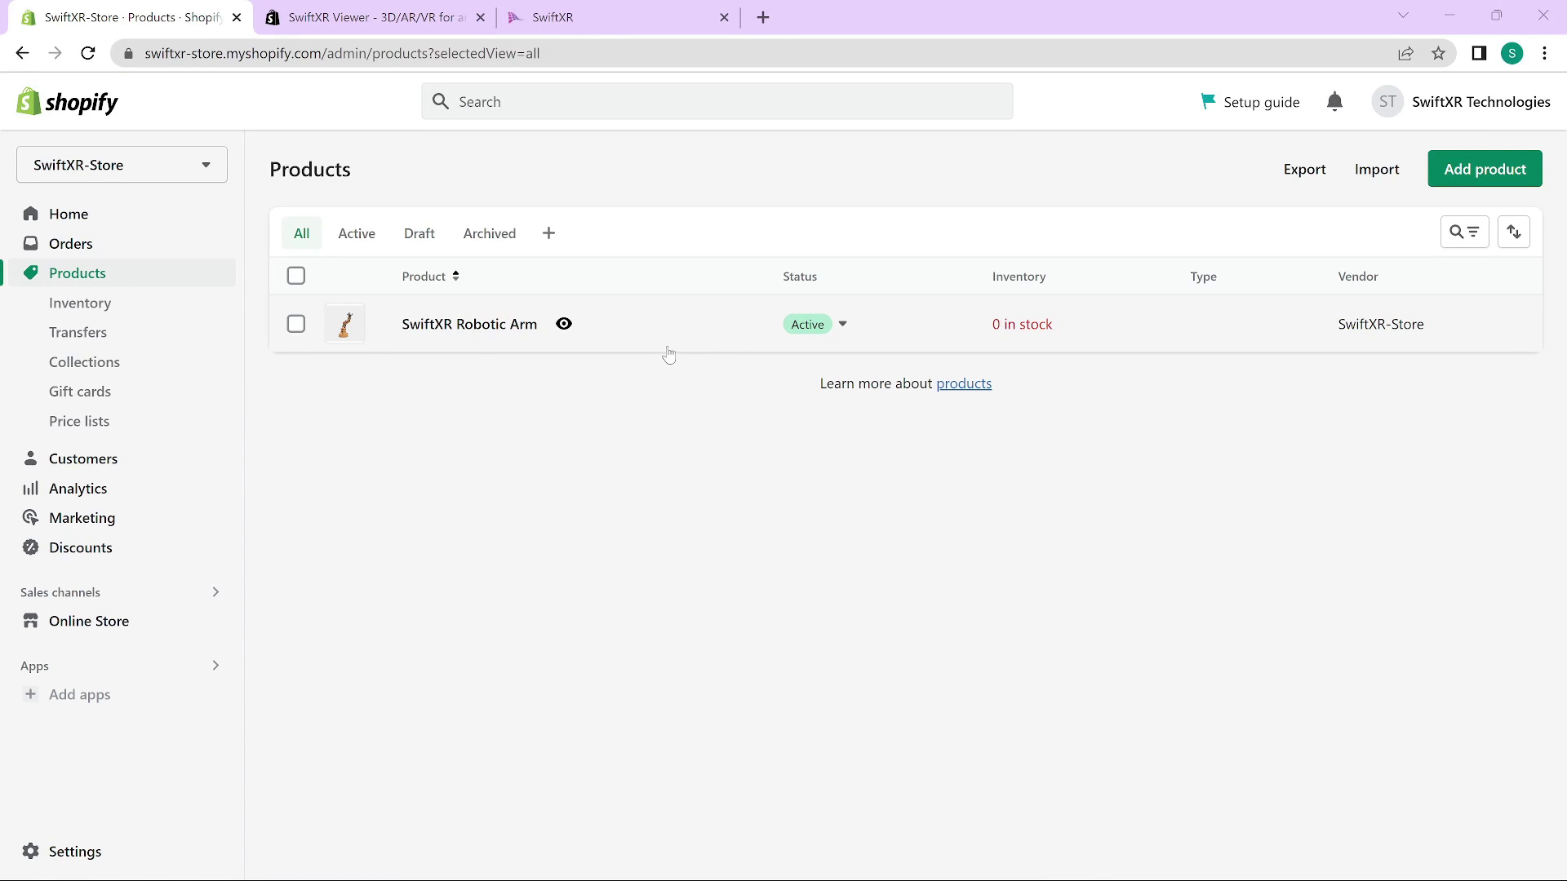
pyautogui.click(124, 692)
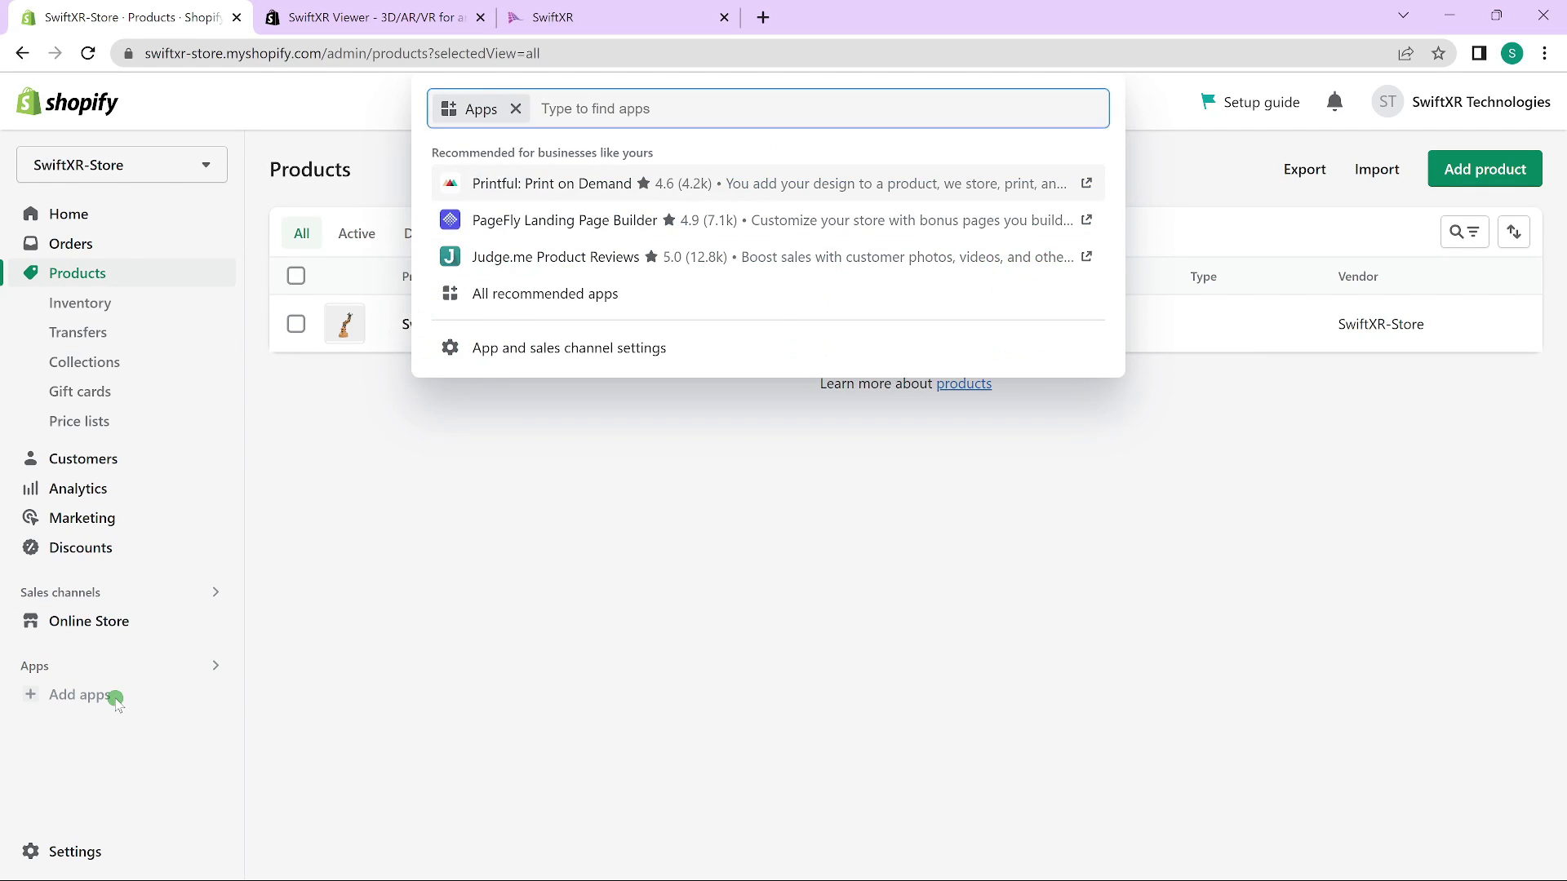
pyautogui.click(115, 699)
pyautogui.click(100, 693)
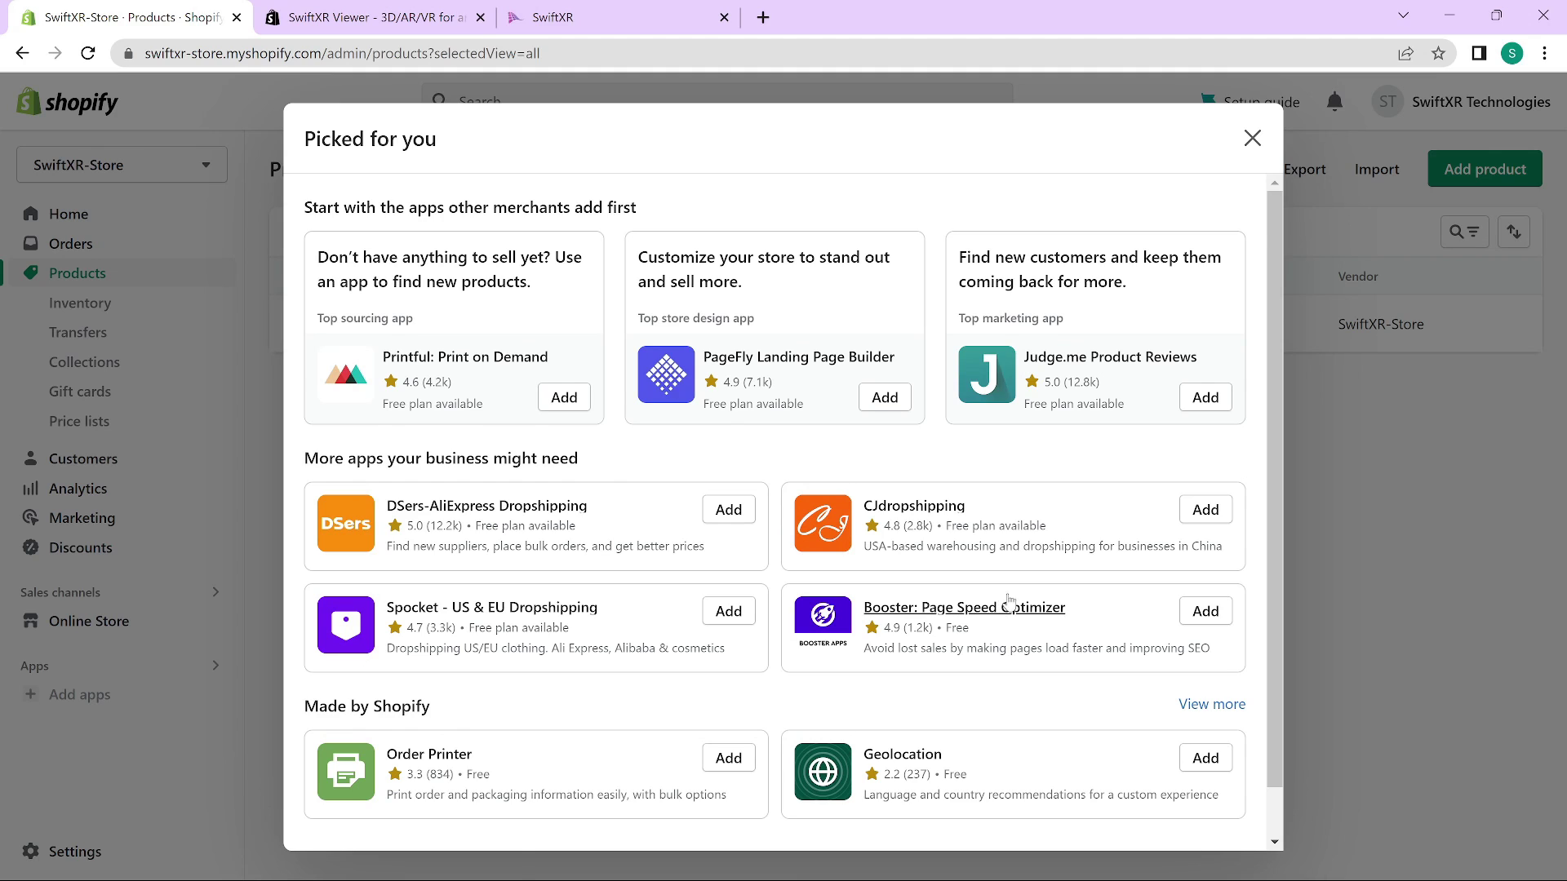
pyautogui.scroll(-2, 1037, 633)
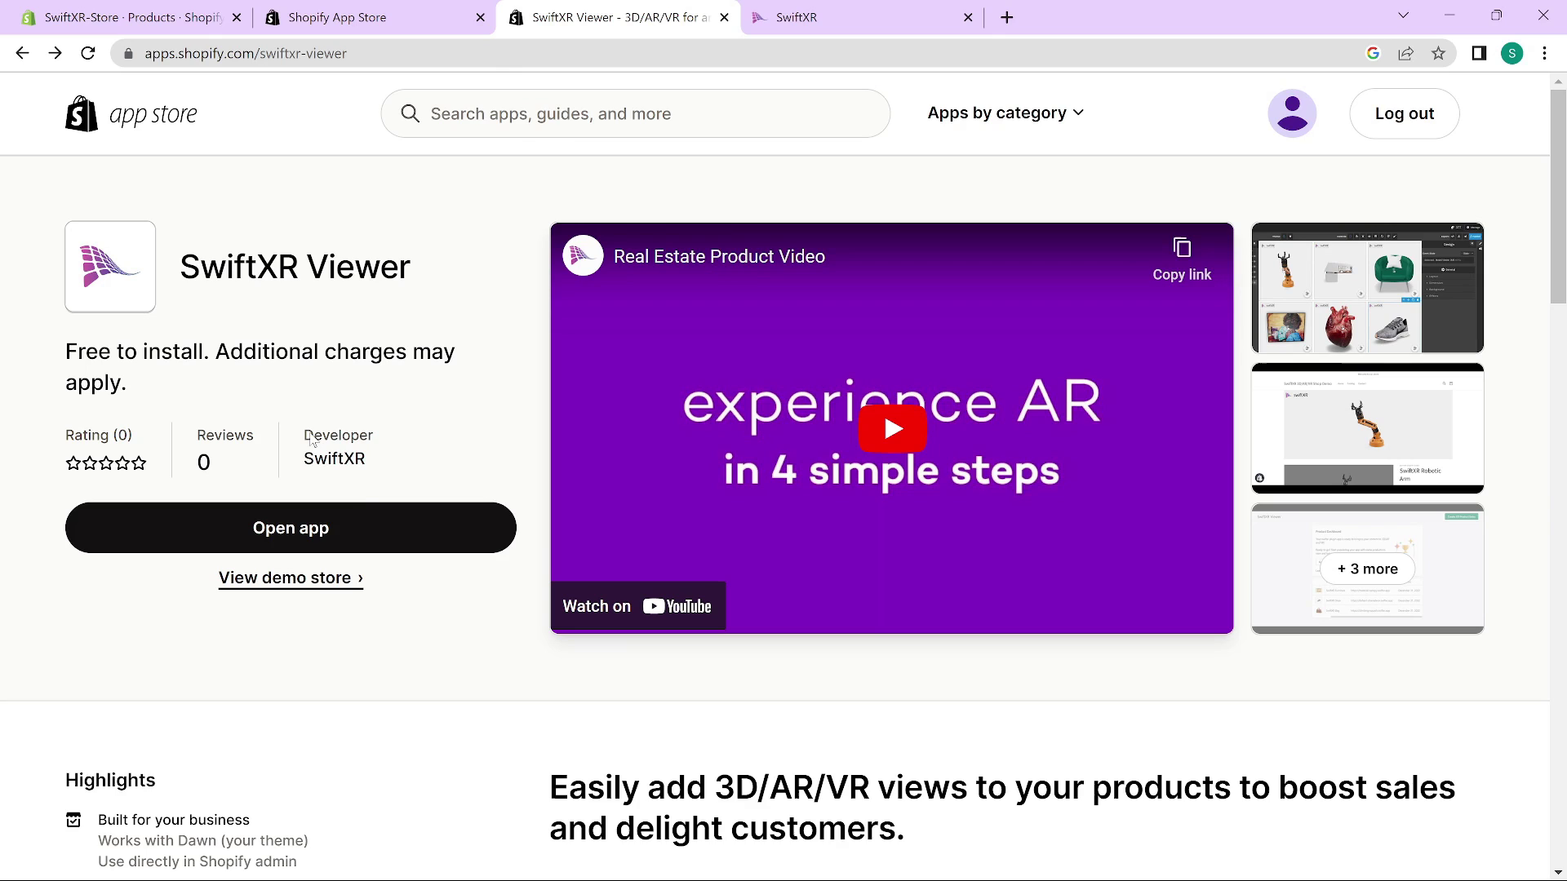
# Open SwiftXR Viewer from its listing and approve installing it on the store.
pyautogui.click(384, 538)
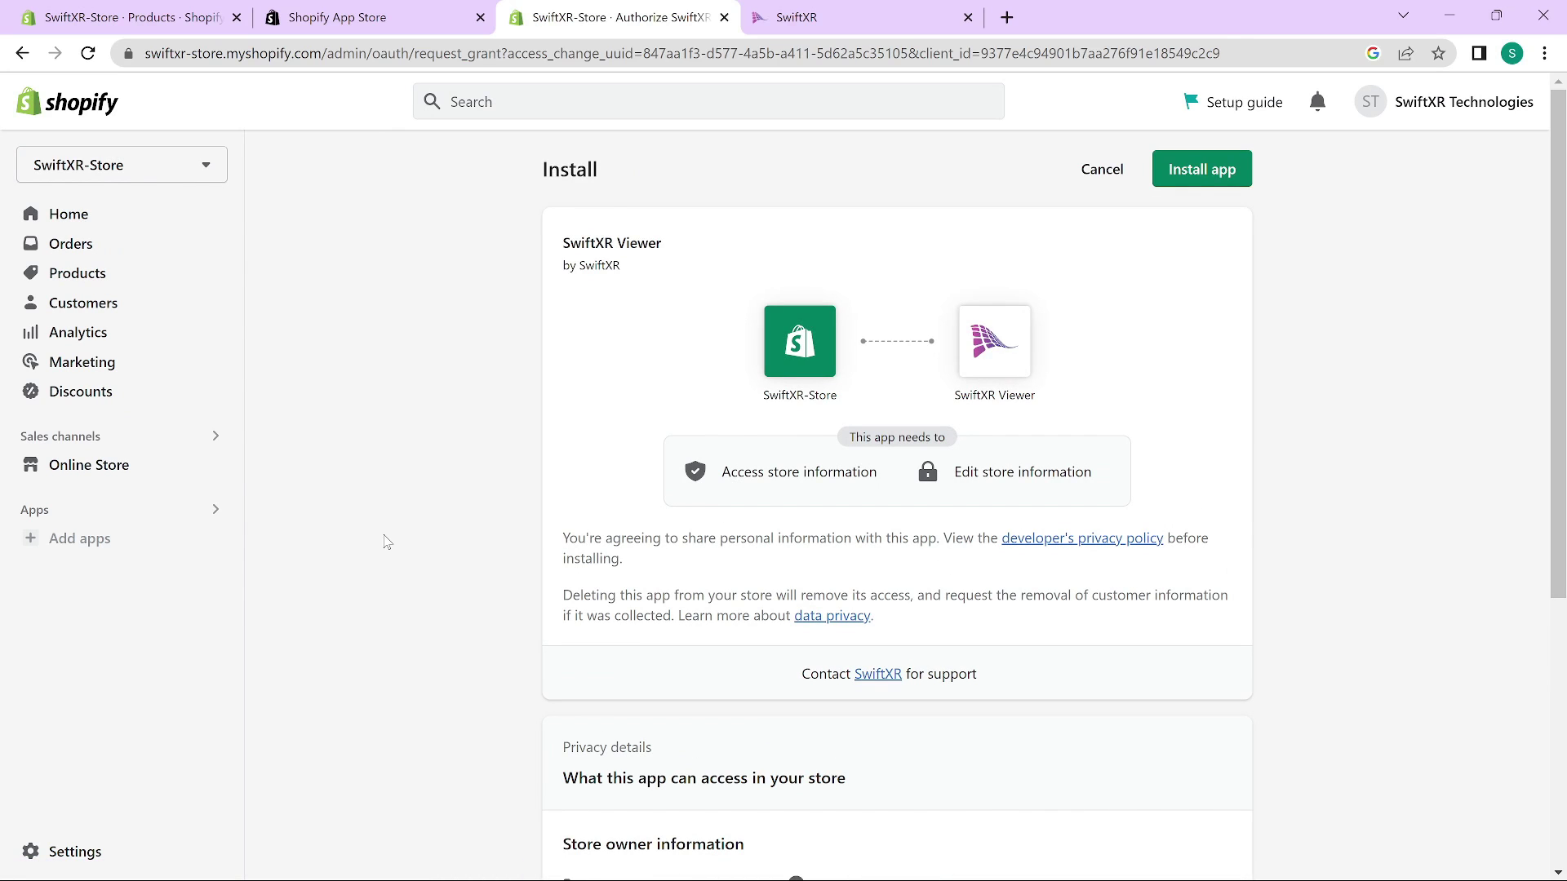
pyautogui.click(1193, 168)
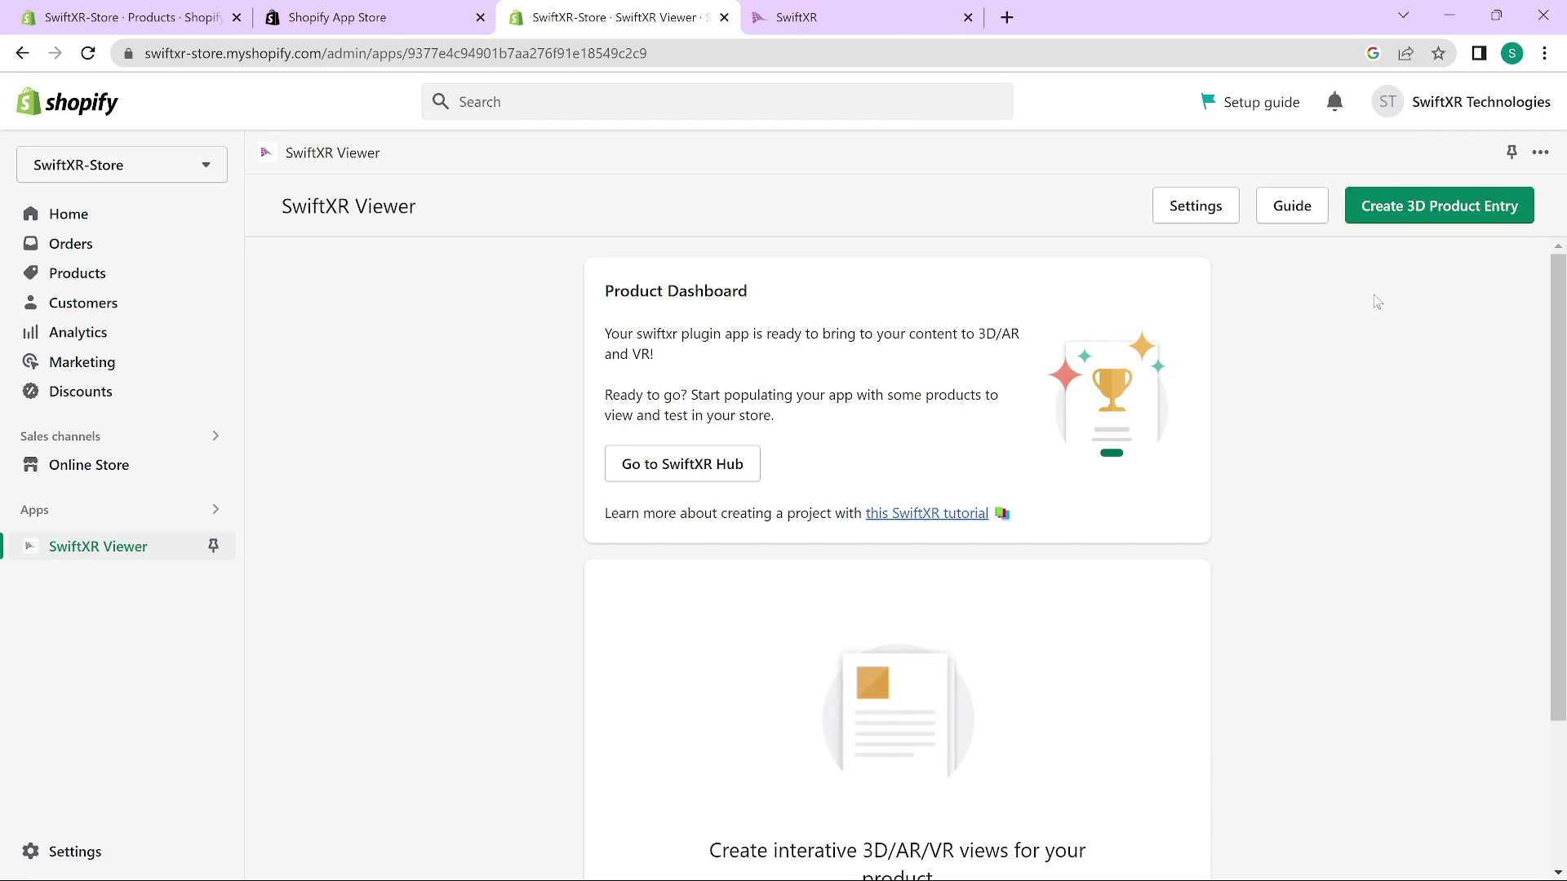
# Open the SwiftXR Viewer Settings page, then switch to the SwiftXR Project Hub tab.
pyautogui.click(1209, 206)
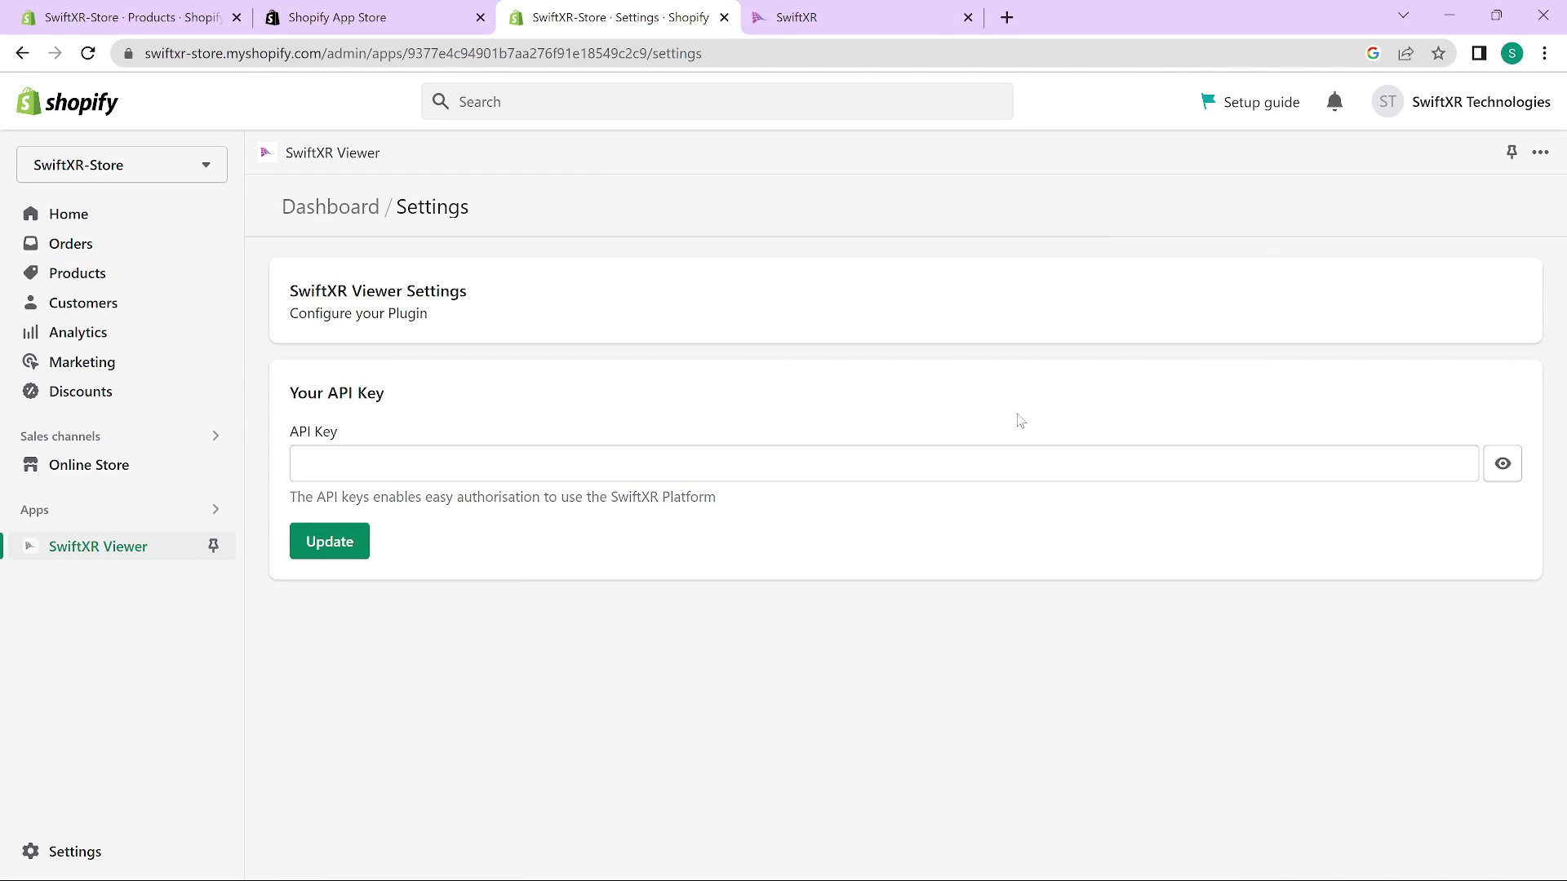
pyautogui.click(880, 17)
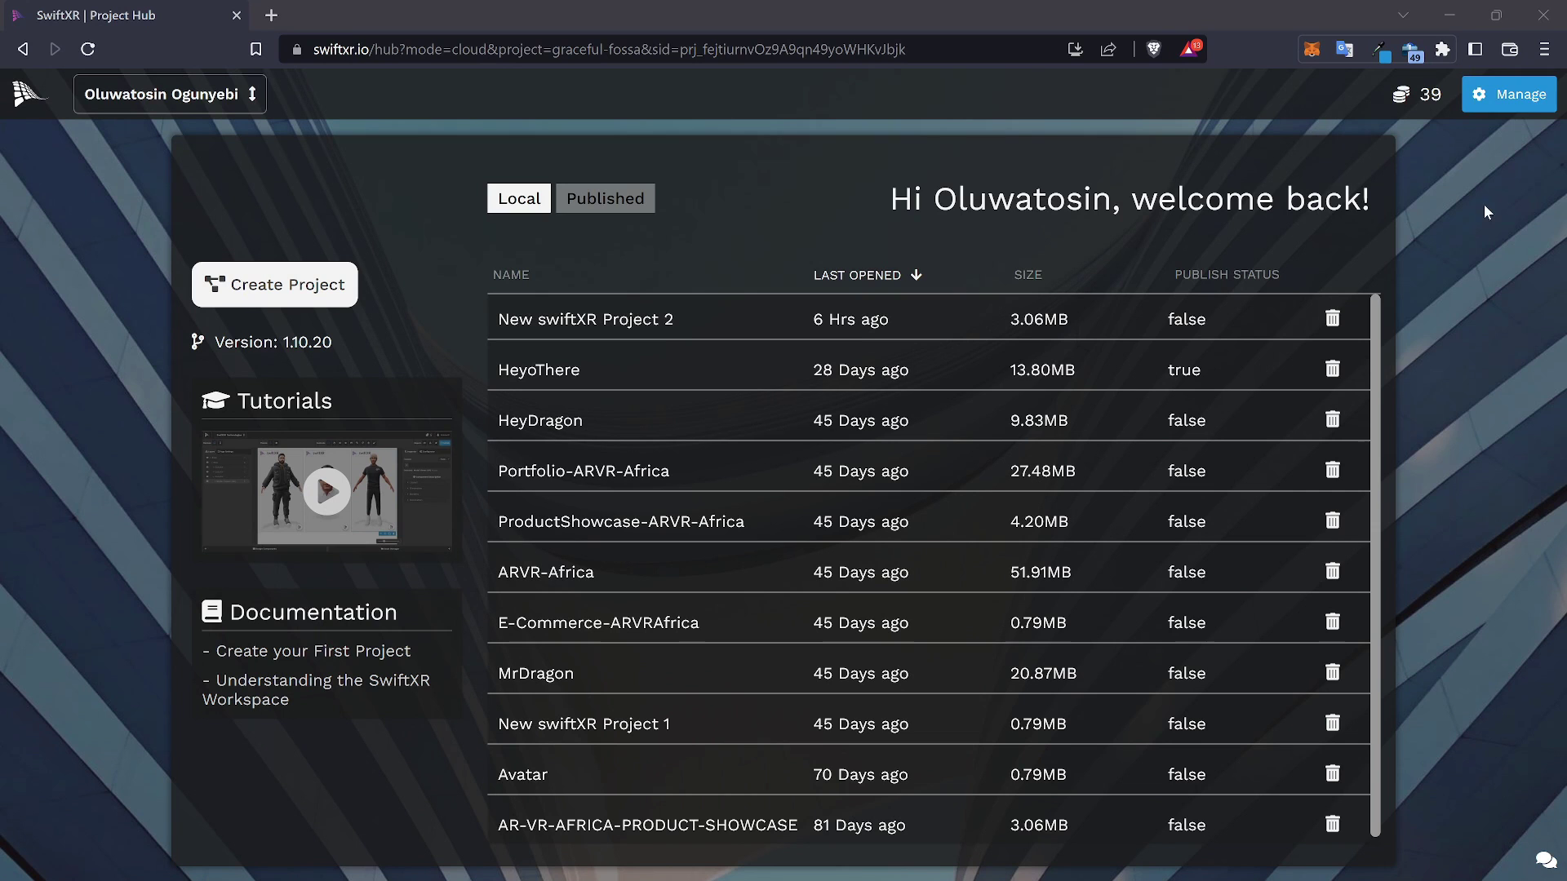
# In SwiftXR user settings, create an API key named ShopifyProduct and copy it.
pyautogui.click(1526, 96)
pyautogui.click(1482, 259)
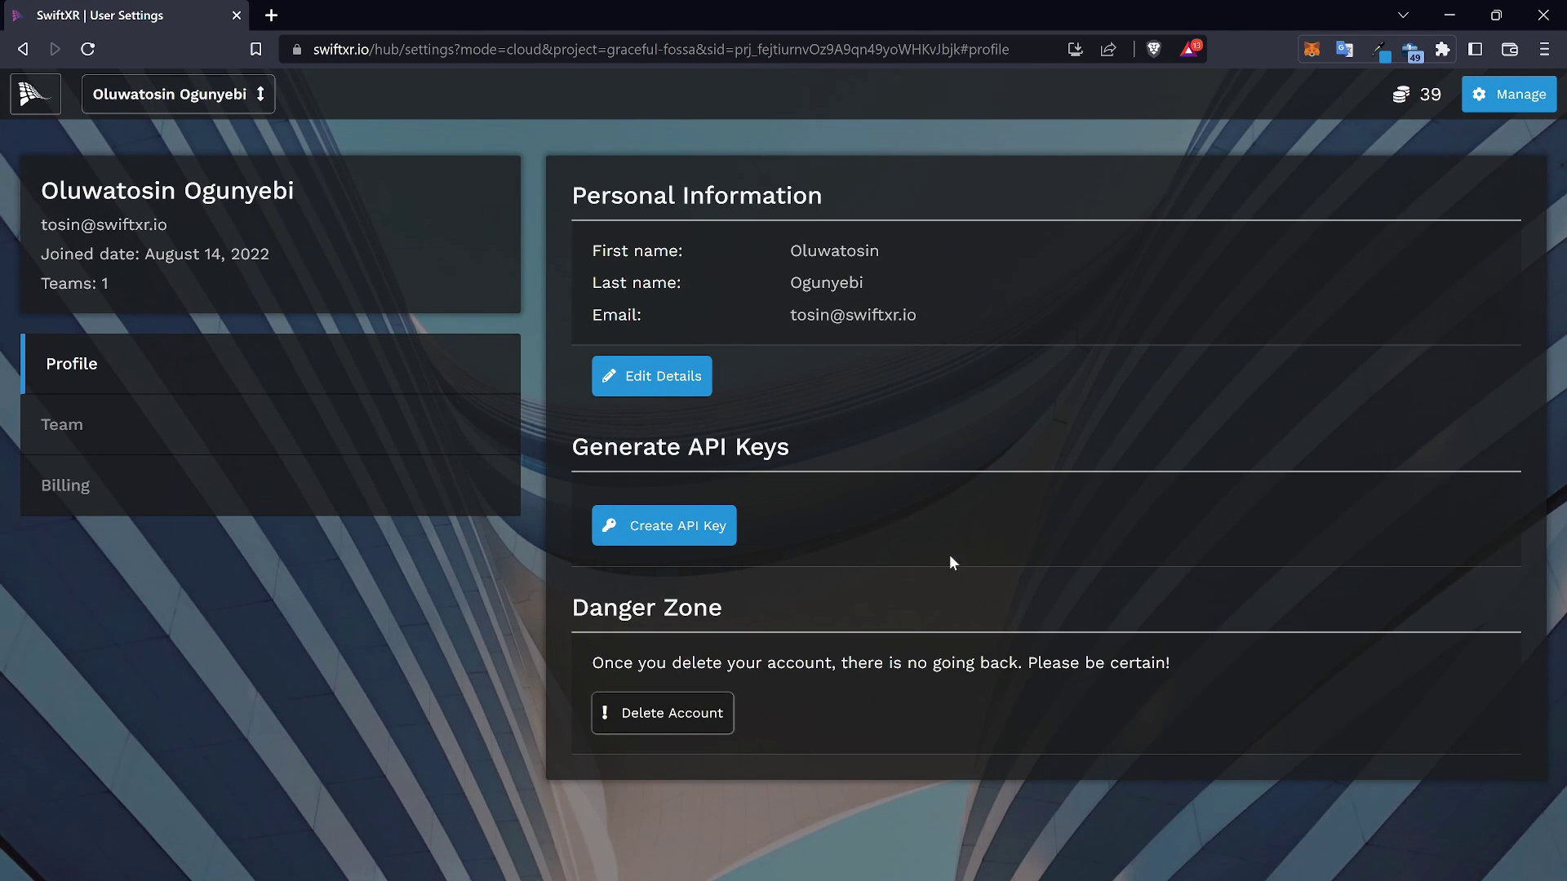
pyautogui.click(703, 528)
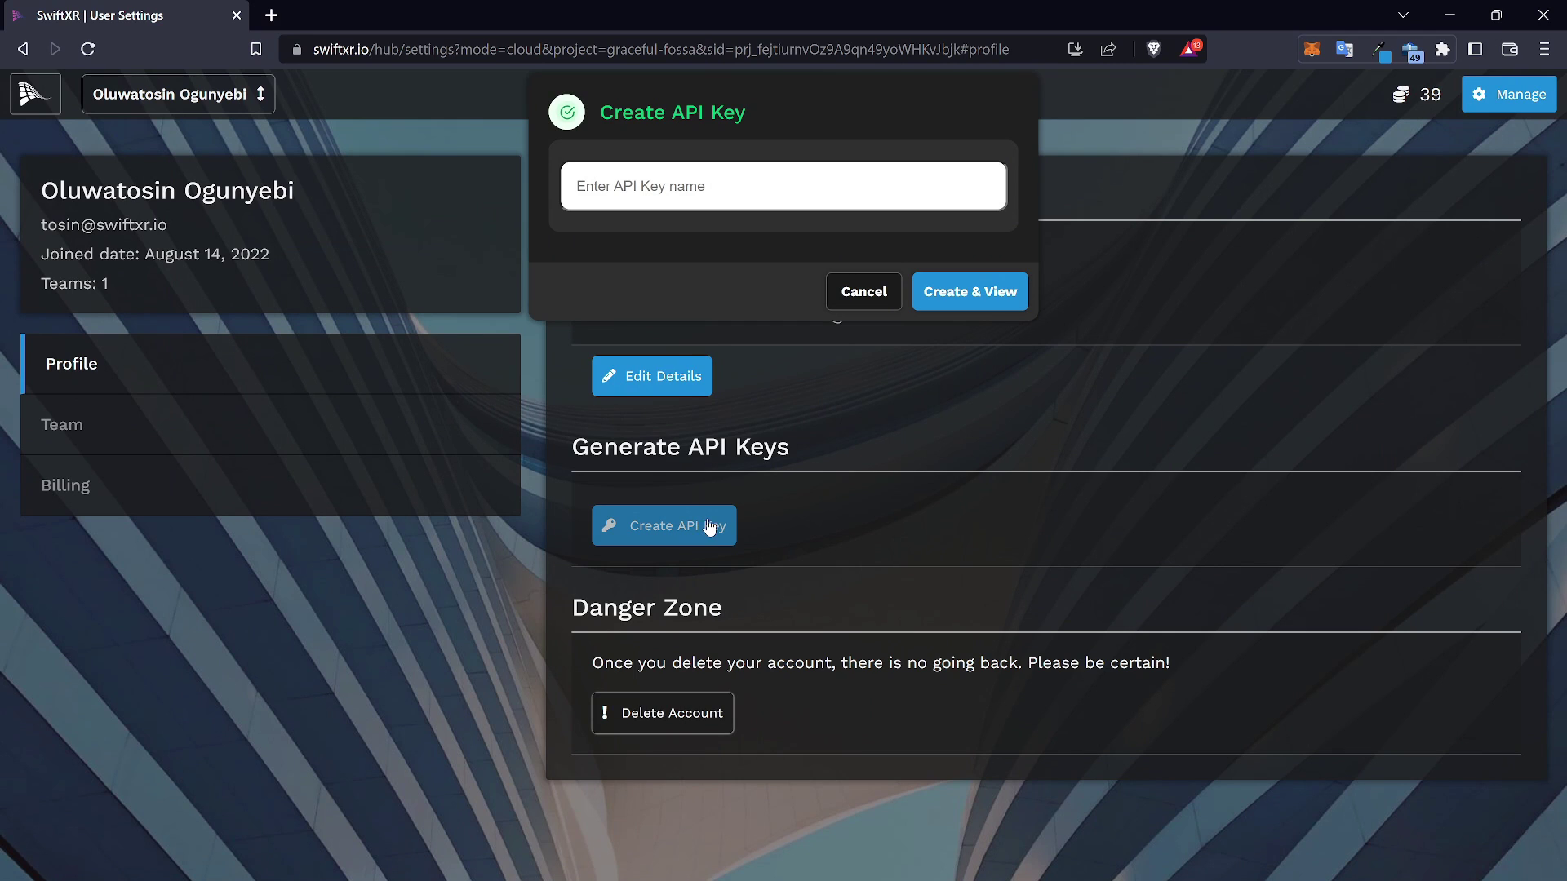
pyautogui.click(762, 194)
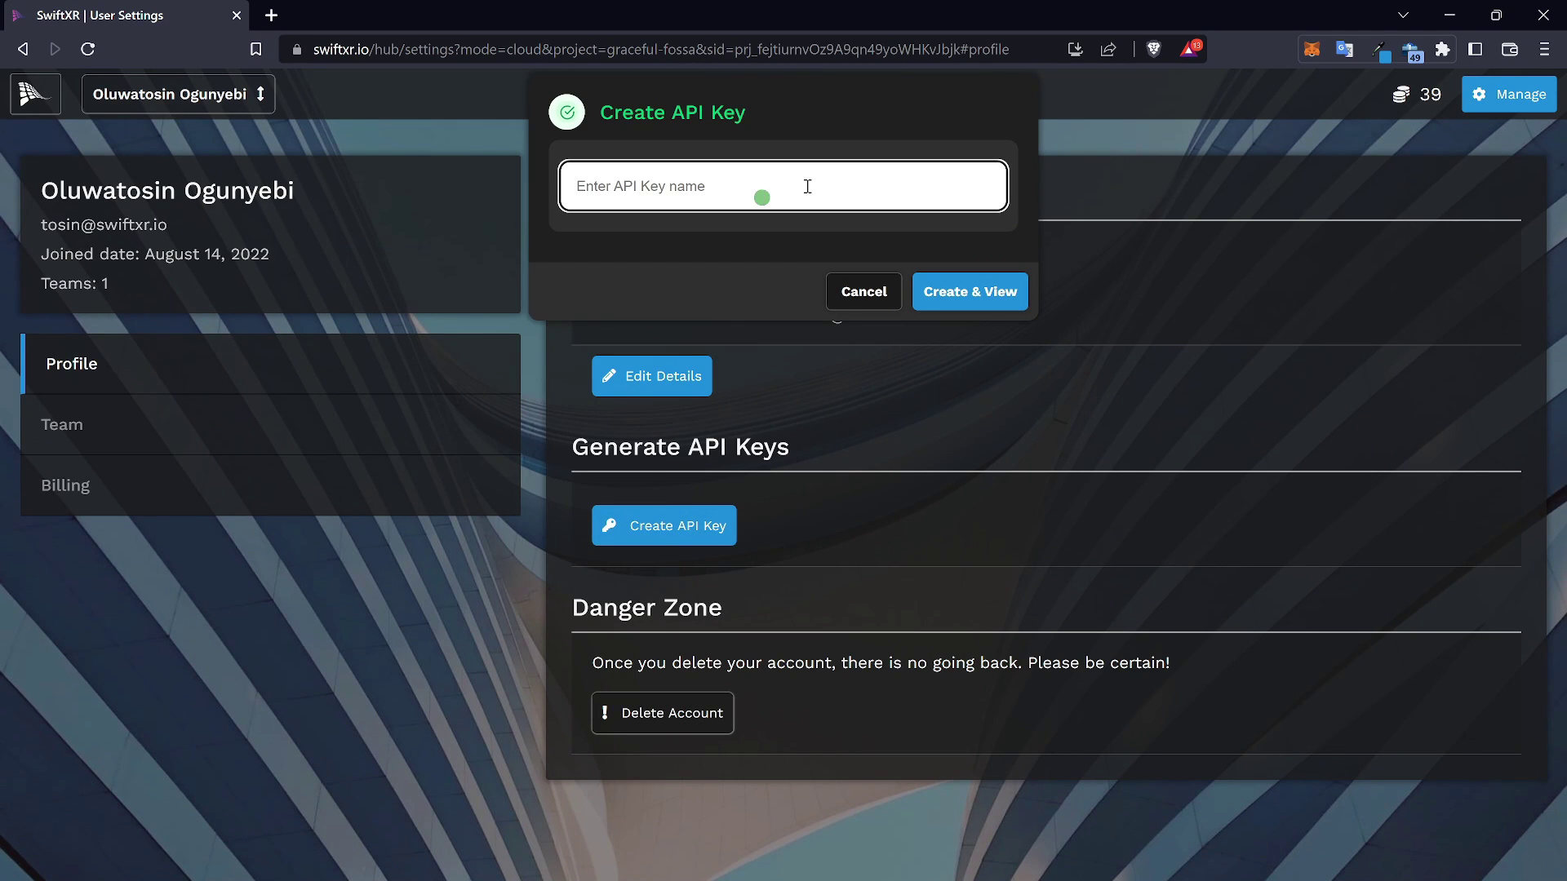
pyautogui.write('ShopifyProduct')
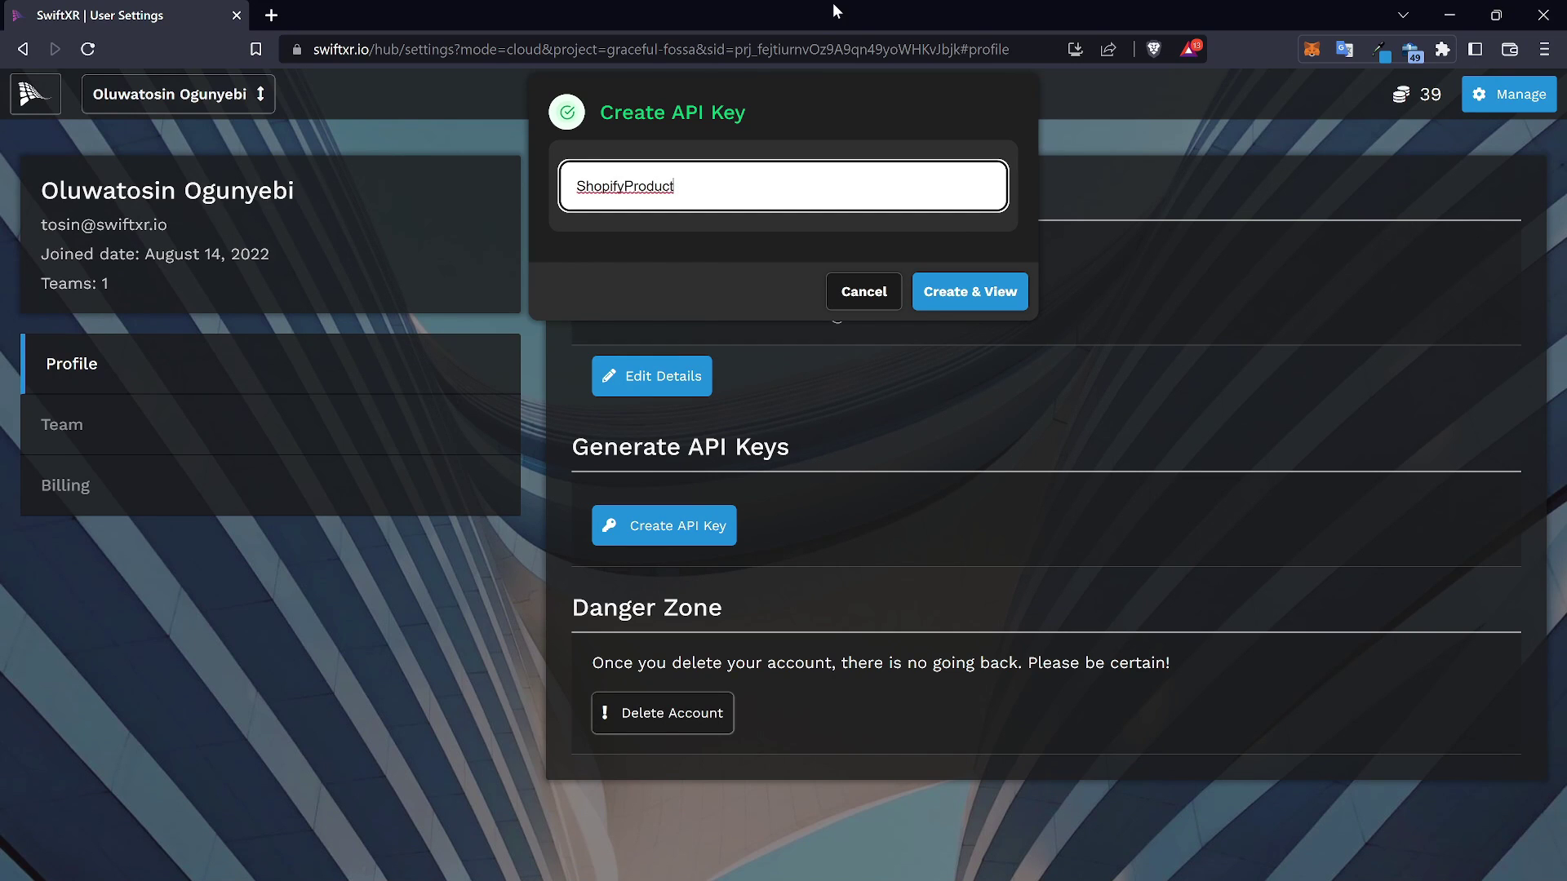
pyautogui.click(1011, 299)
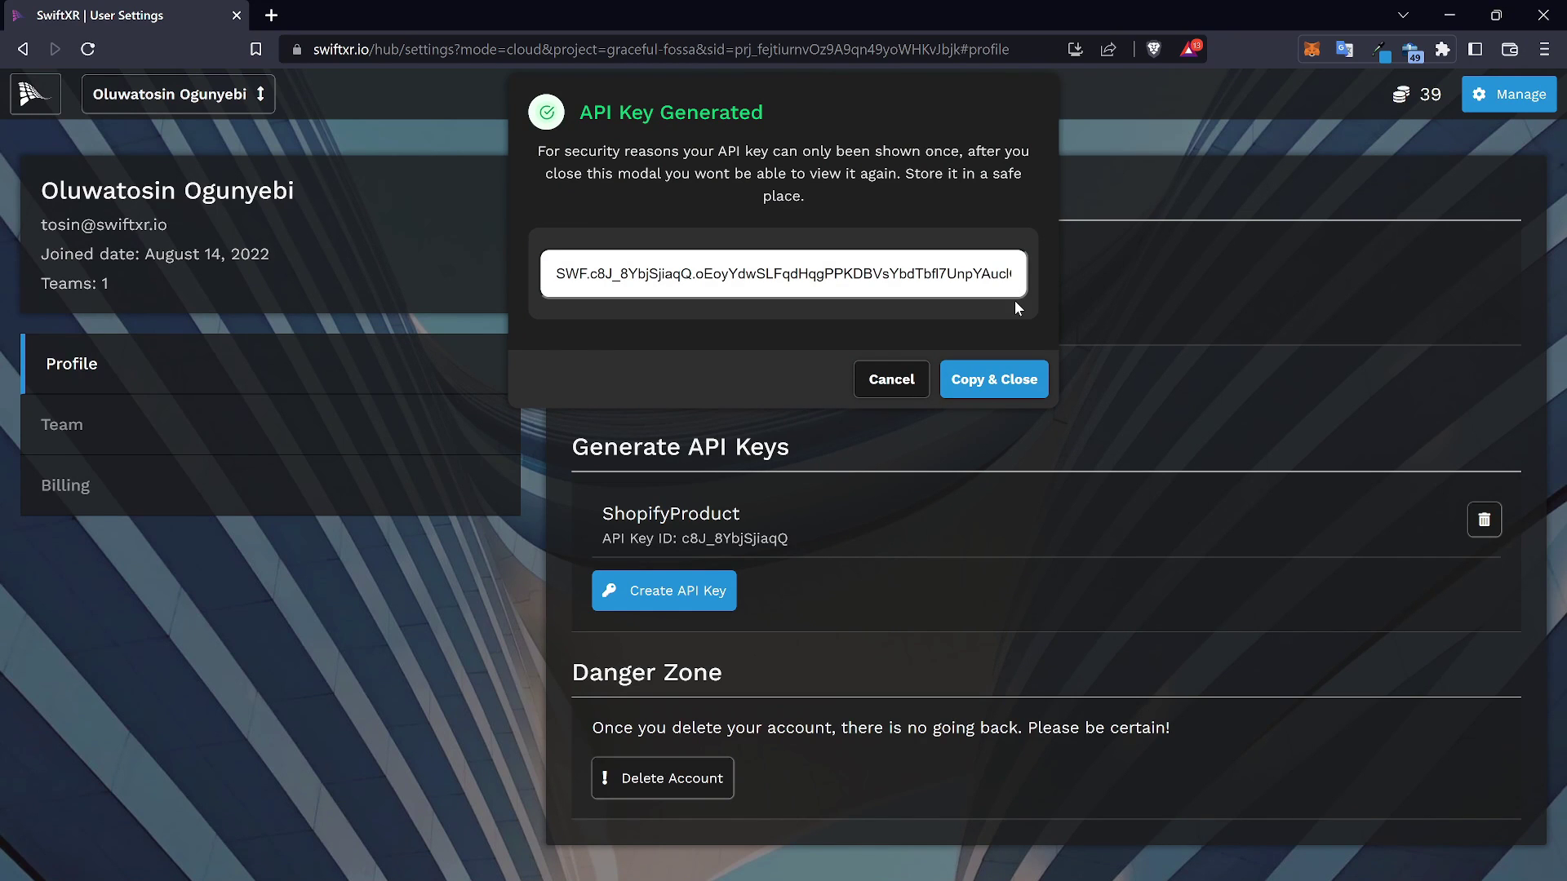
pyautogui.click(1010, 381)
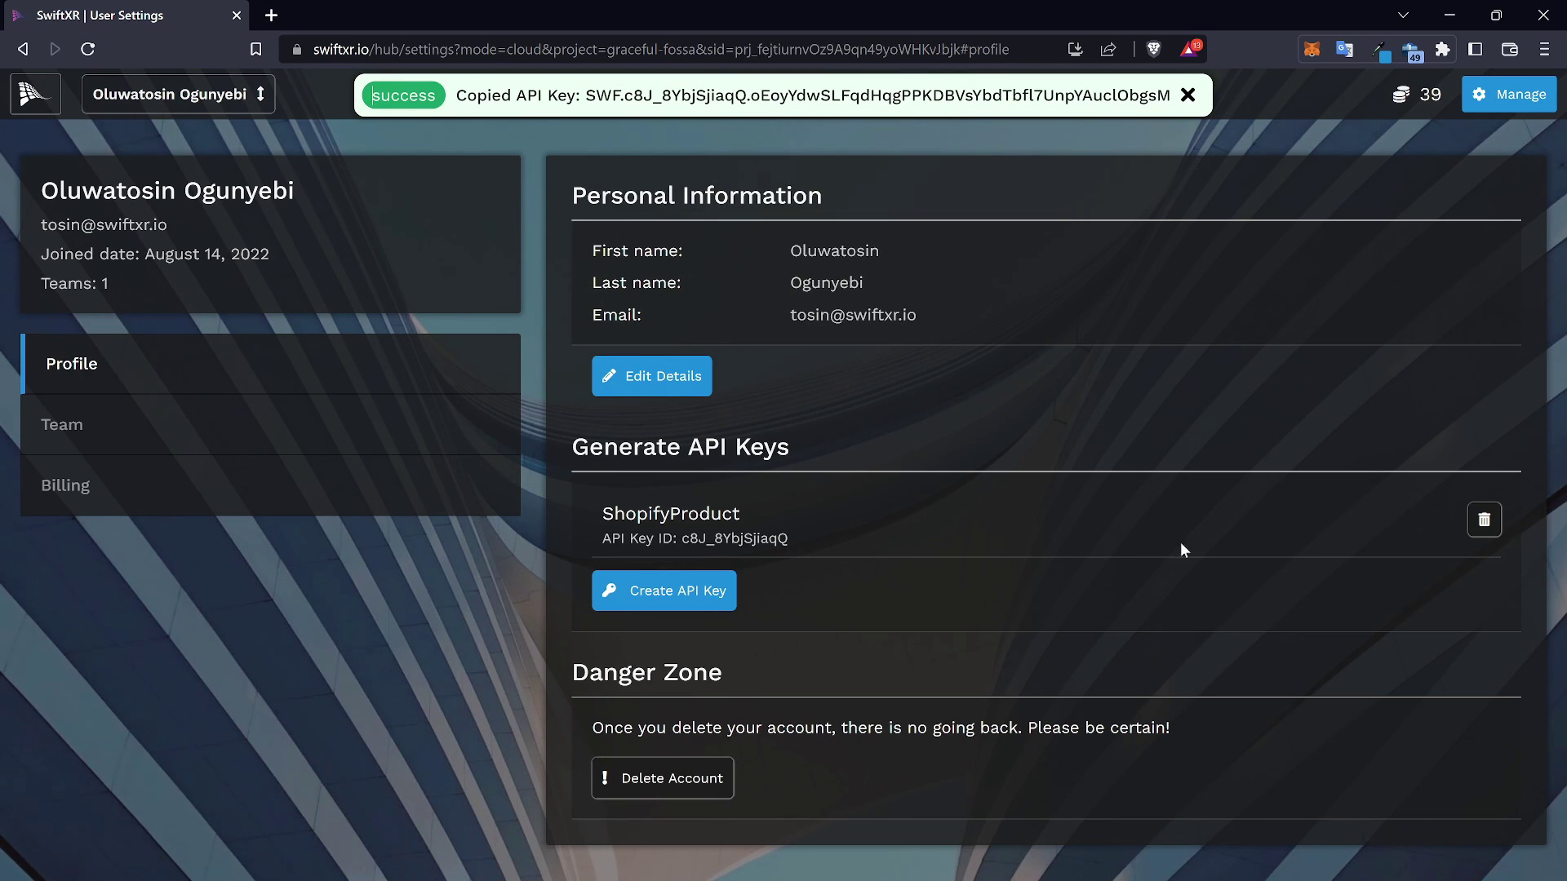
pyautogui.click(1449, 15)
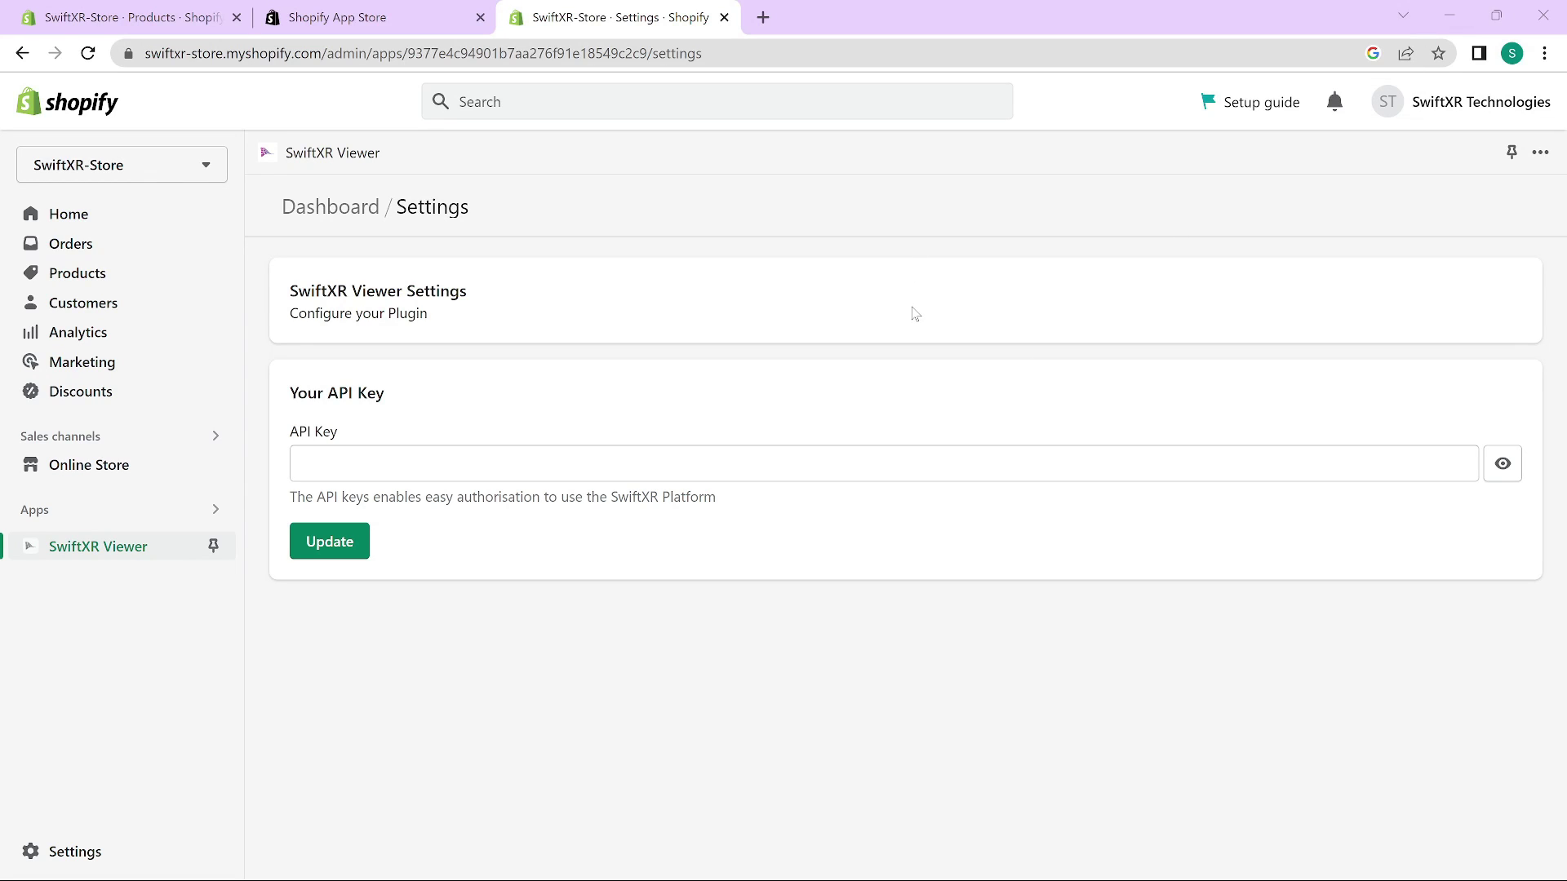
# Paste the copied API key into the Viewer settings, update it, and return to the Dashboard.
pyautogui.click(918, 470)
pyautogui.hotkey('ctrl', 'v')
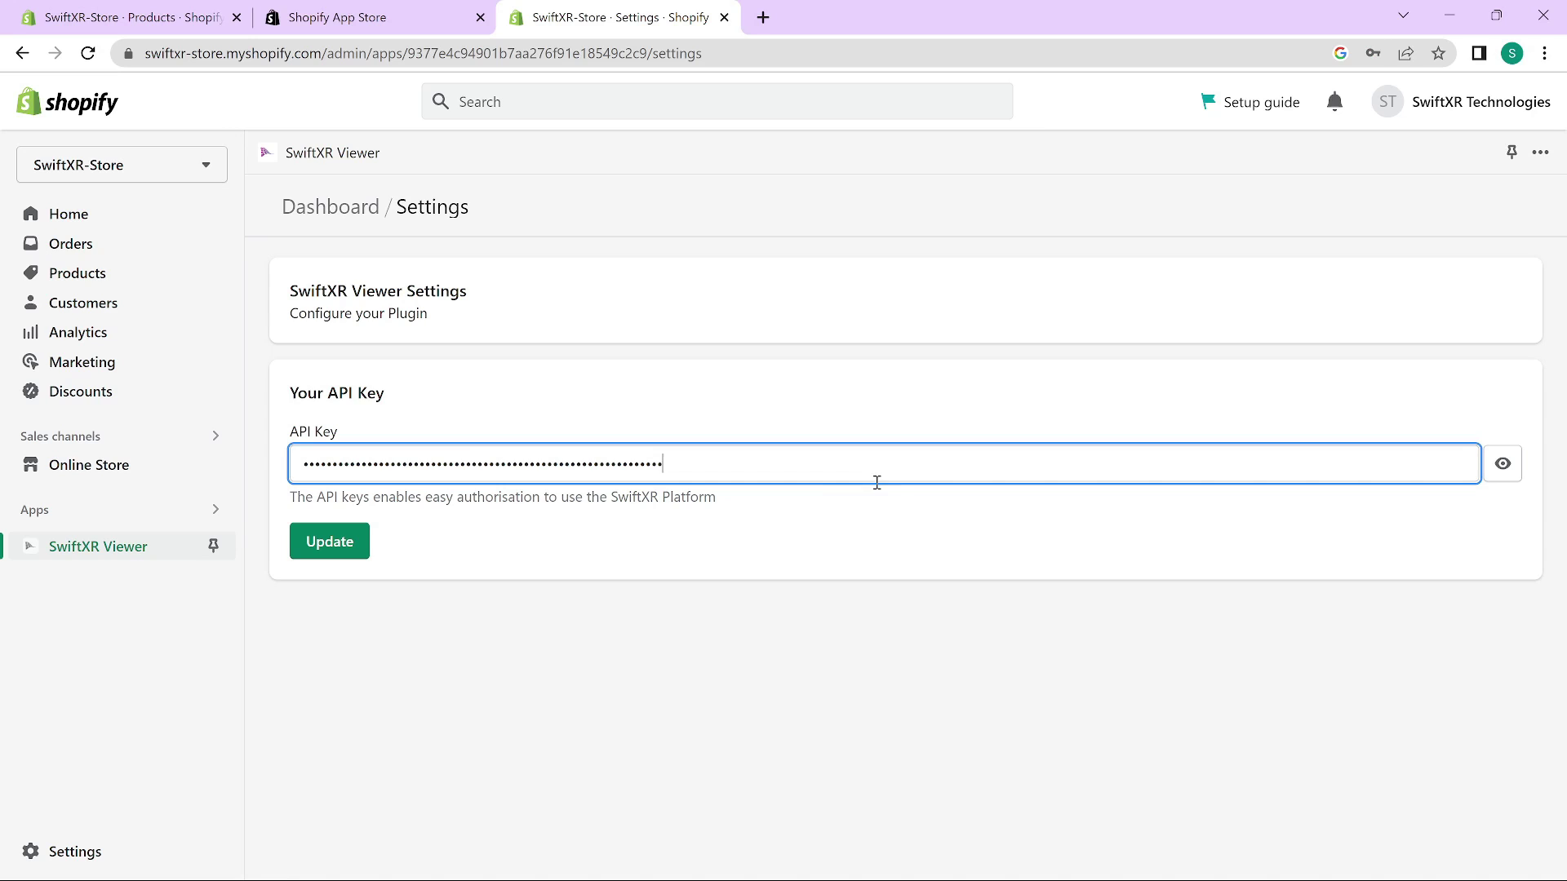
pyautogui.click(335, 543)
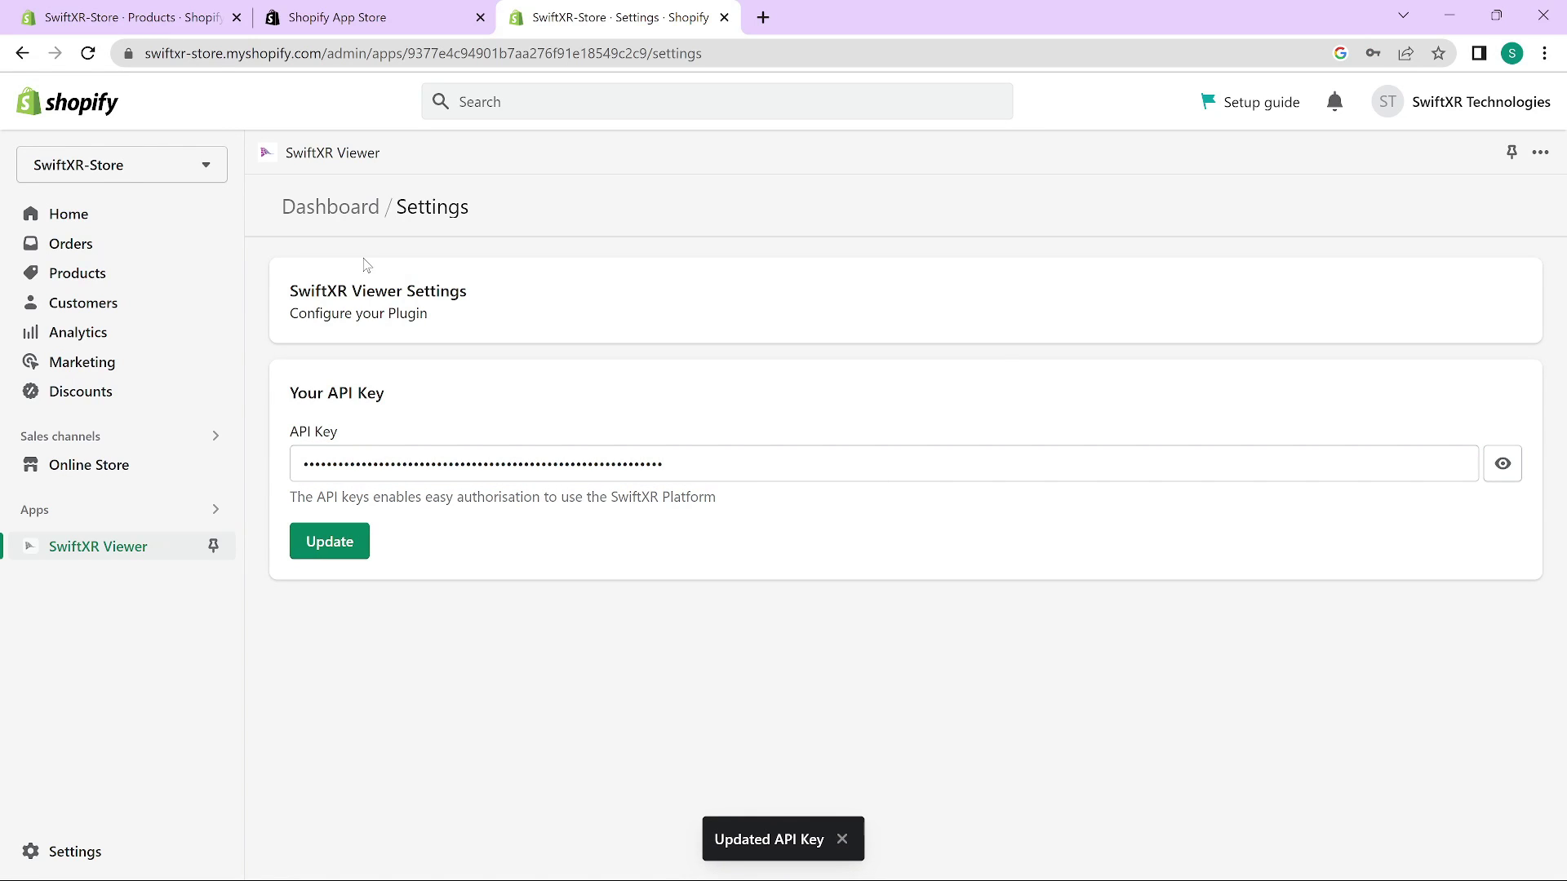
pyautogui.click(346, 209)
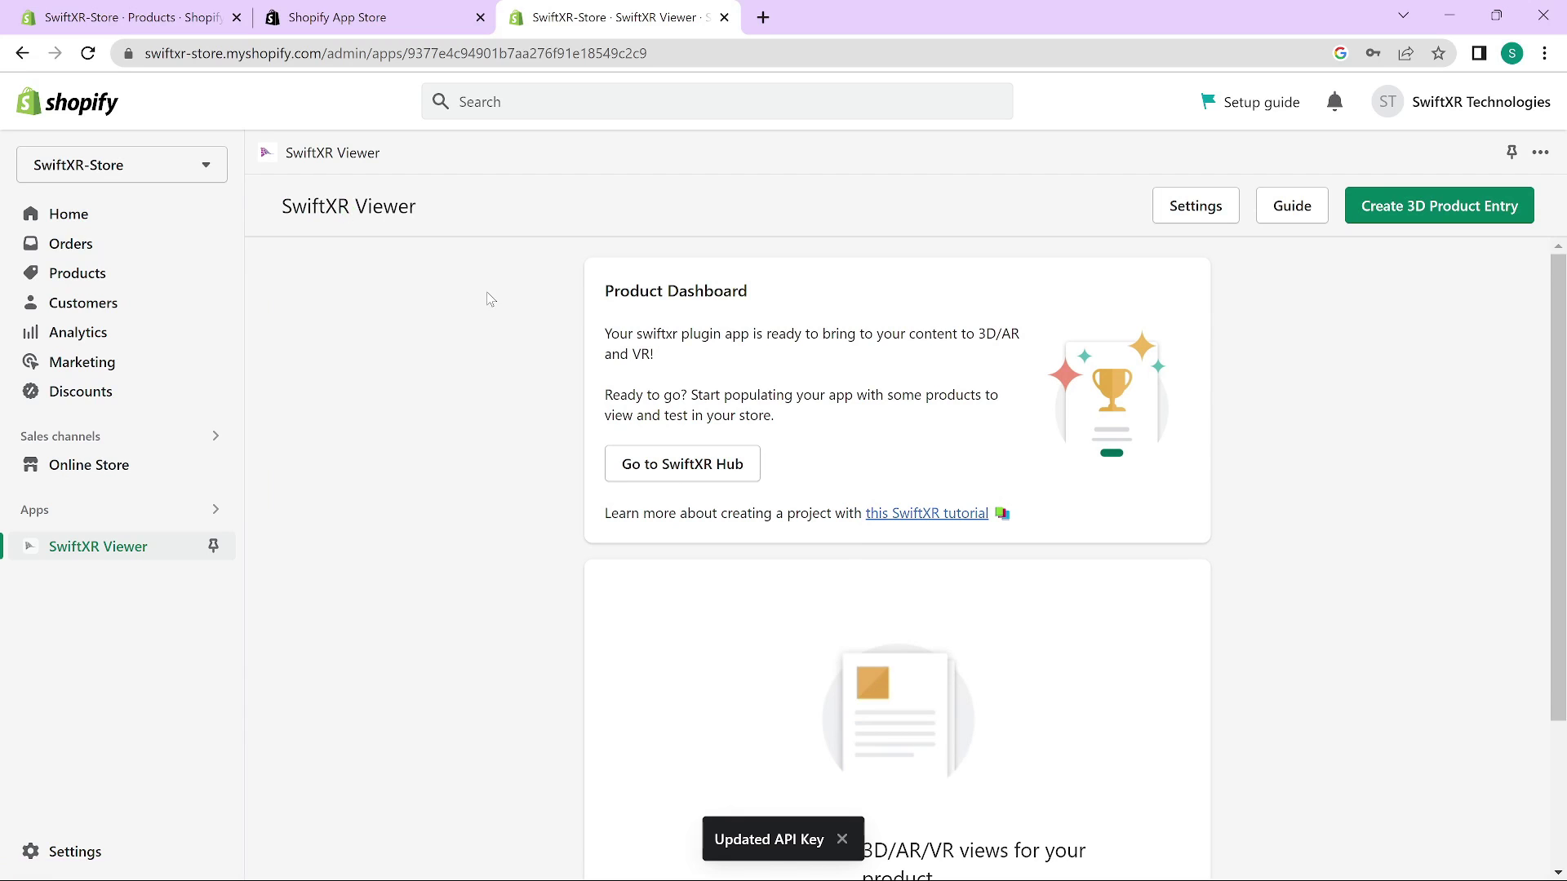
# From the SwiftXR Hub, create project SwiftXRRoboticArmDemo using the 3D Product Showcase template.
pyautogui.click(728, 473)
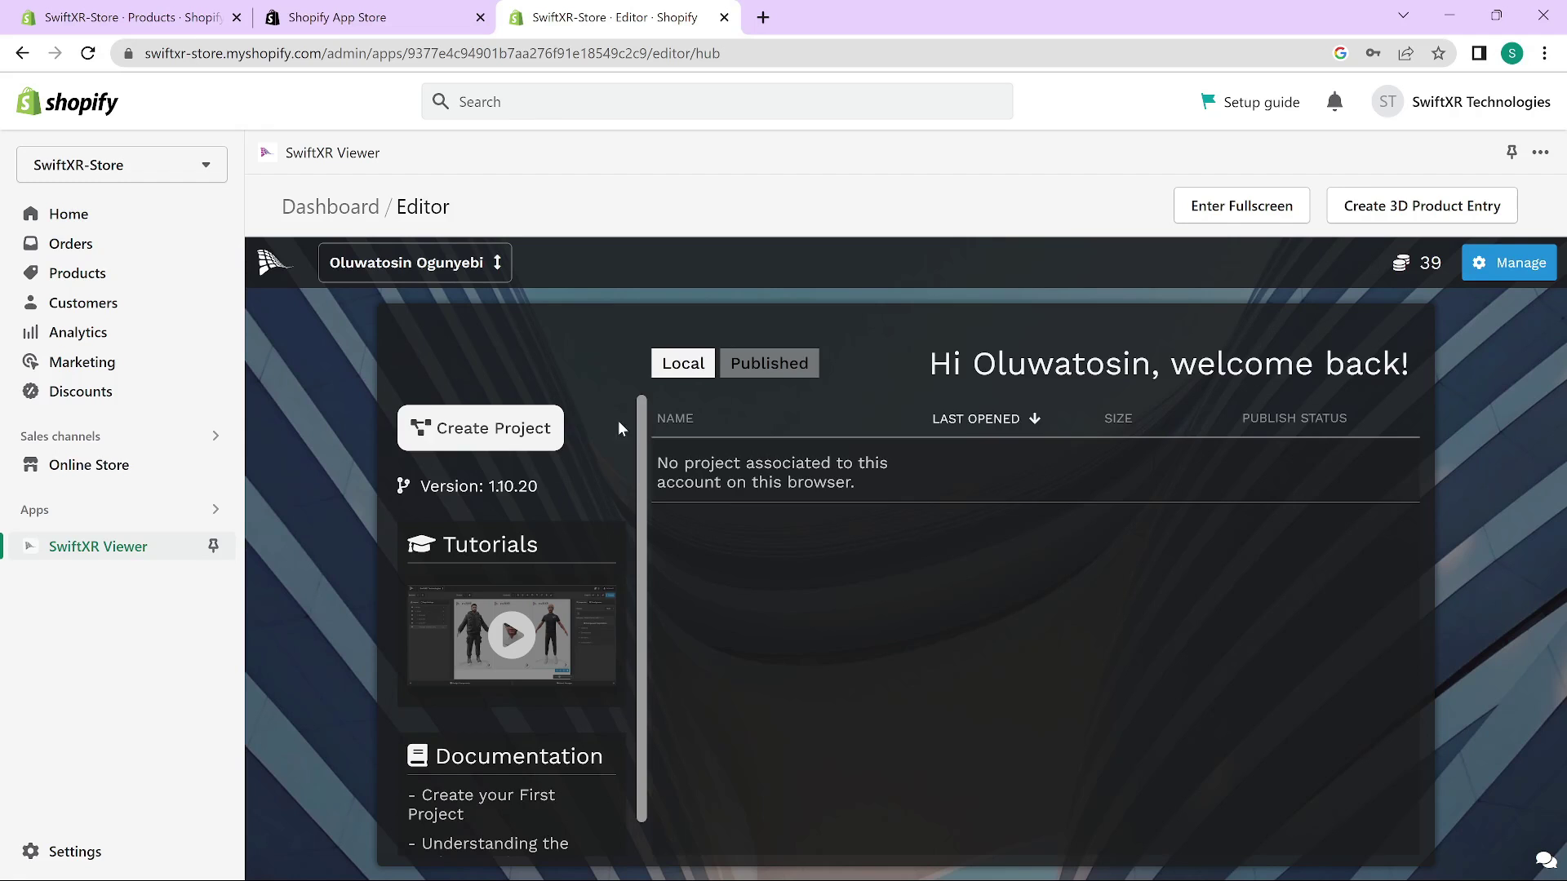
pyautogui.click(481, 428)
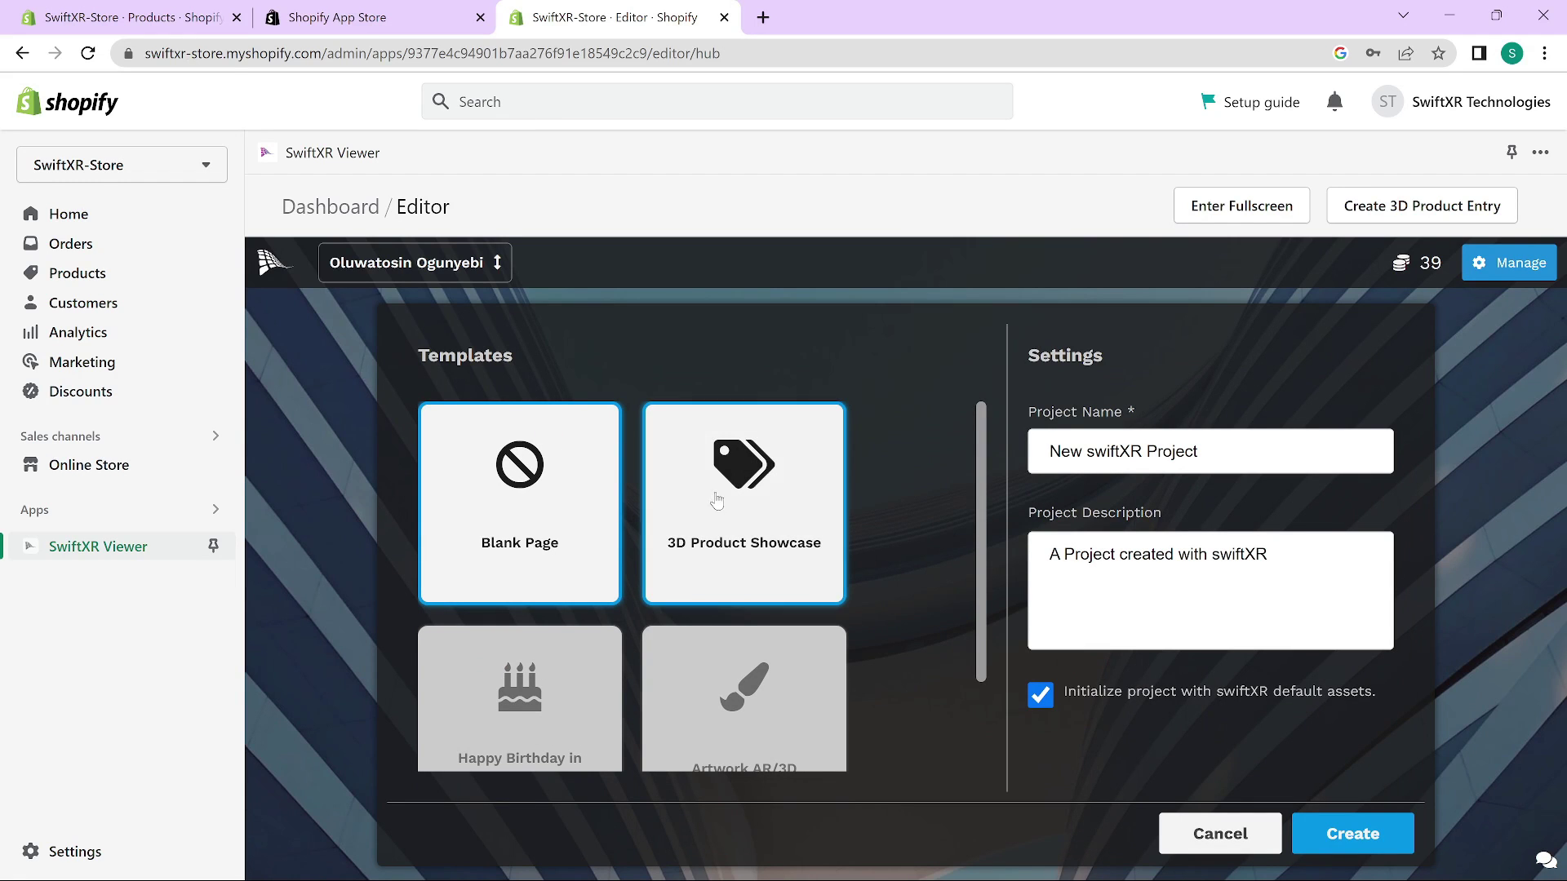
pyautogui.click(752, 506)
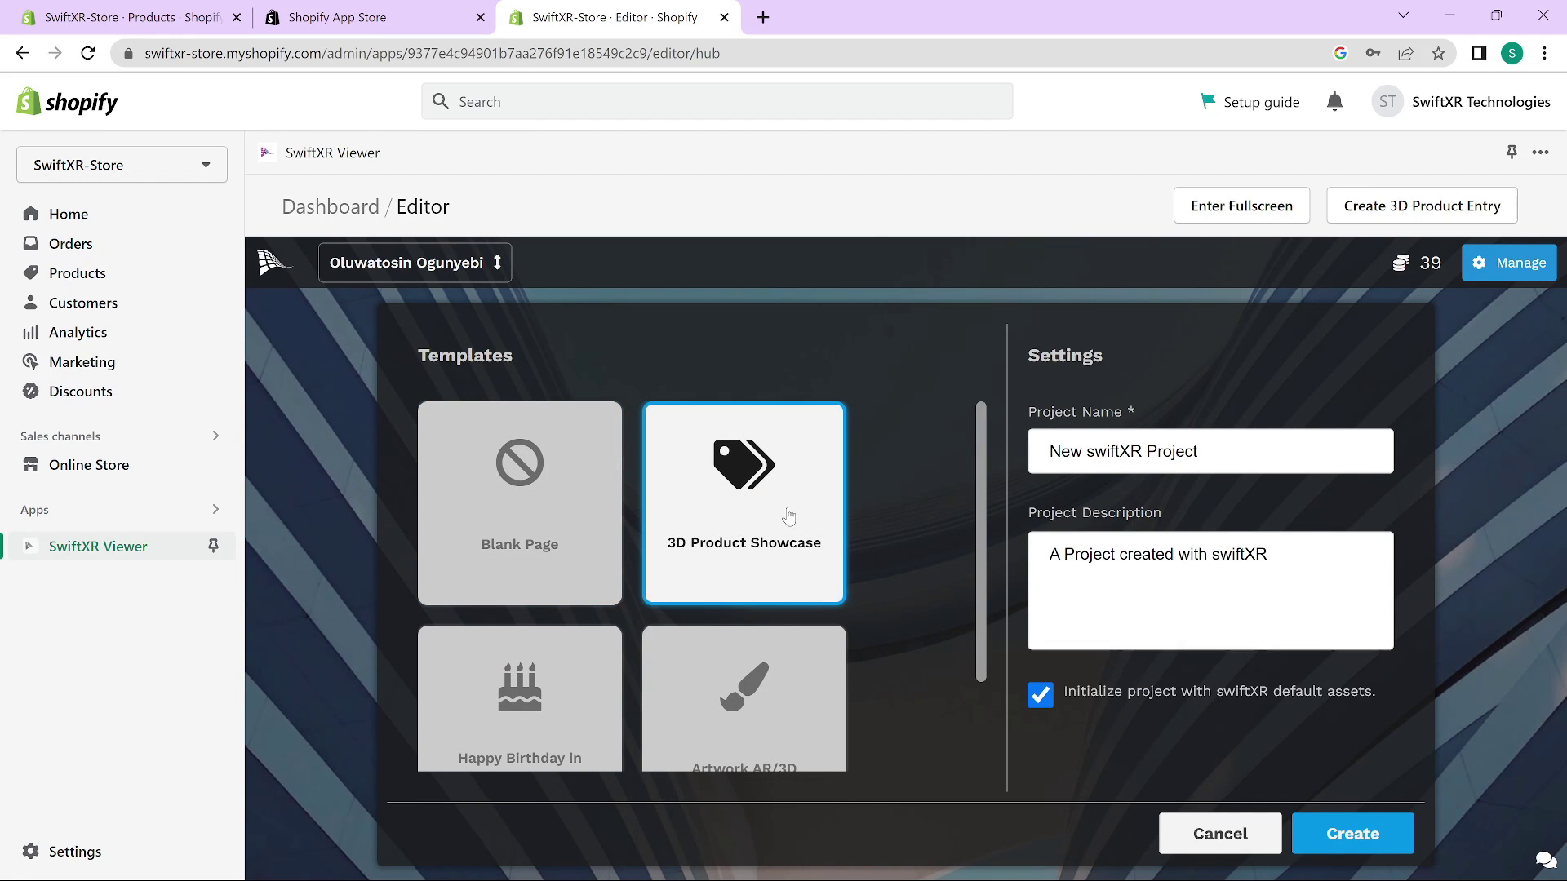
pyautogui.click(1205, 458)
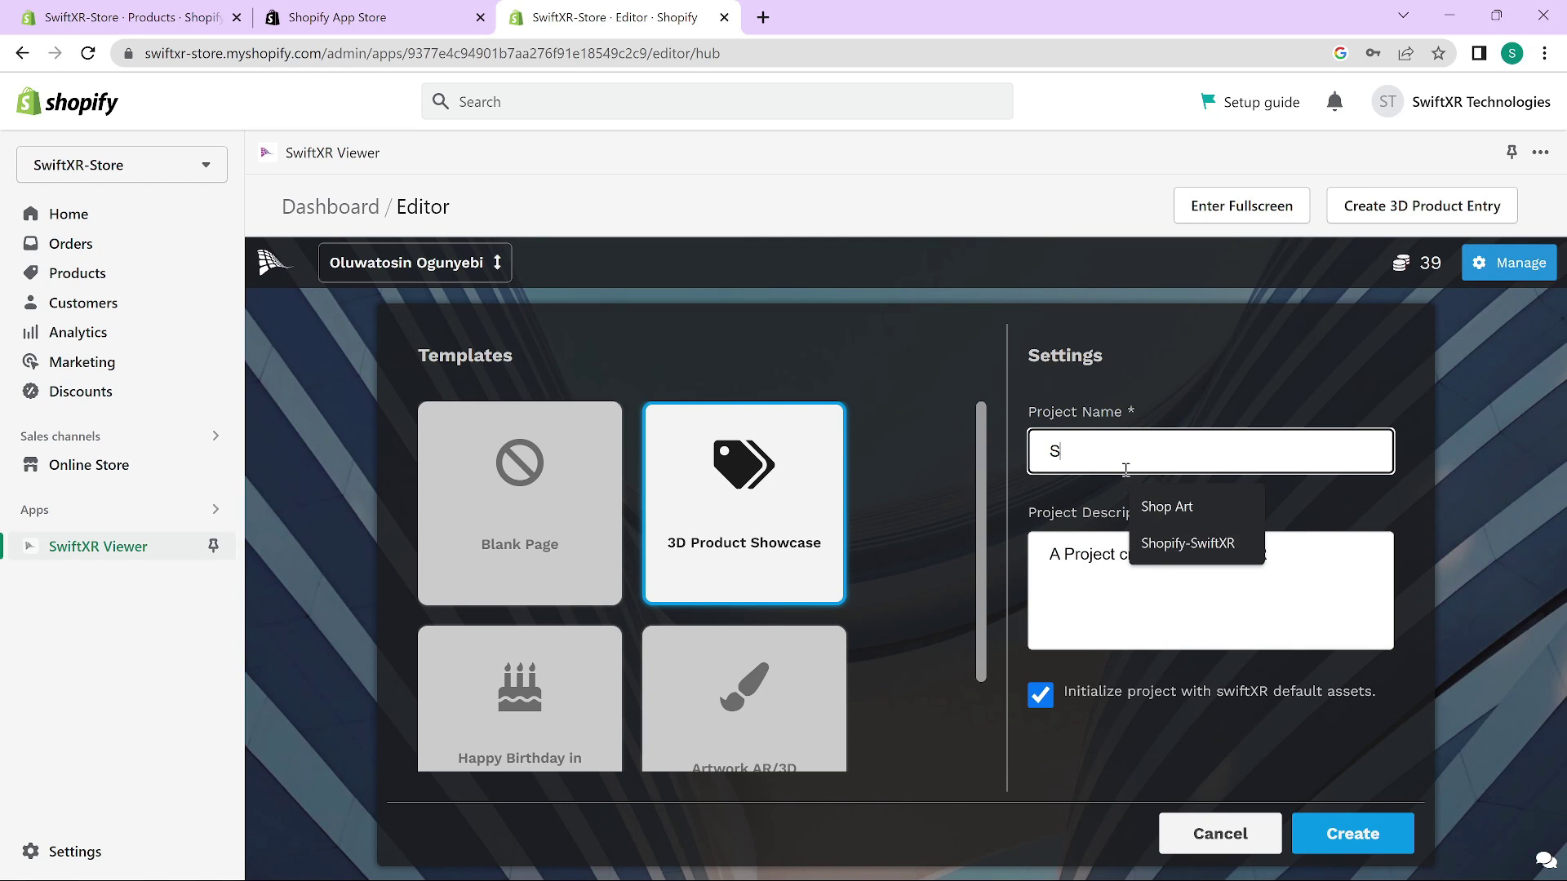
pyautogui.write('wiftXRRoboticArmDemo')
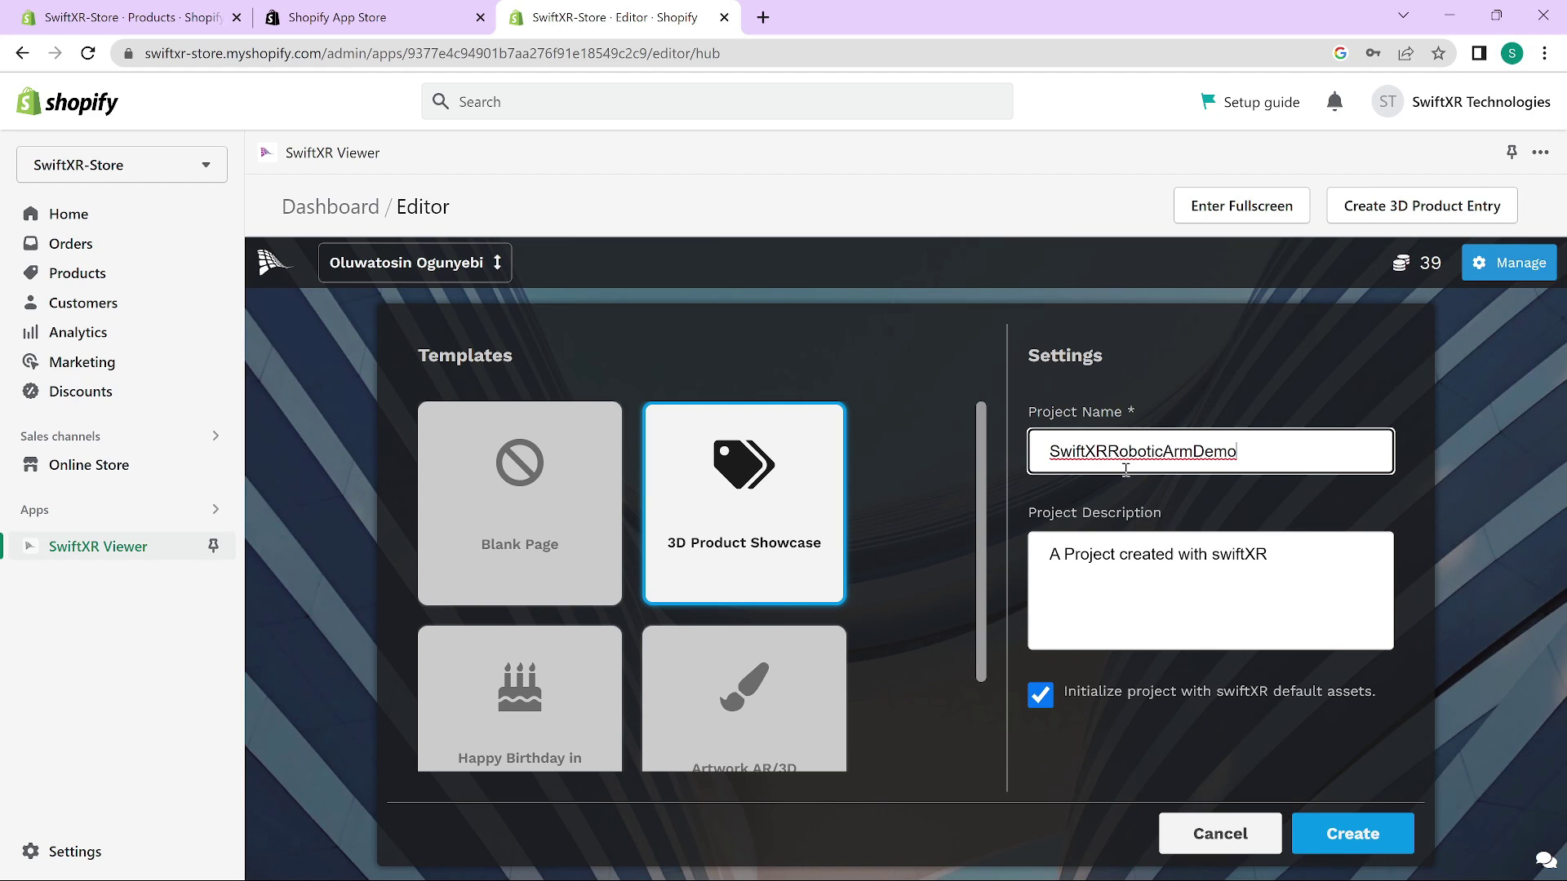
pyautogui.click(1338, 840)
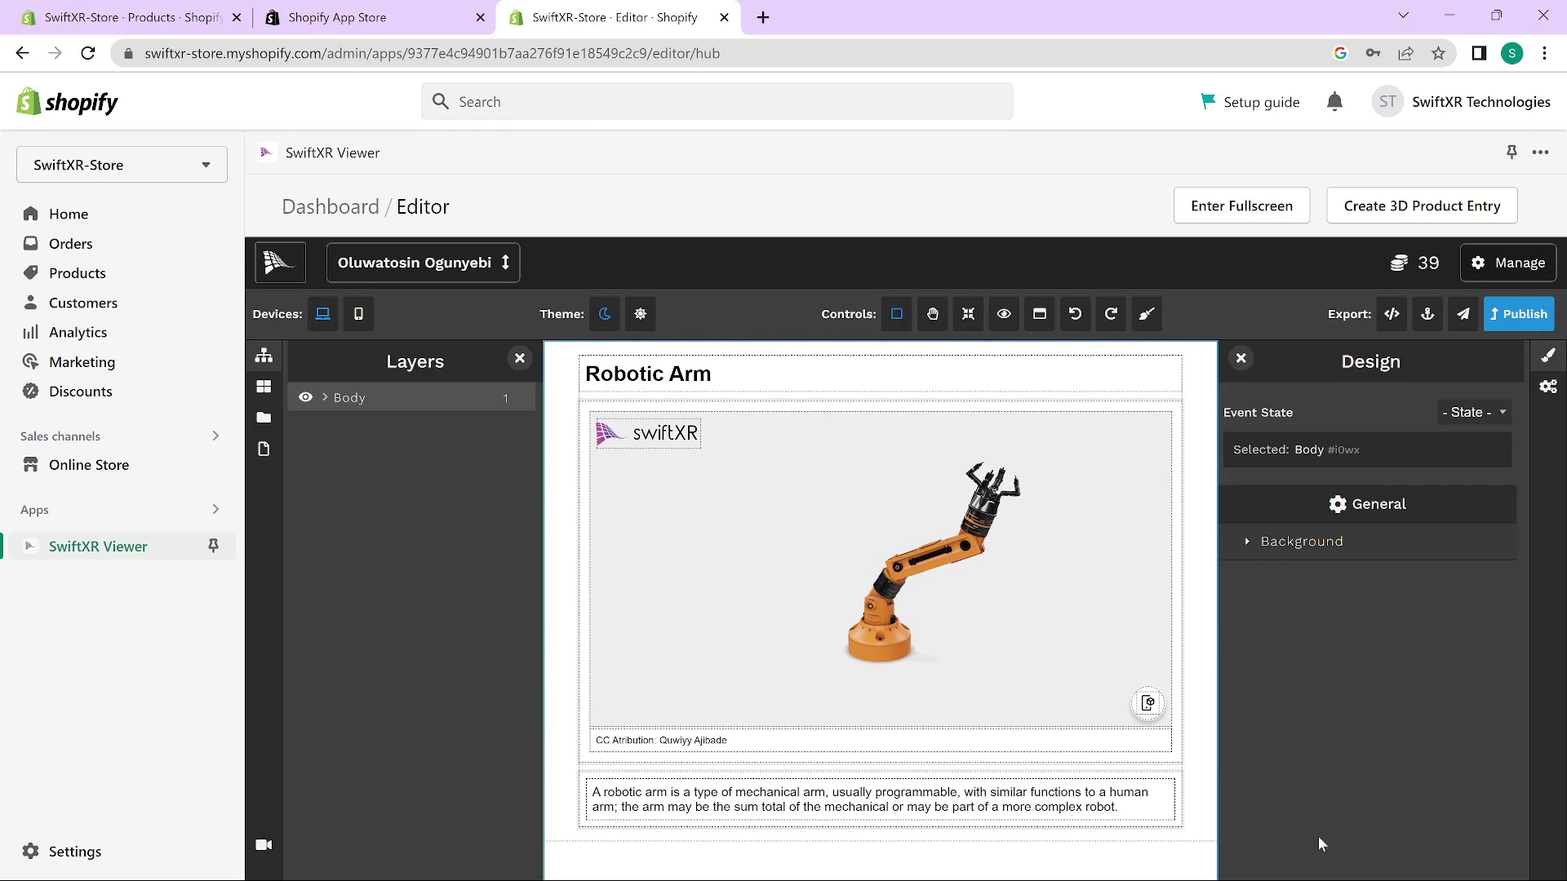
# Clear the template canvas and place the swiftXR Robotic Arm.glb model on it.
pyautogui.click(1146, 313)
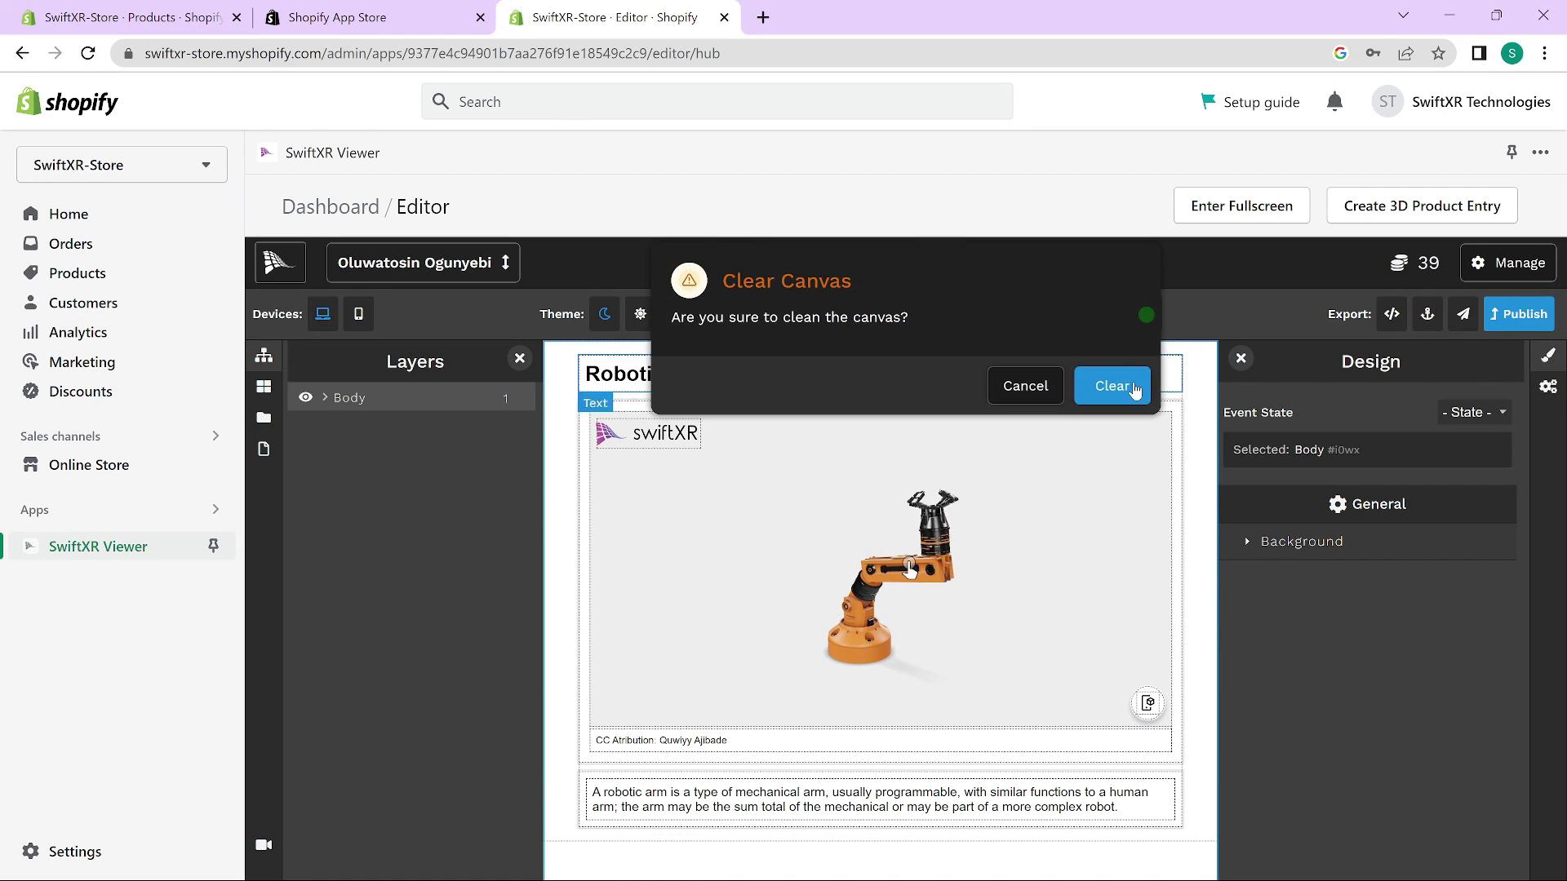
pyautogui.click(1123, 393)
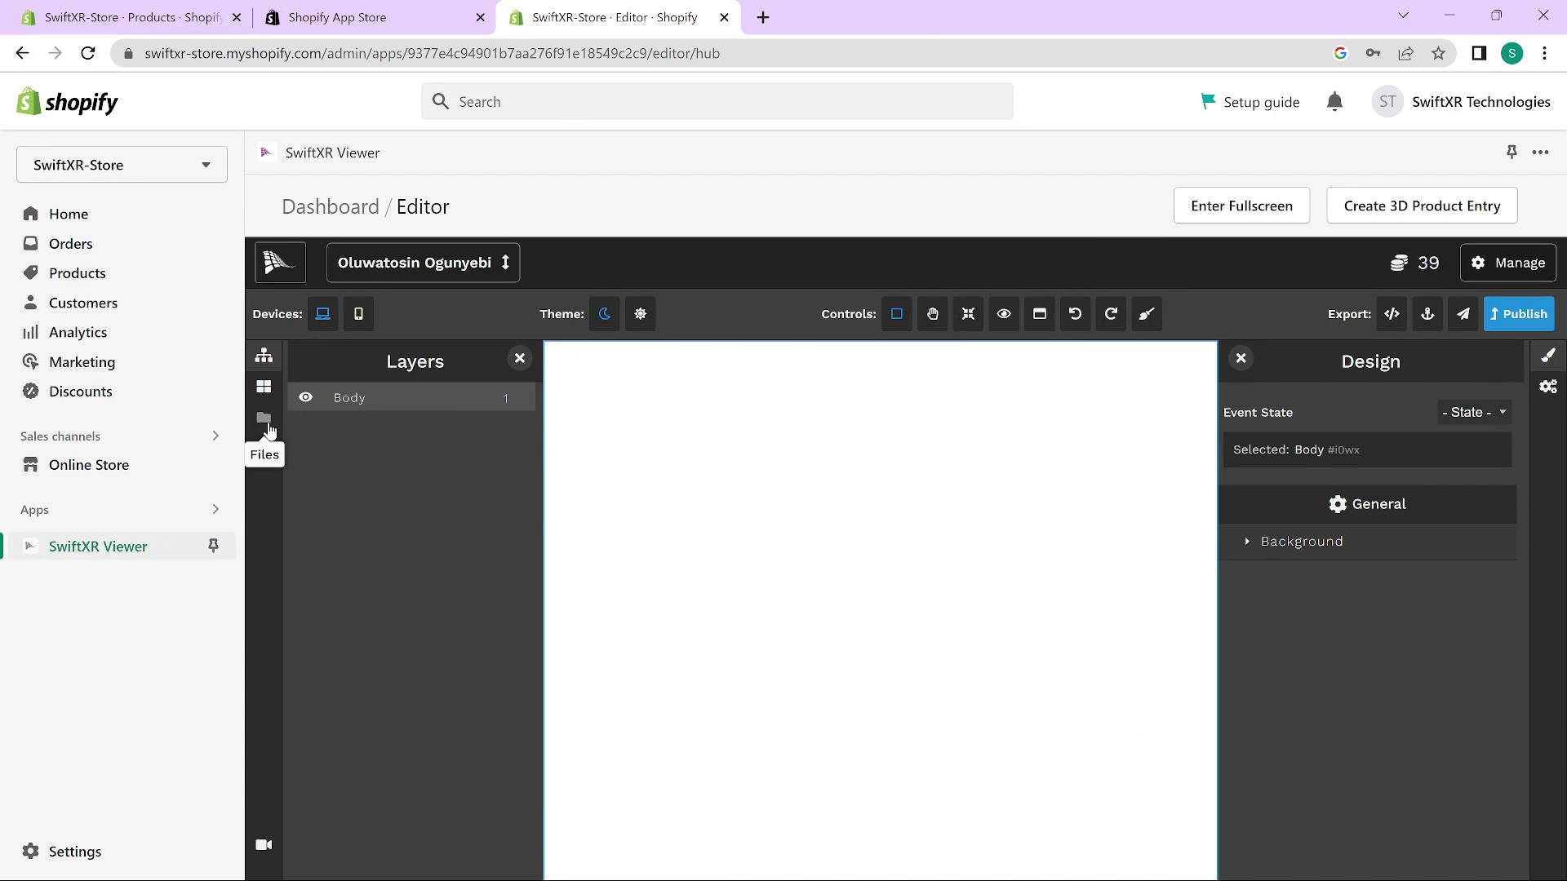
pyautogui.click(264, 419)
pyautogui.moveTo(457, 604); pyautogui.dragTo(891, 571)
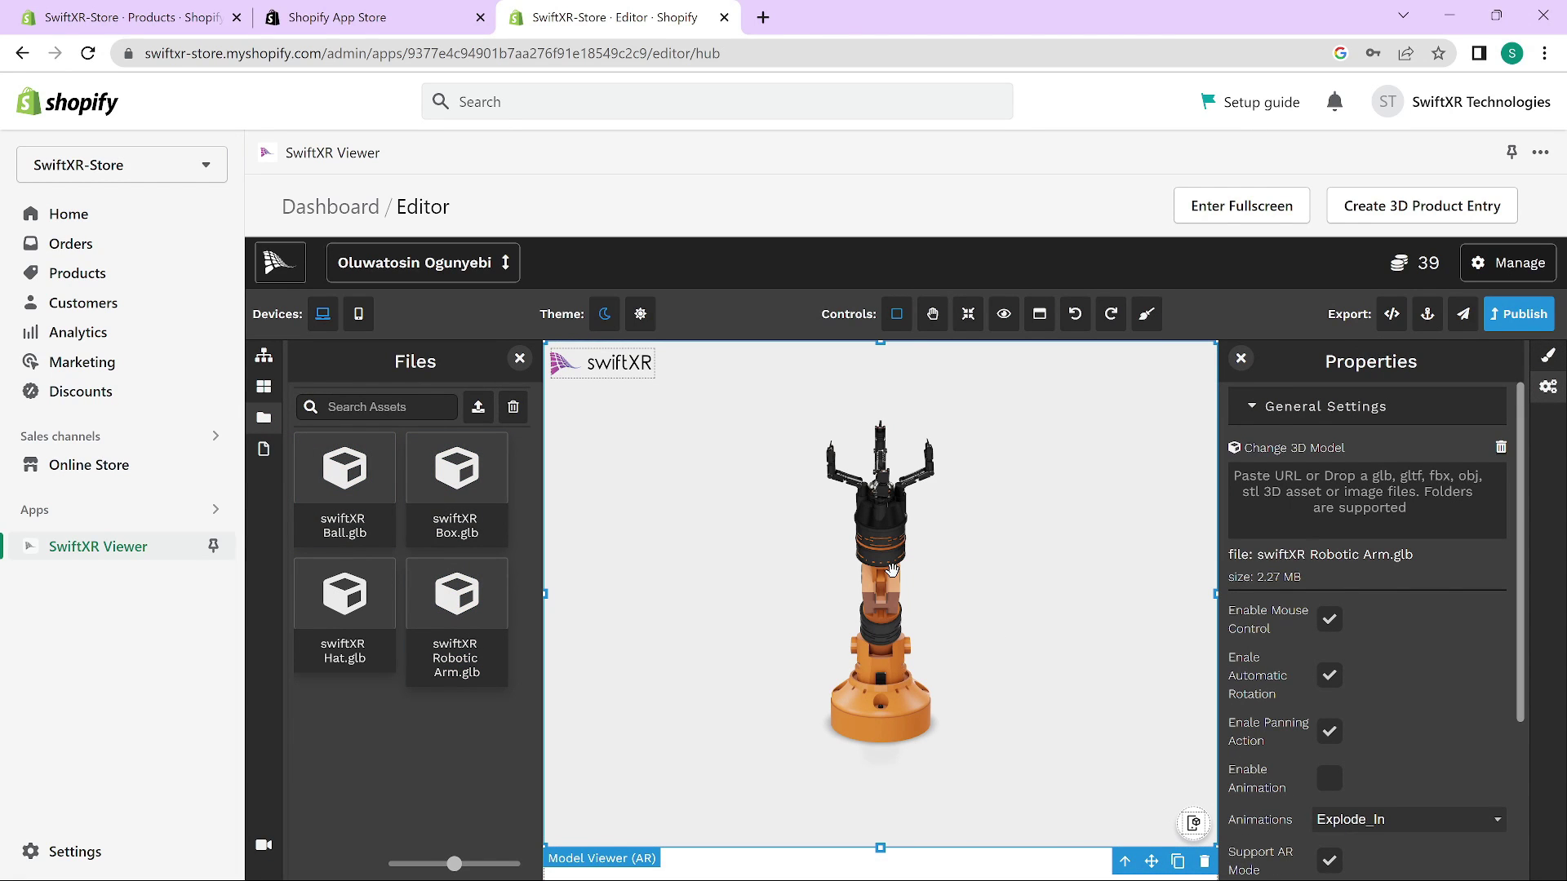
# Change the model viewer's height unit from px to vh, making it 100 vh tall.
pyautogui.click(1548, 357)
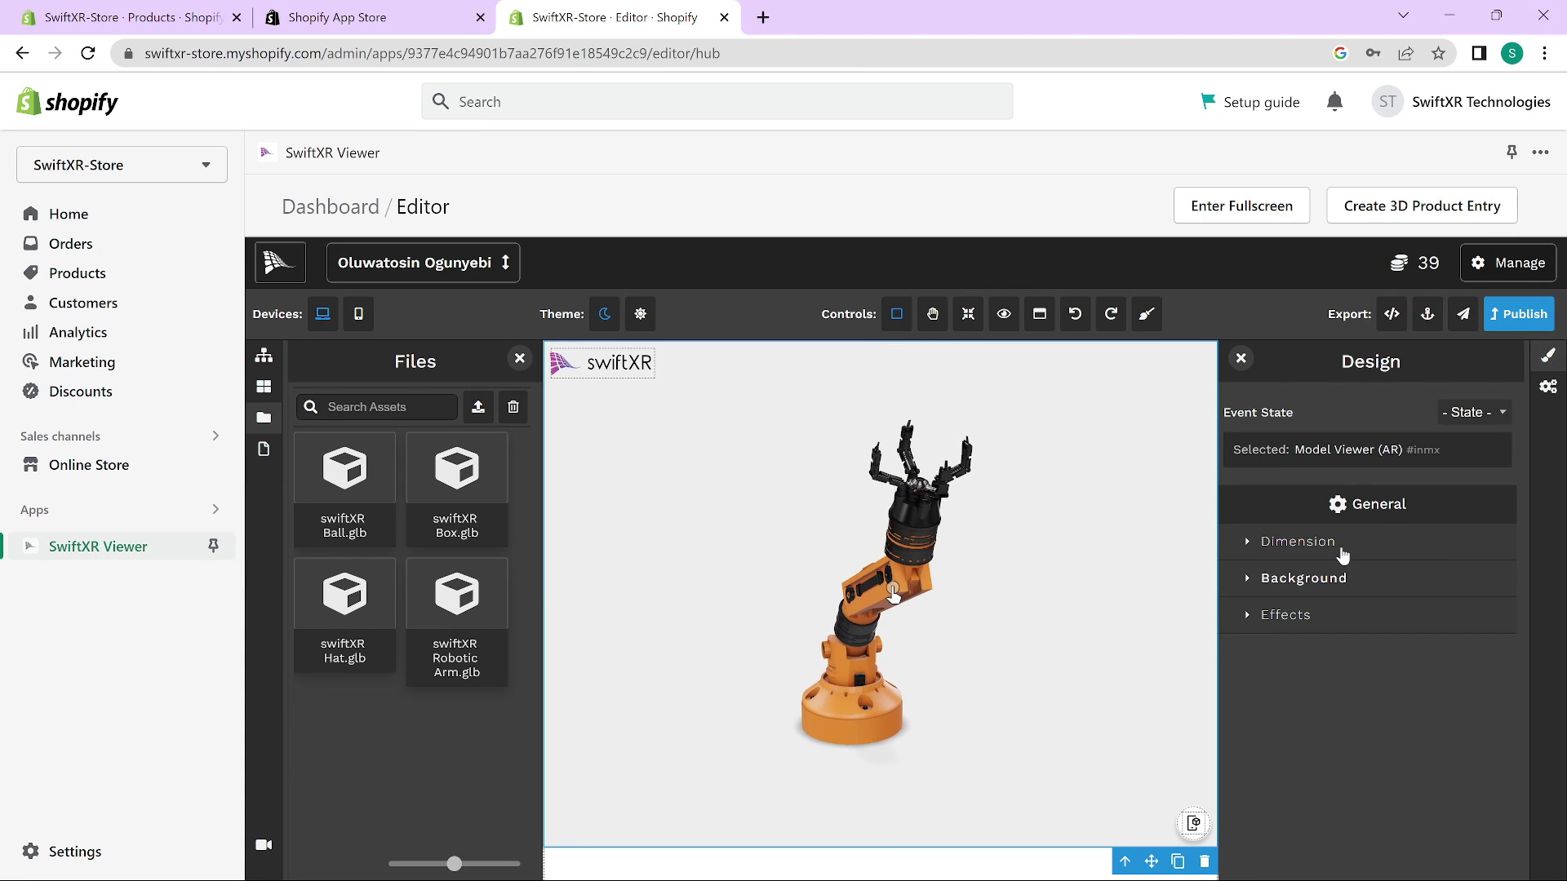
pyautogui.click(1348, 540)
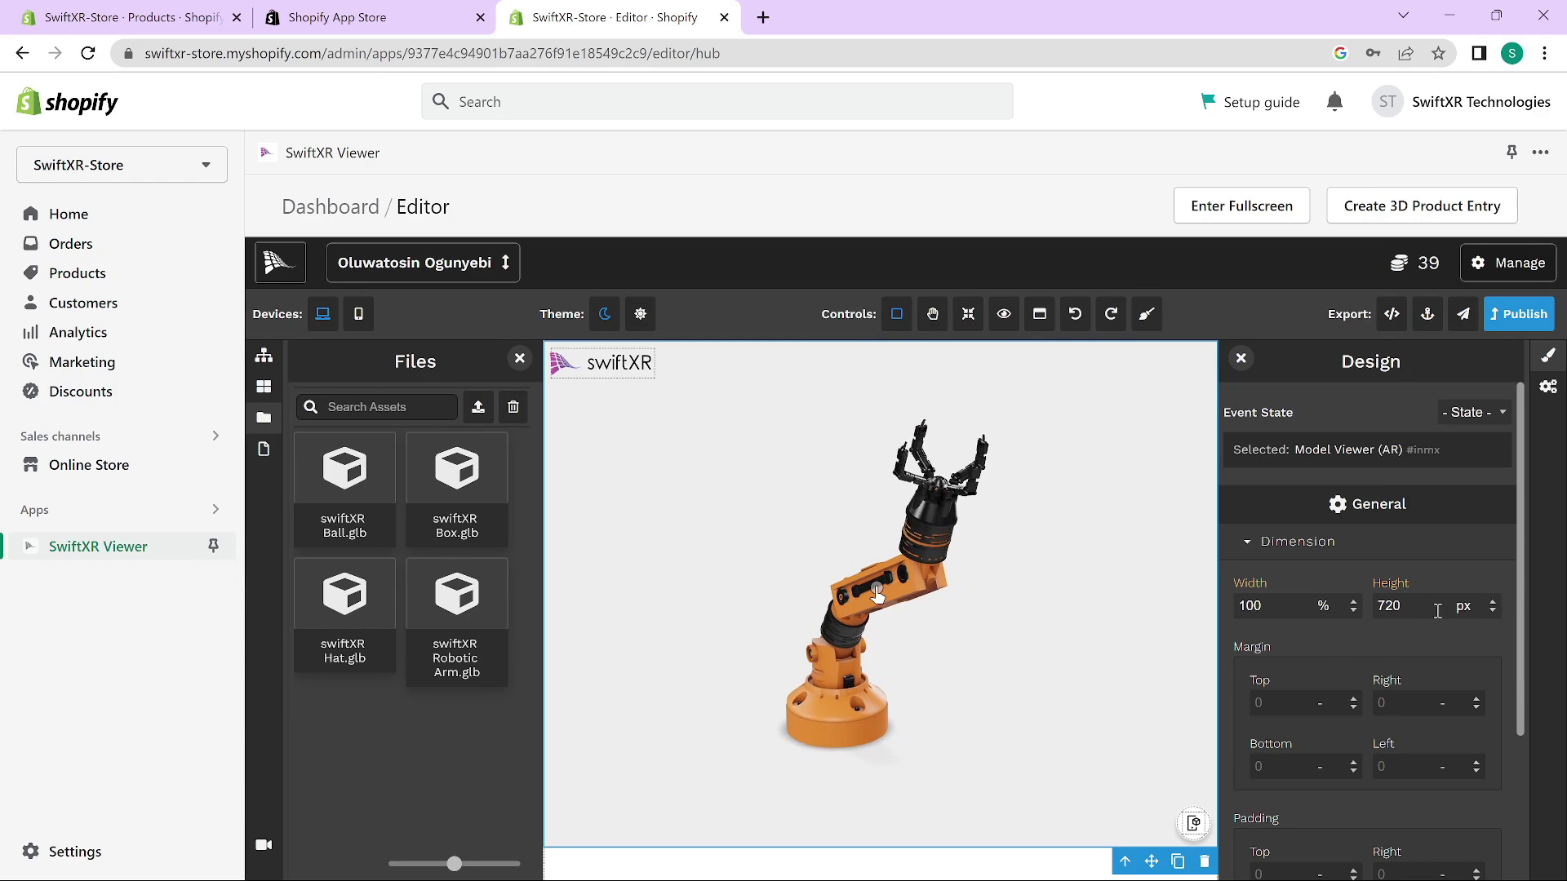
pyautogui.click(1467, 608)
pyautogui.click(1474, 659)
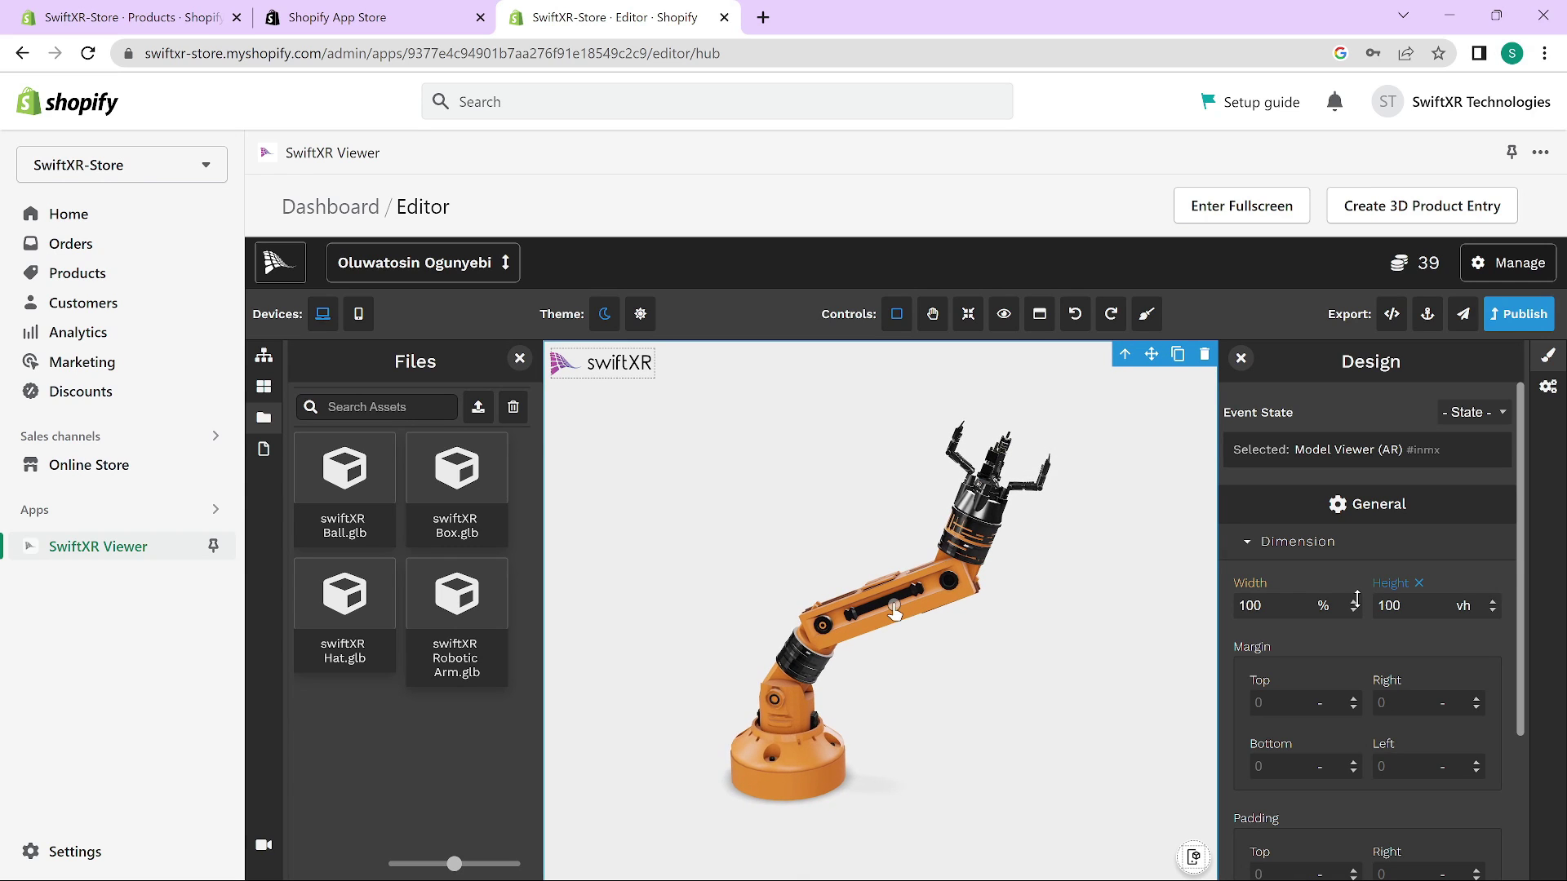
pyautogui.click(1519, 316)
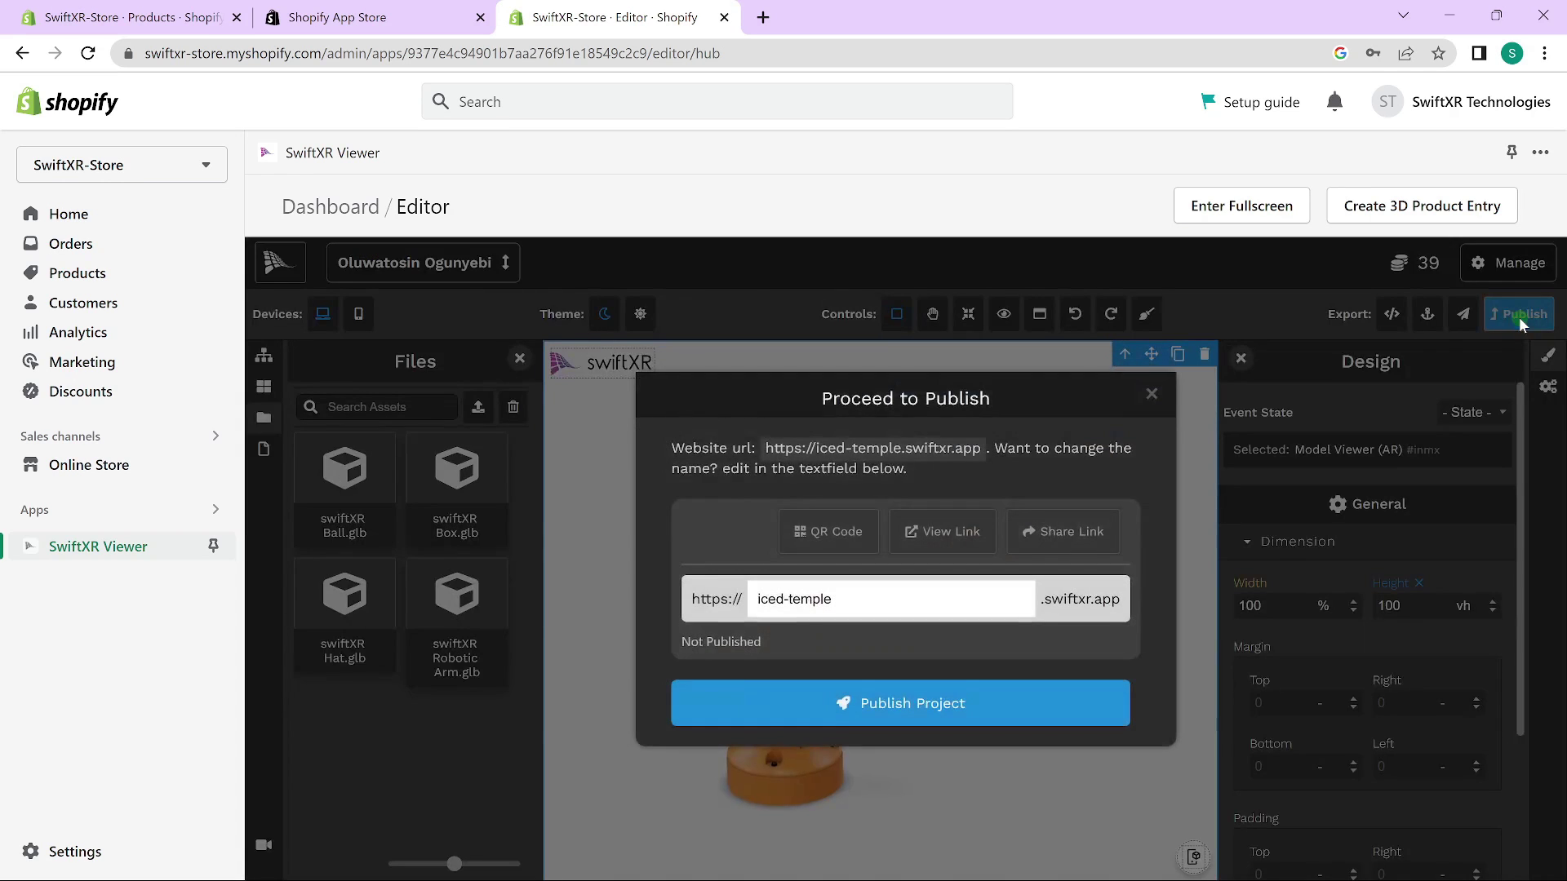
pyautogui.click(966, 710)
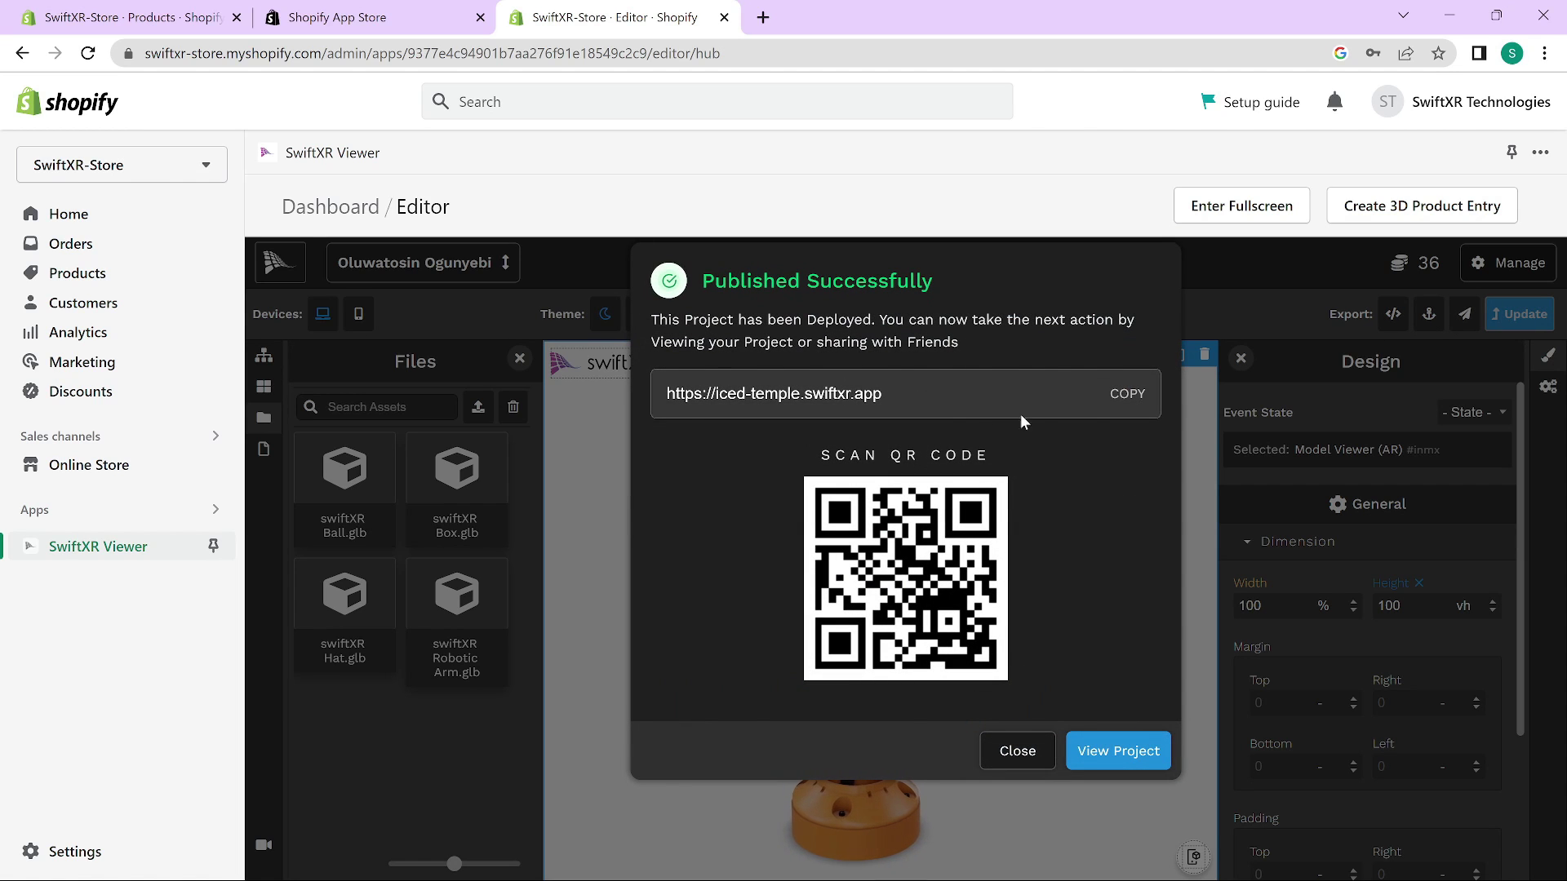
pyautogui.click(1127, 394)
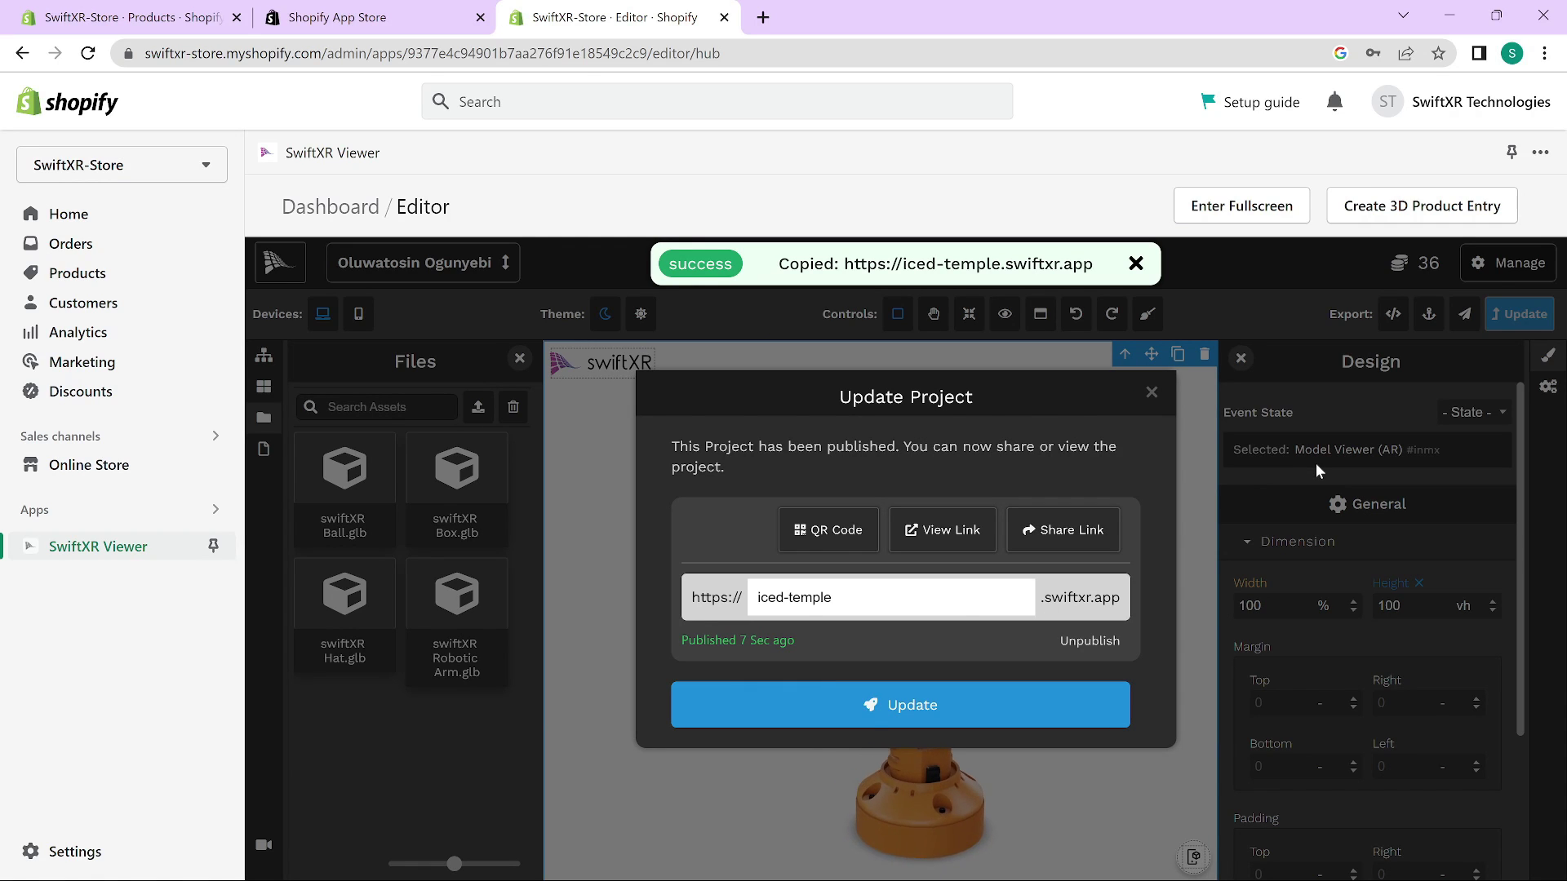
# Create a new 3D product entry titled 'SwiftXR Robotic Arm' with the pasted iced-temple.swiftxr.app link.
pyautogui.click(1453, 214)
pyautogui.click(844, 336)
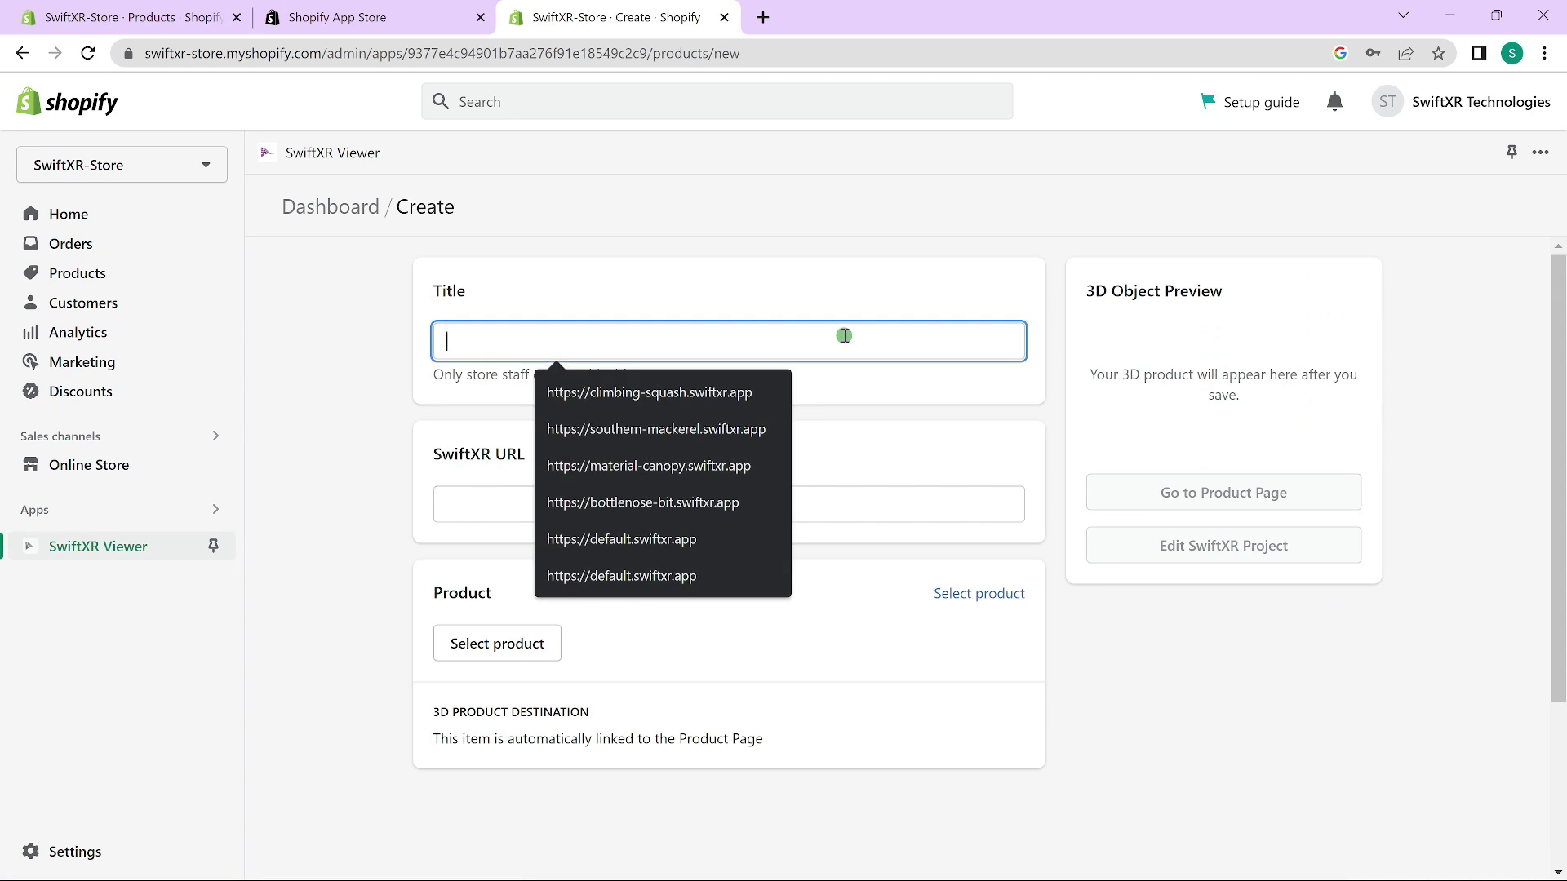
pyautogui.write('SwiftXR Robotic Arm')
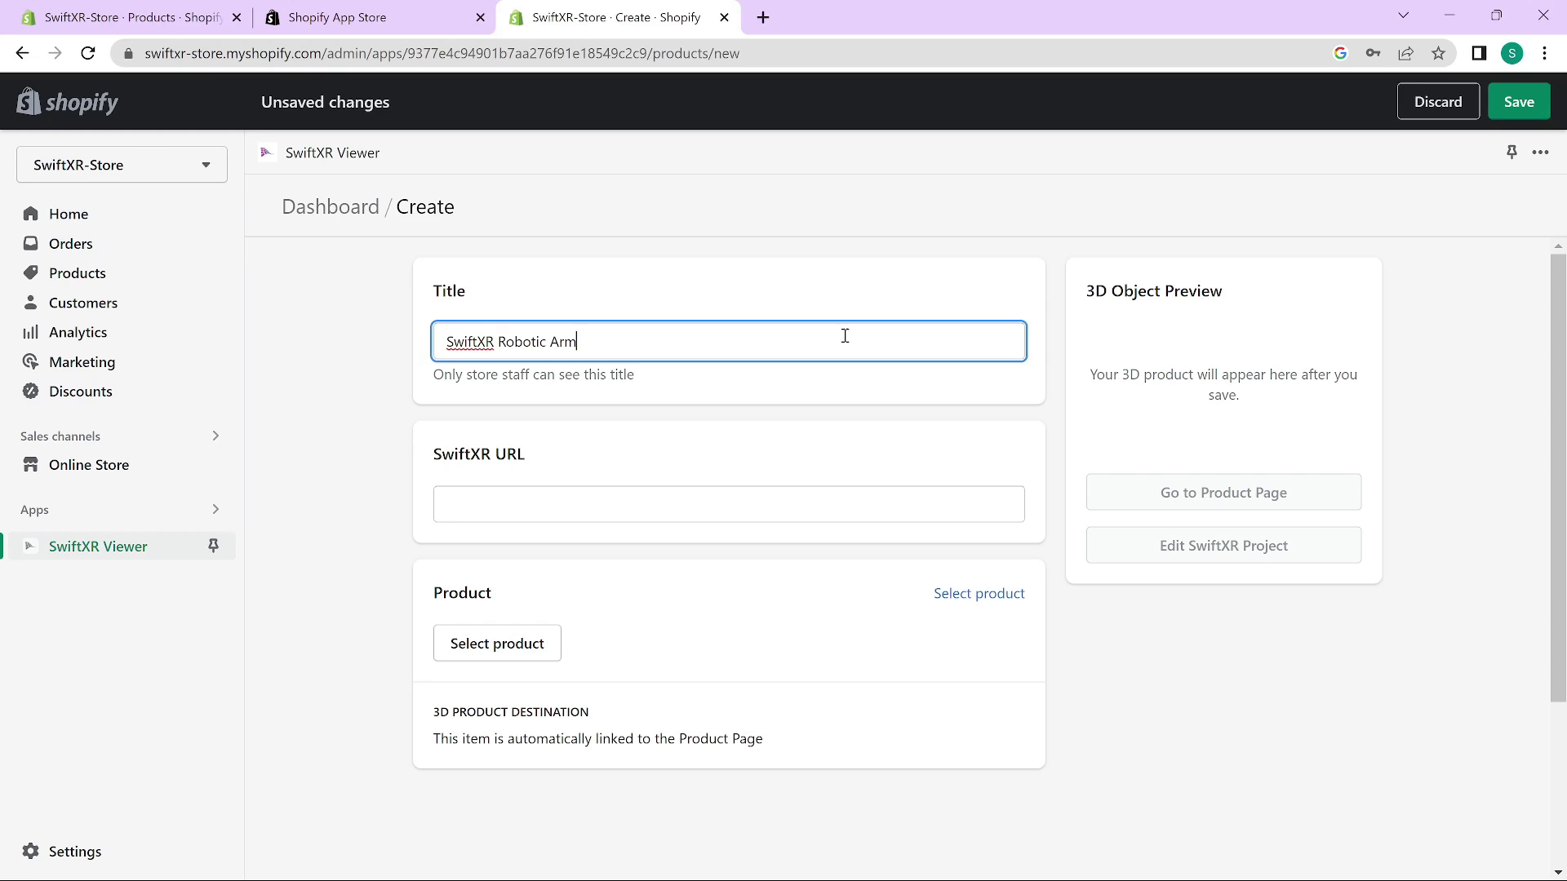
pyautogui.click(684, 505)
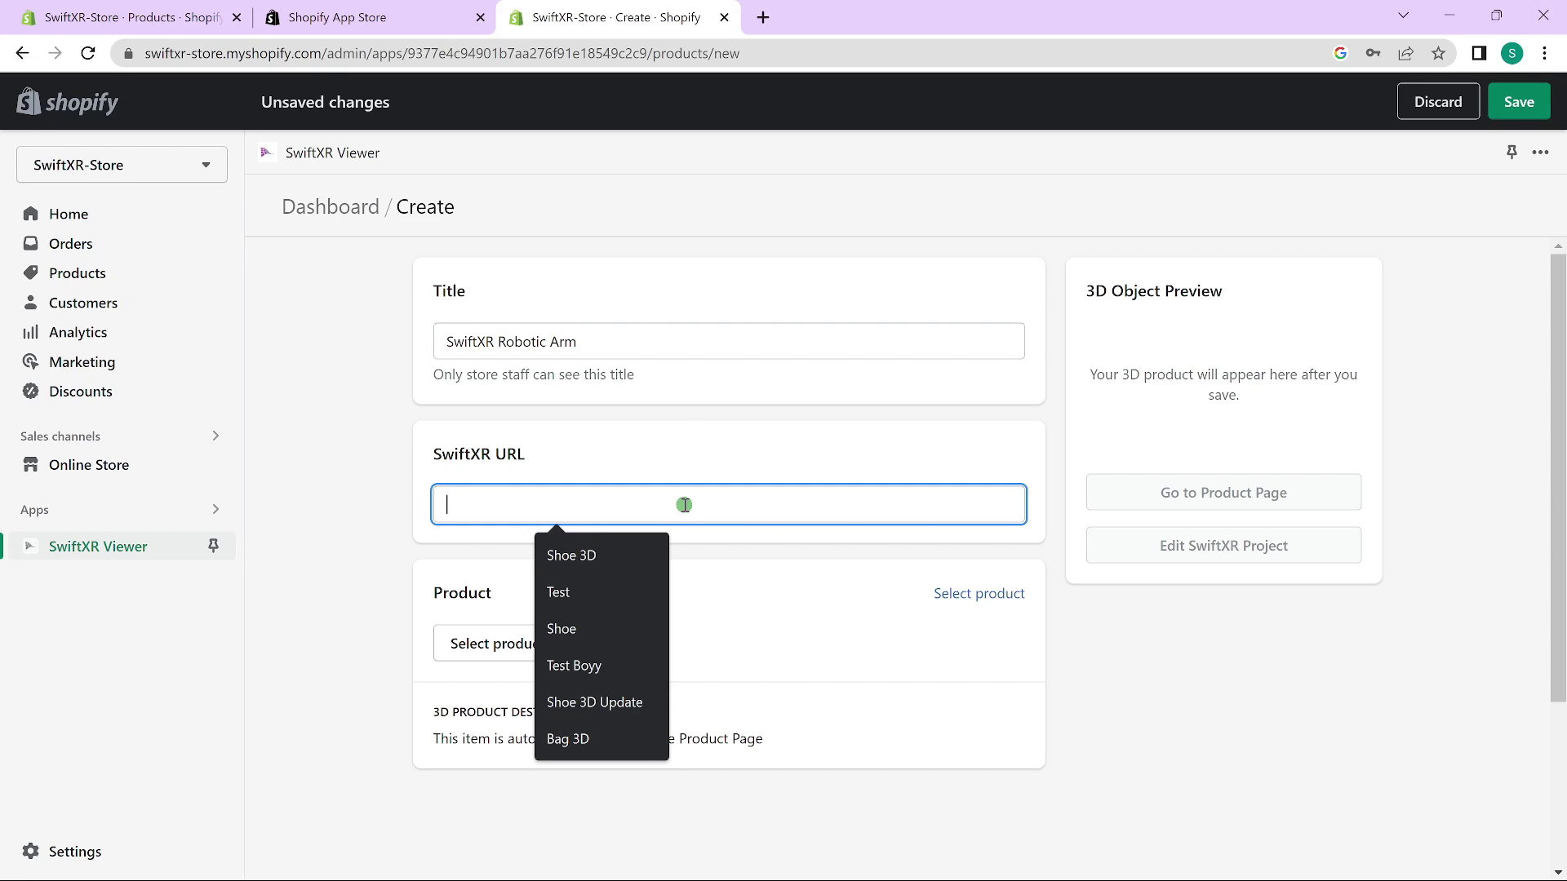
pyautogui.hotkey('ctrl', 'v')
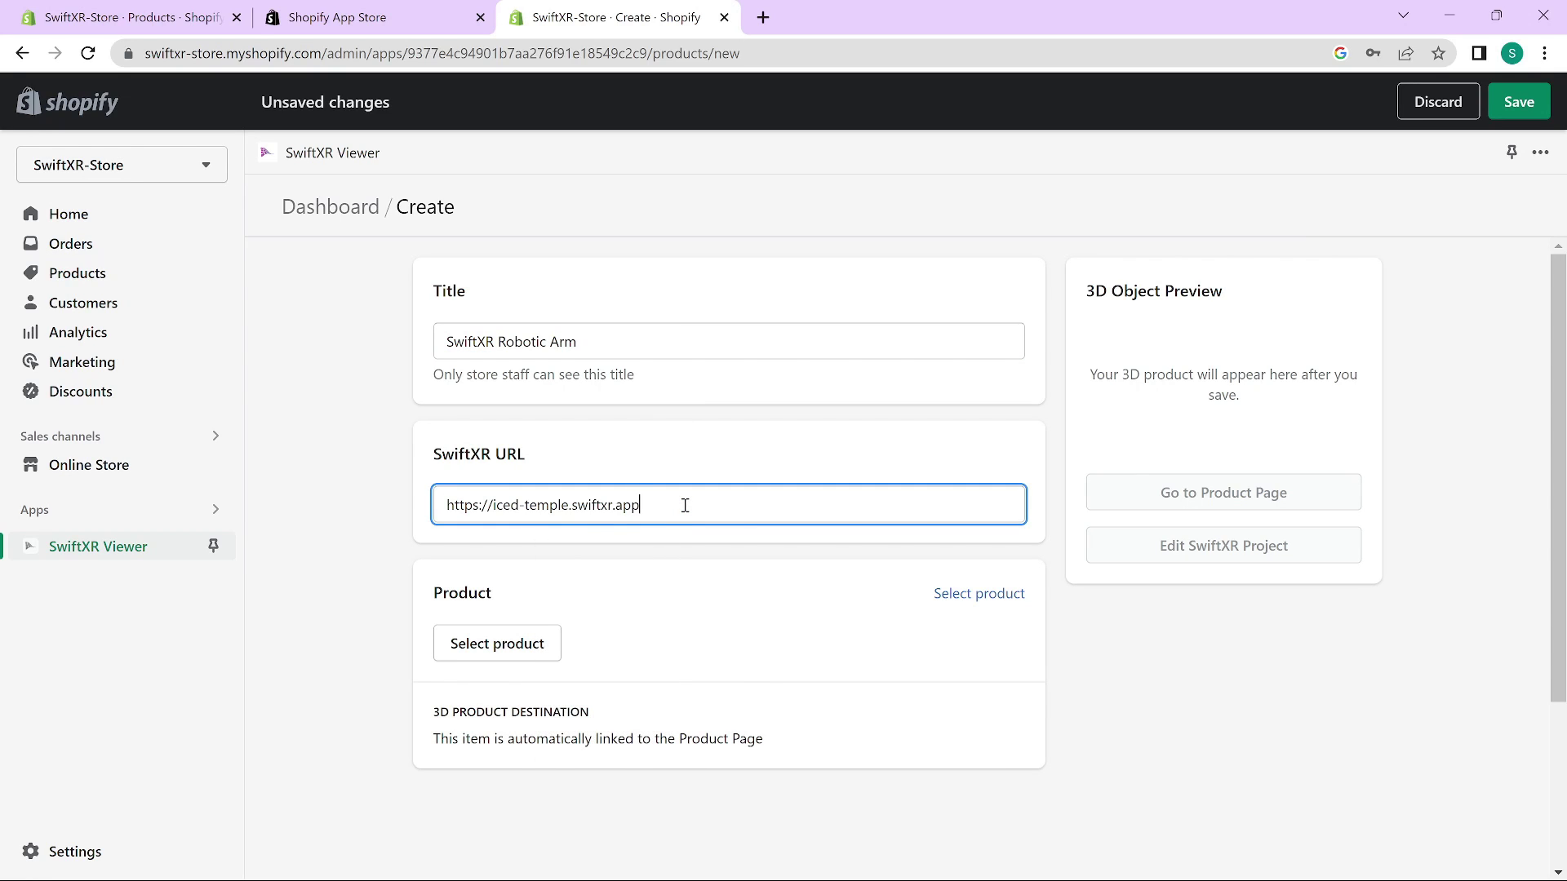
# Link the entry to the SwiftXR Robotic Arm store product and save it.
pyautogui.click(530, 645)
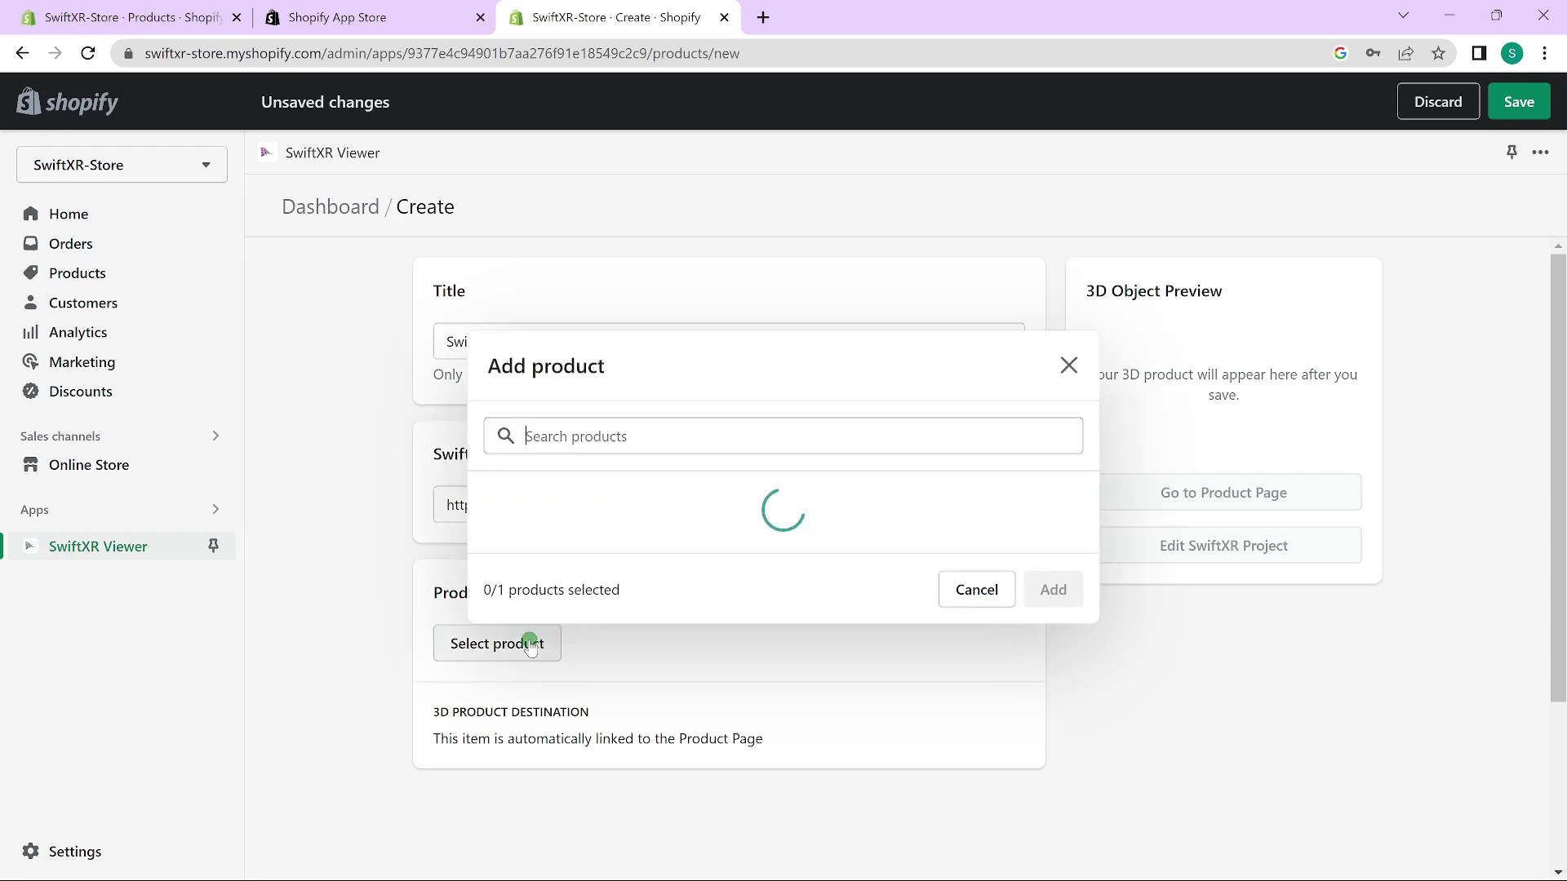
pyautogui.click(654, 515)
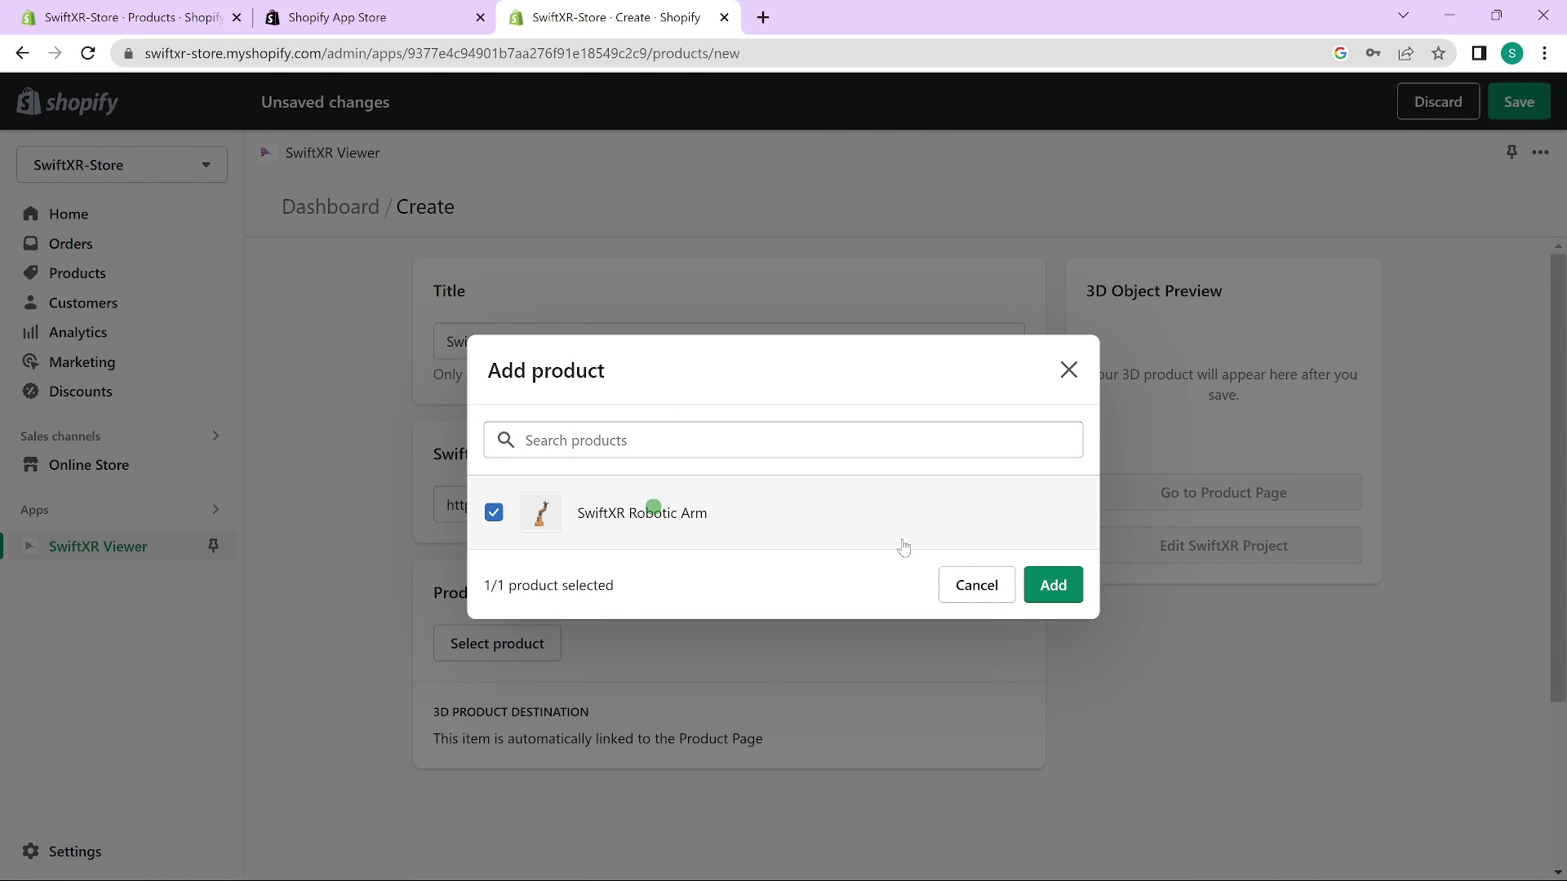
pyautogui.click(1074, 586)
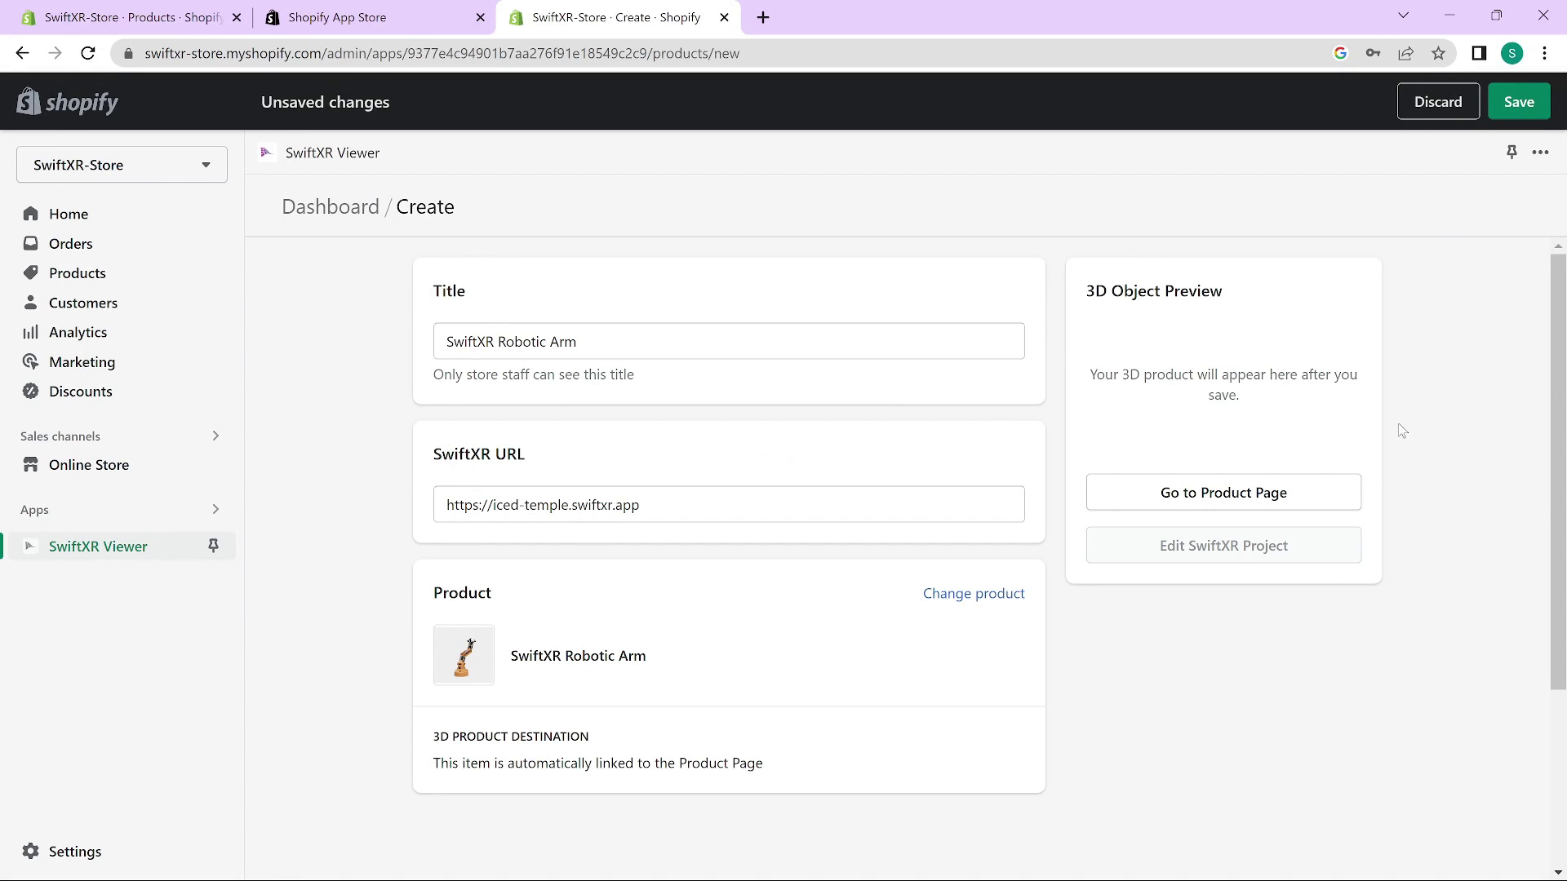
pyautogui.click(1518, 103)
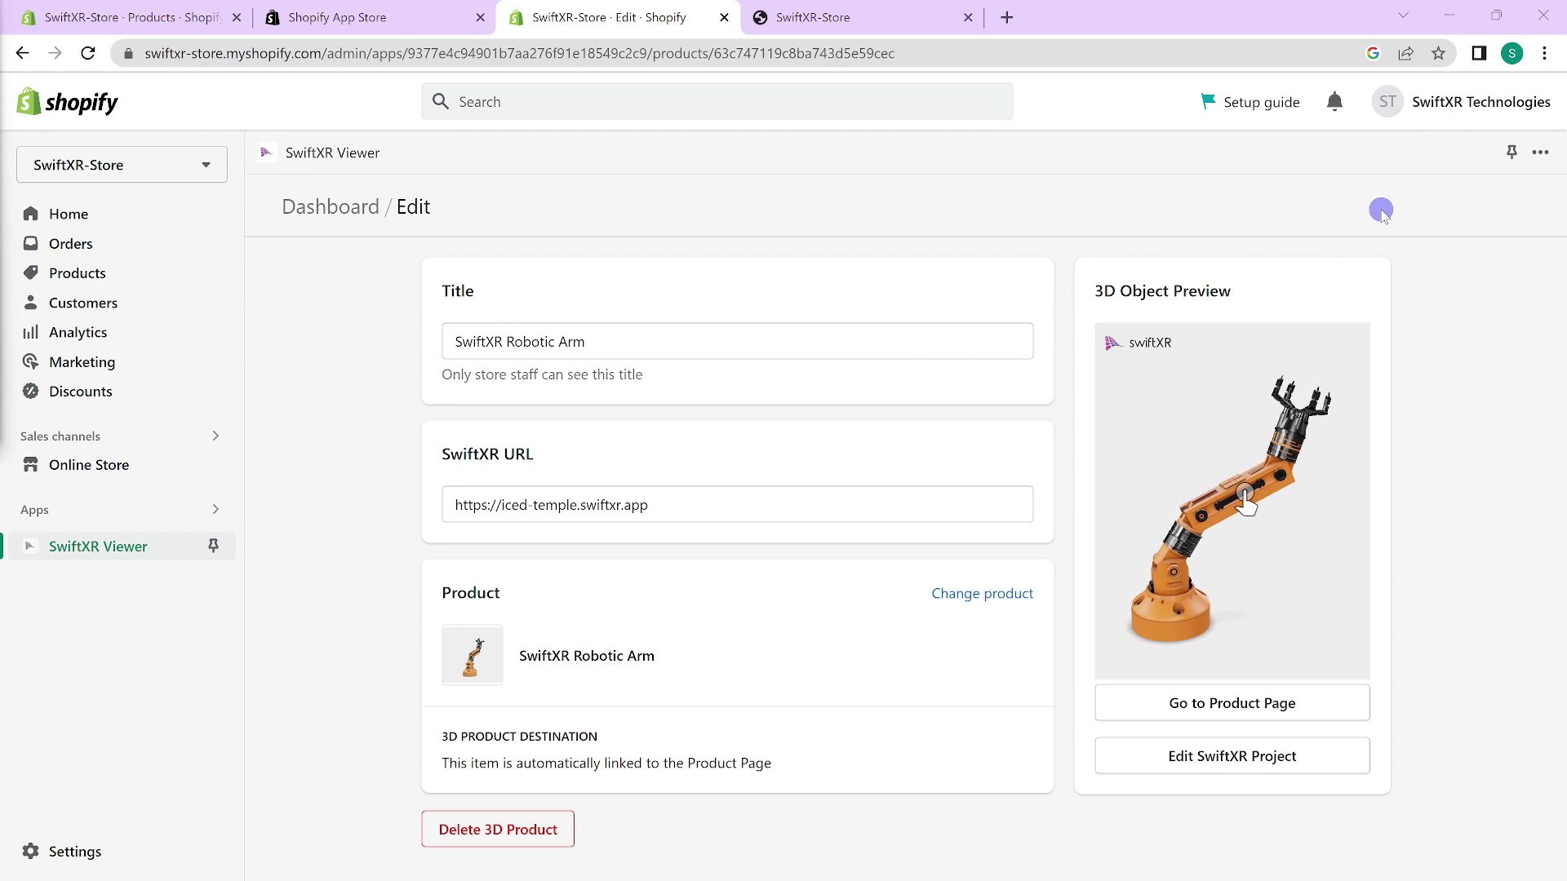
# Customize the Dawn theme from Online Store > Themes and switch to the Products > Default product template.
pyautogui.click(90, 468)
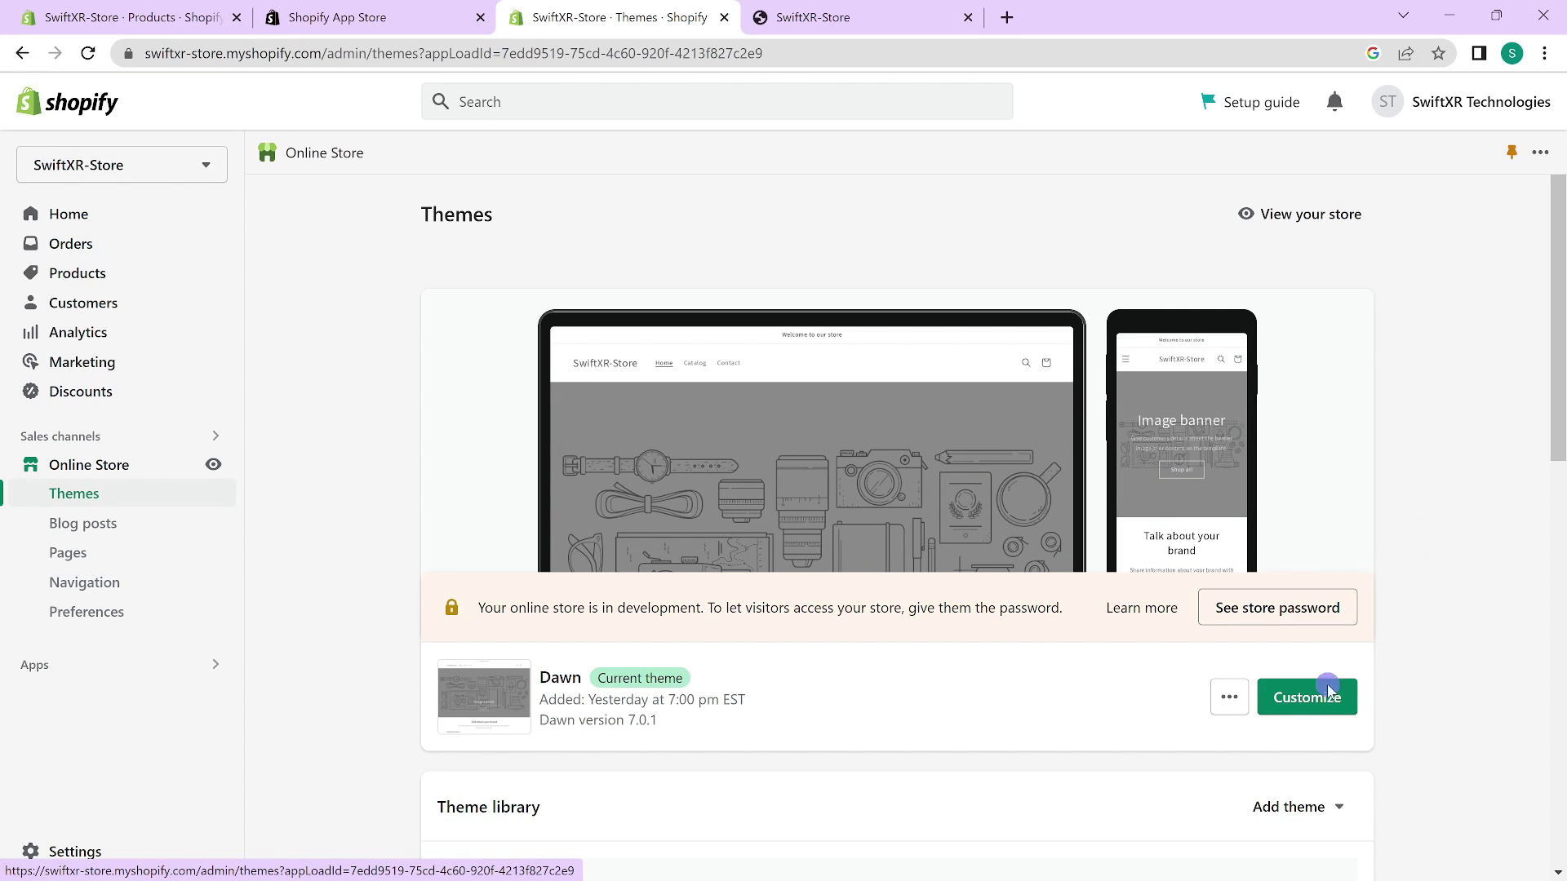
pyautogui.click(1327, 692)
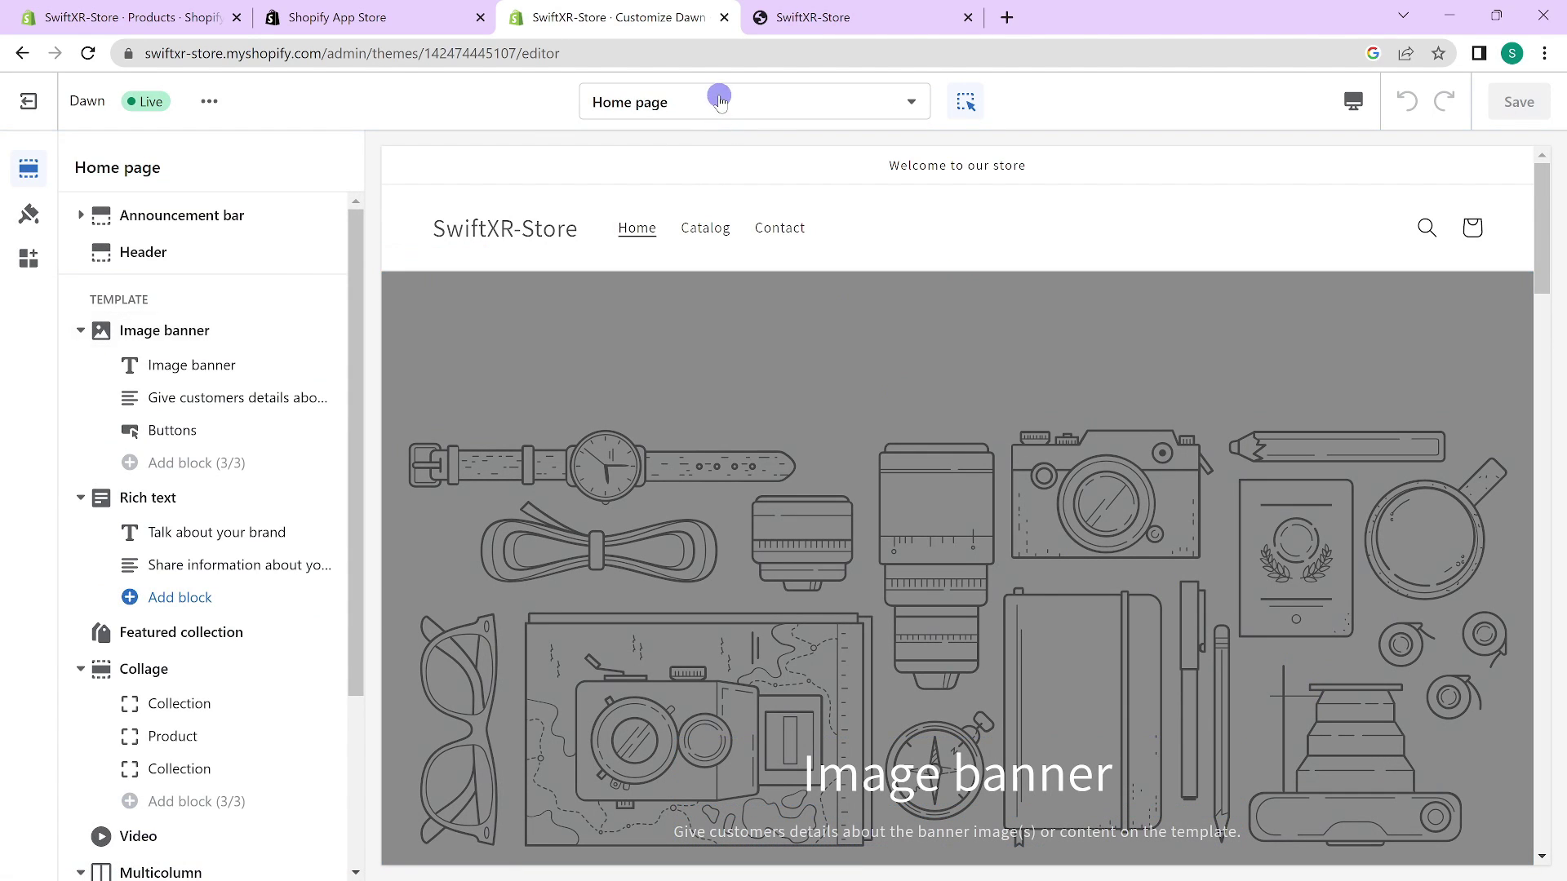
pyautogui.click(725, 101)
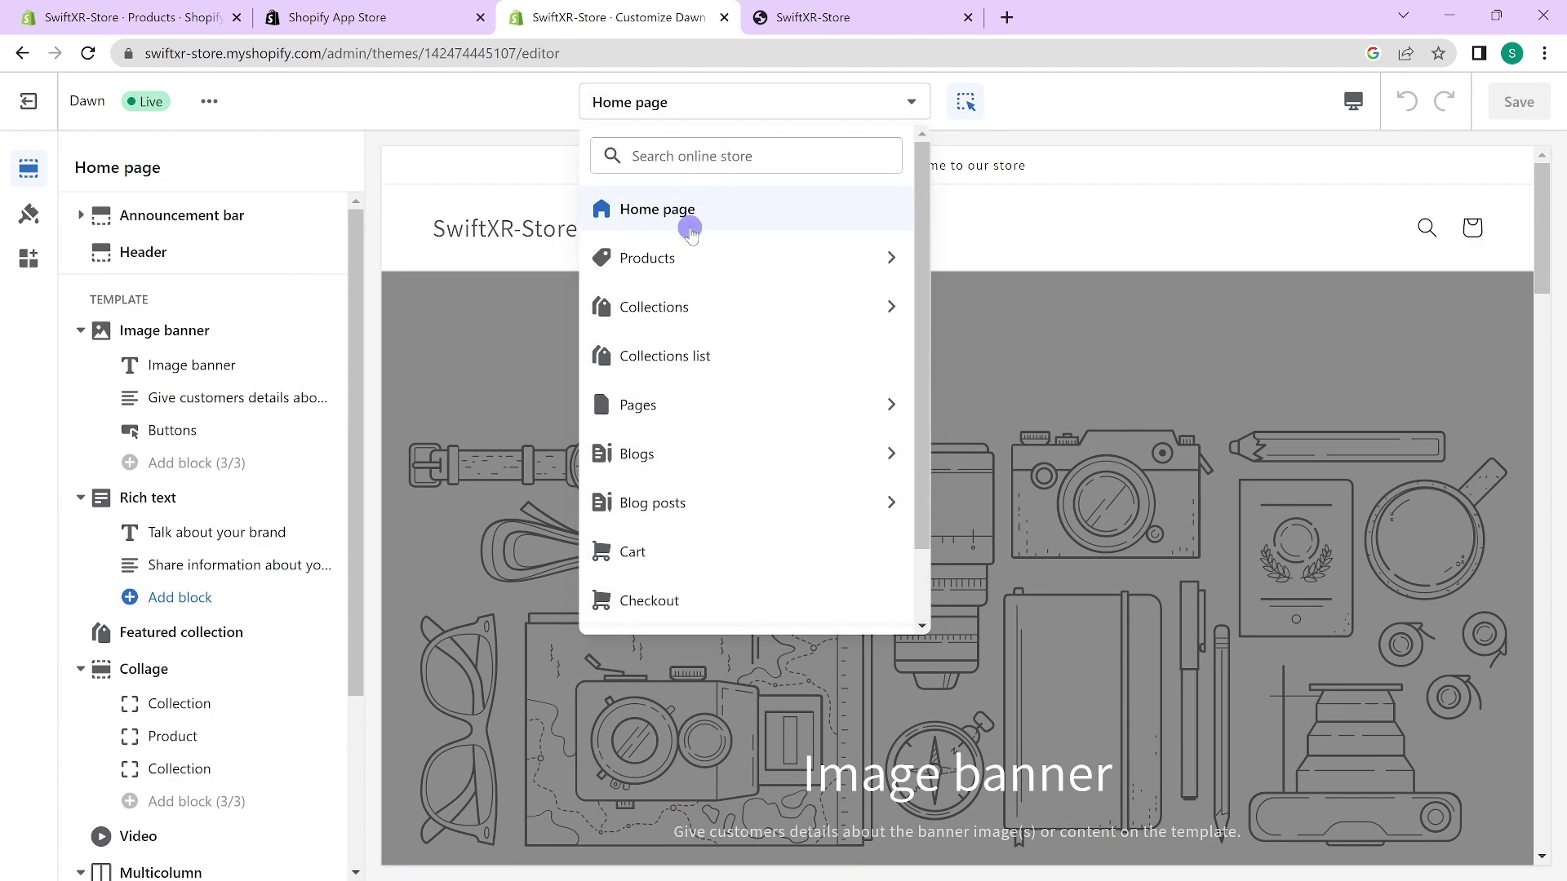
pyautogui.click(671, 254)
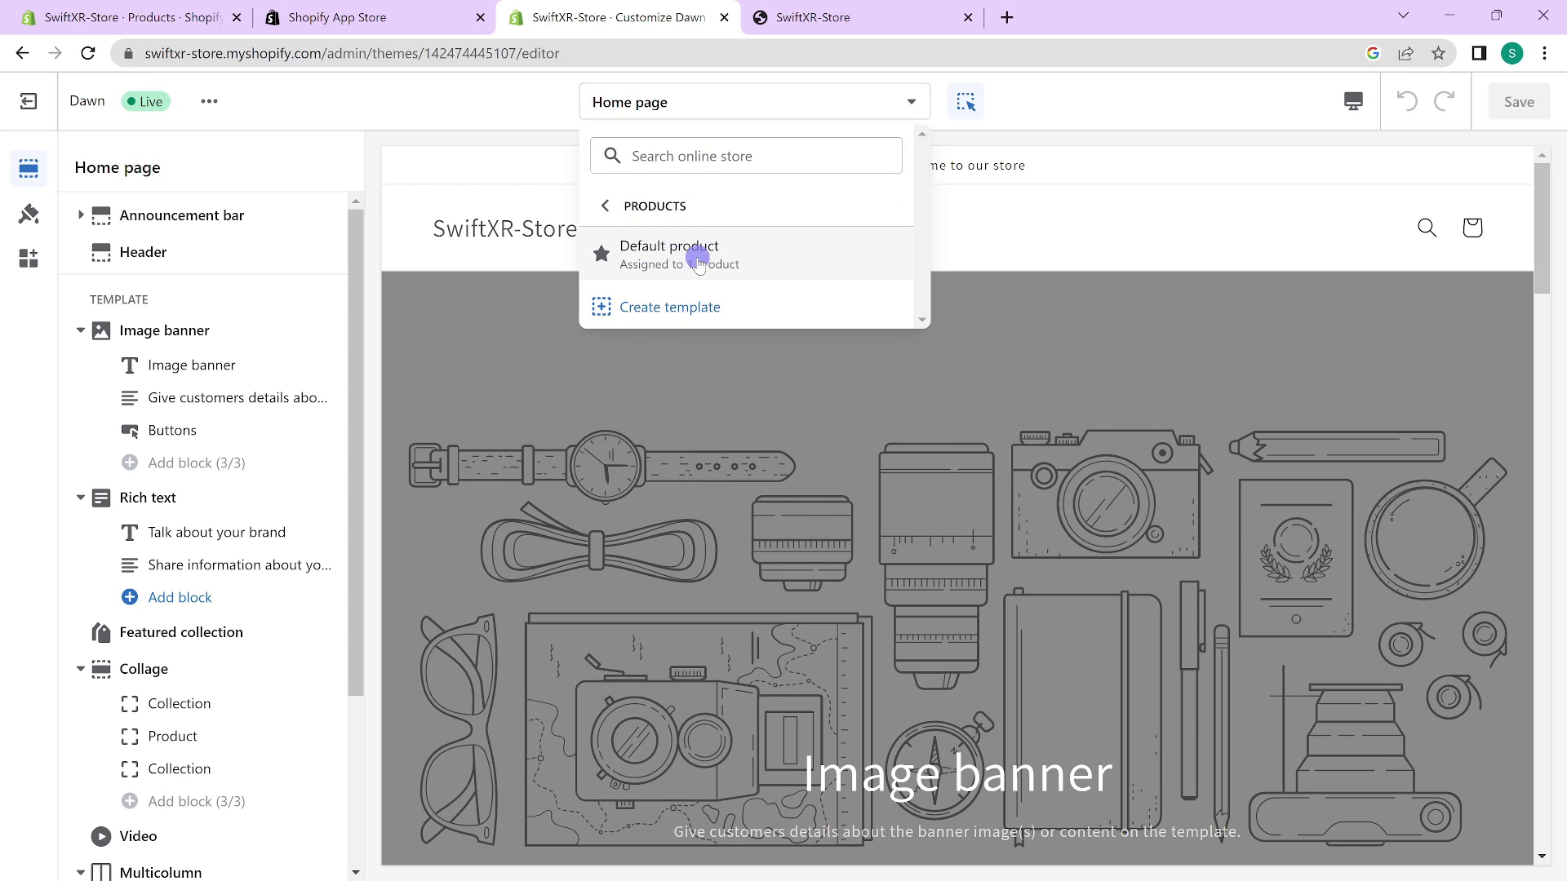
pyautogui.click(705, 254)
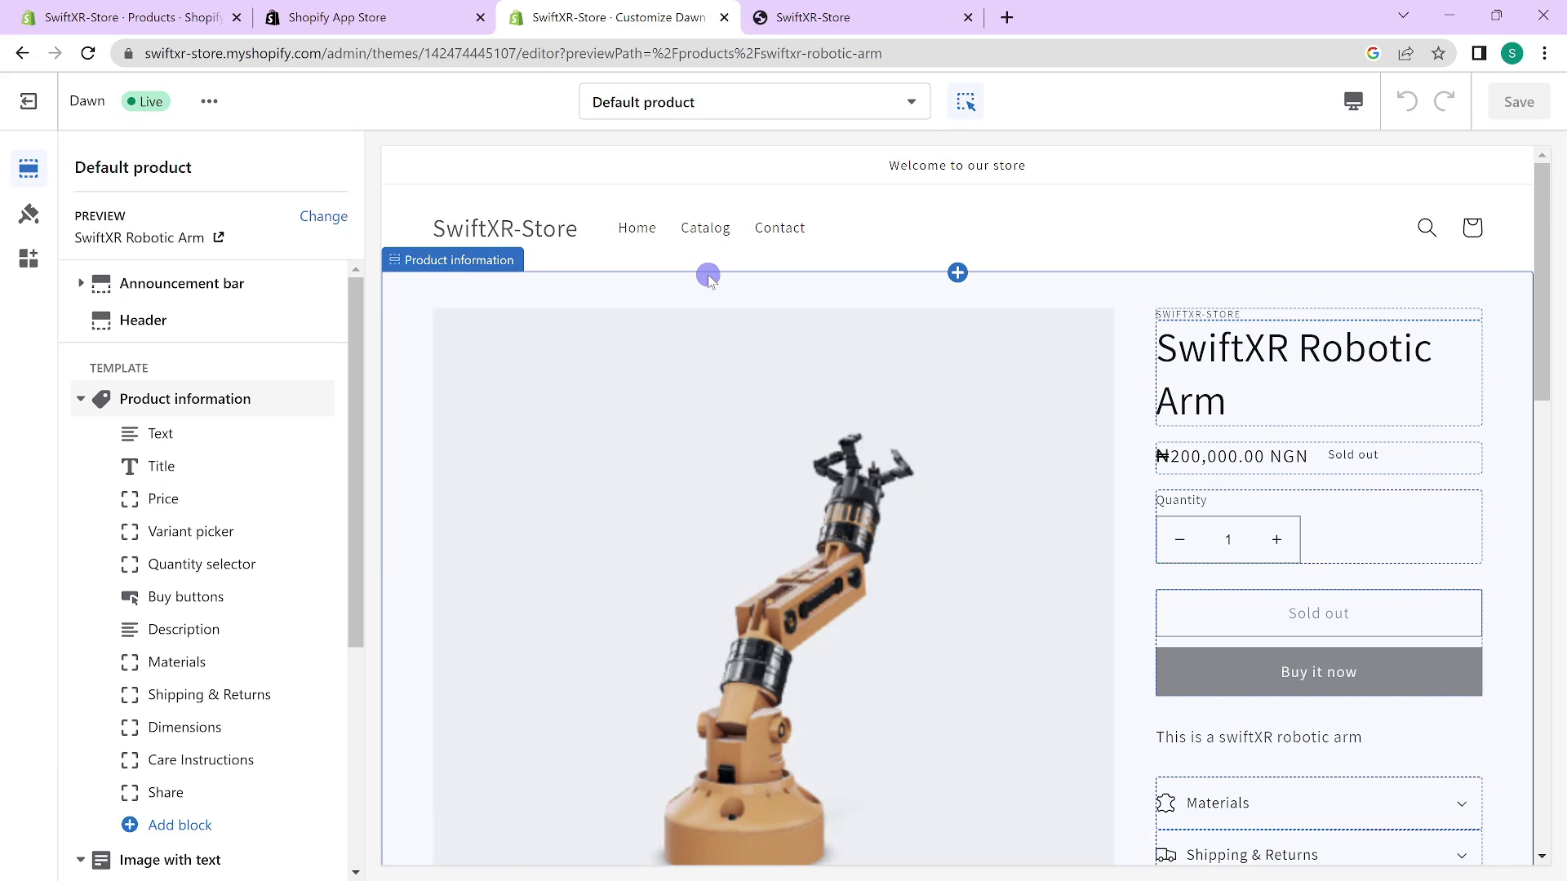
# Add a SwiftXR Viewer app section to the Default product template and review its block settings.
pyautogui.scroll(-5, 285, 365)
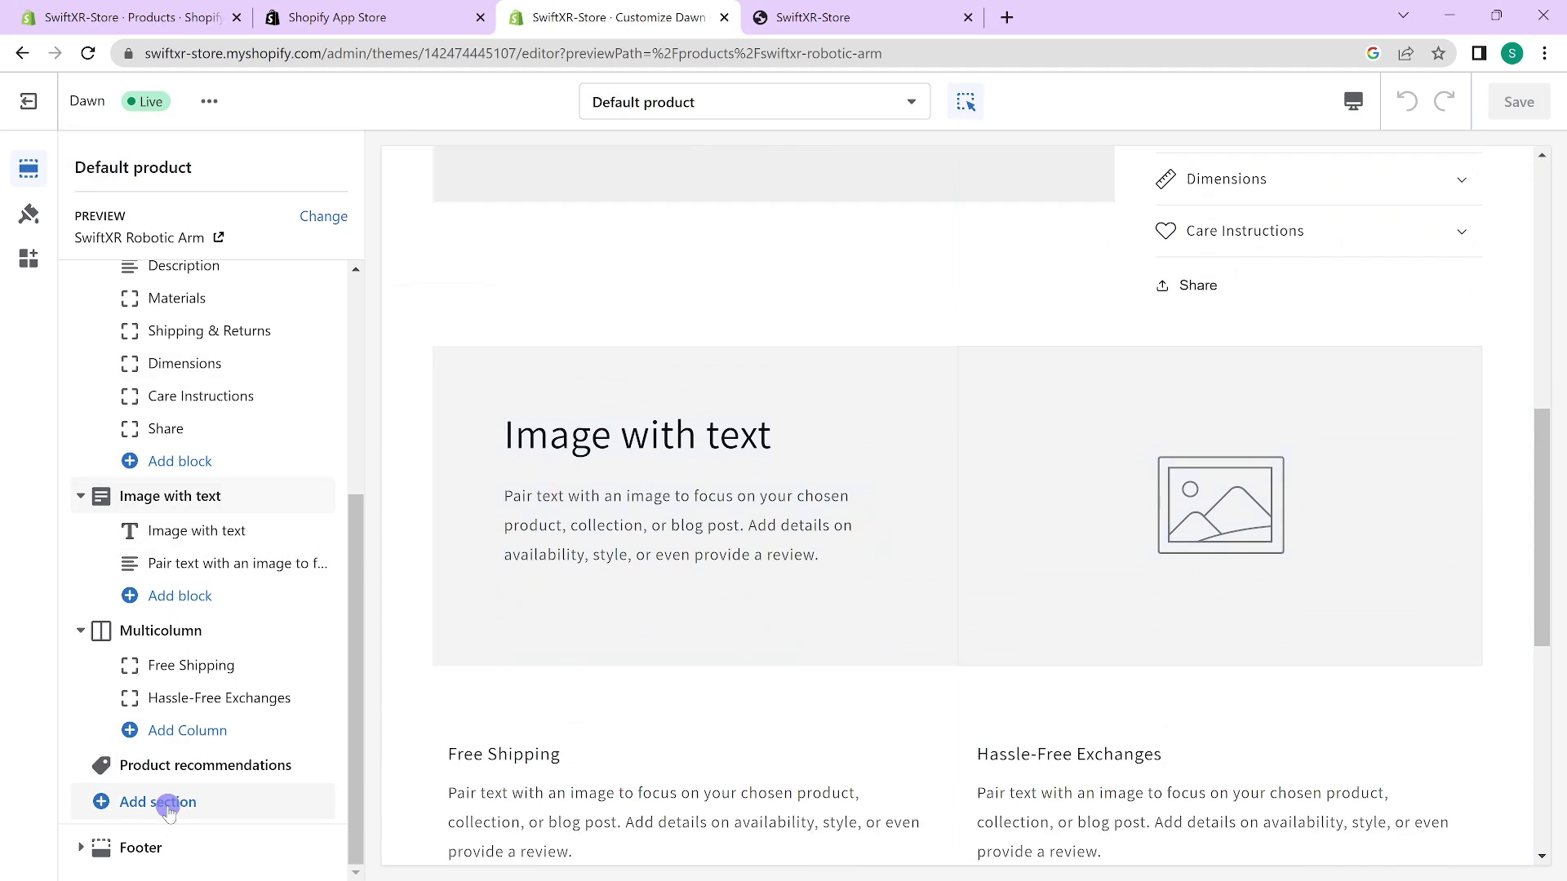
pyautogui.click(167, 806)
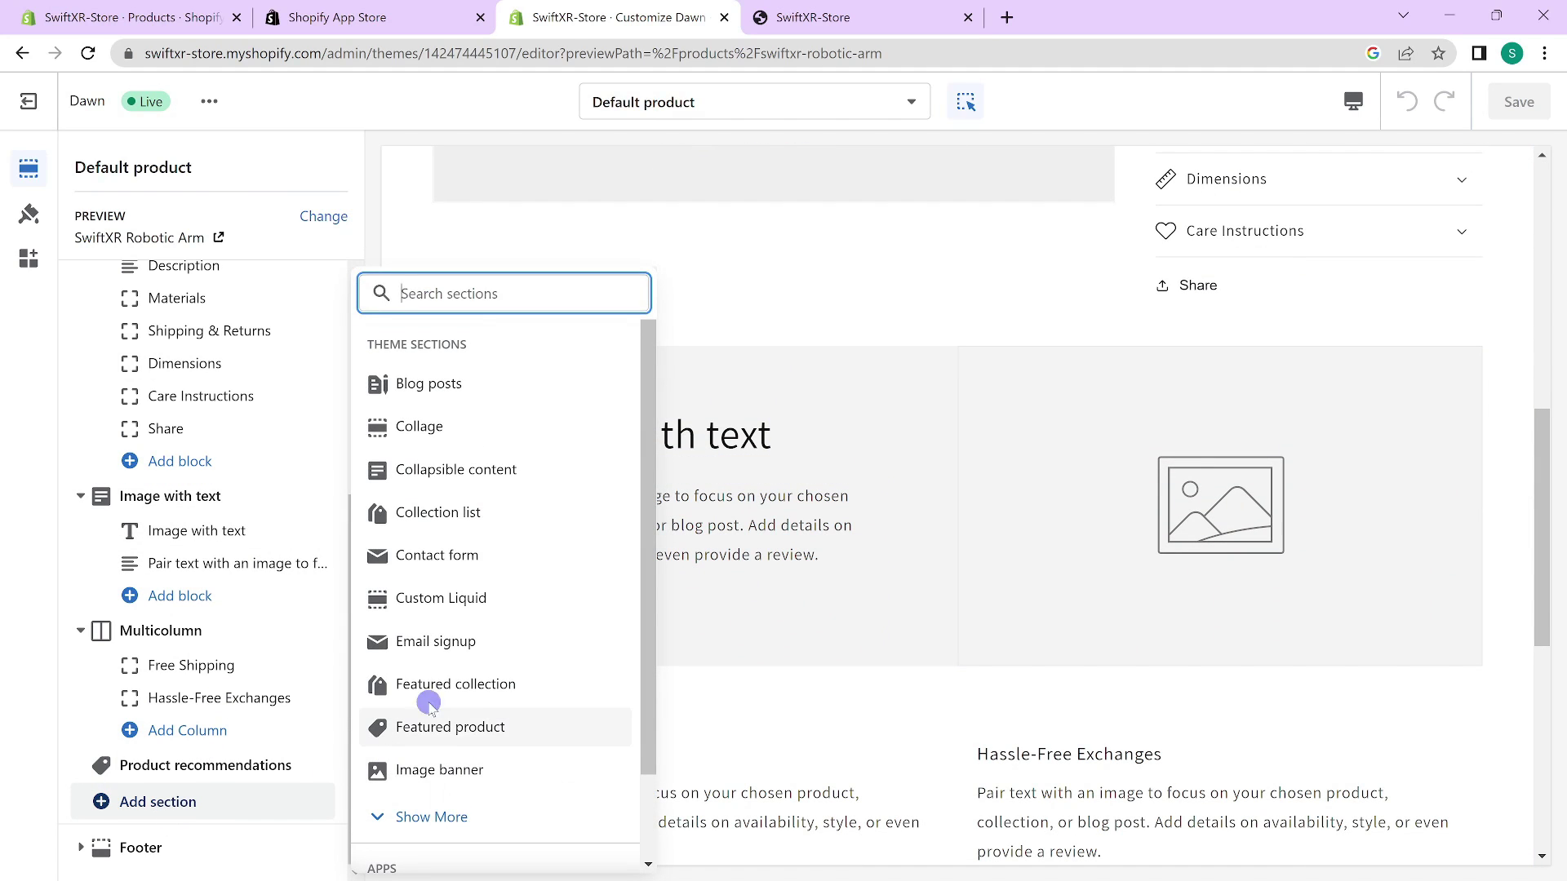
pyautogui.scroll(-2, 497, 682)
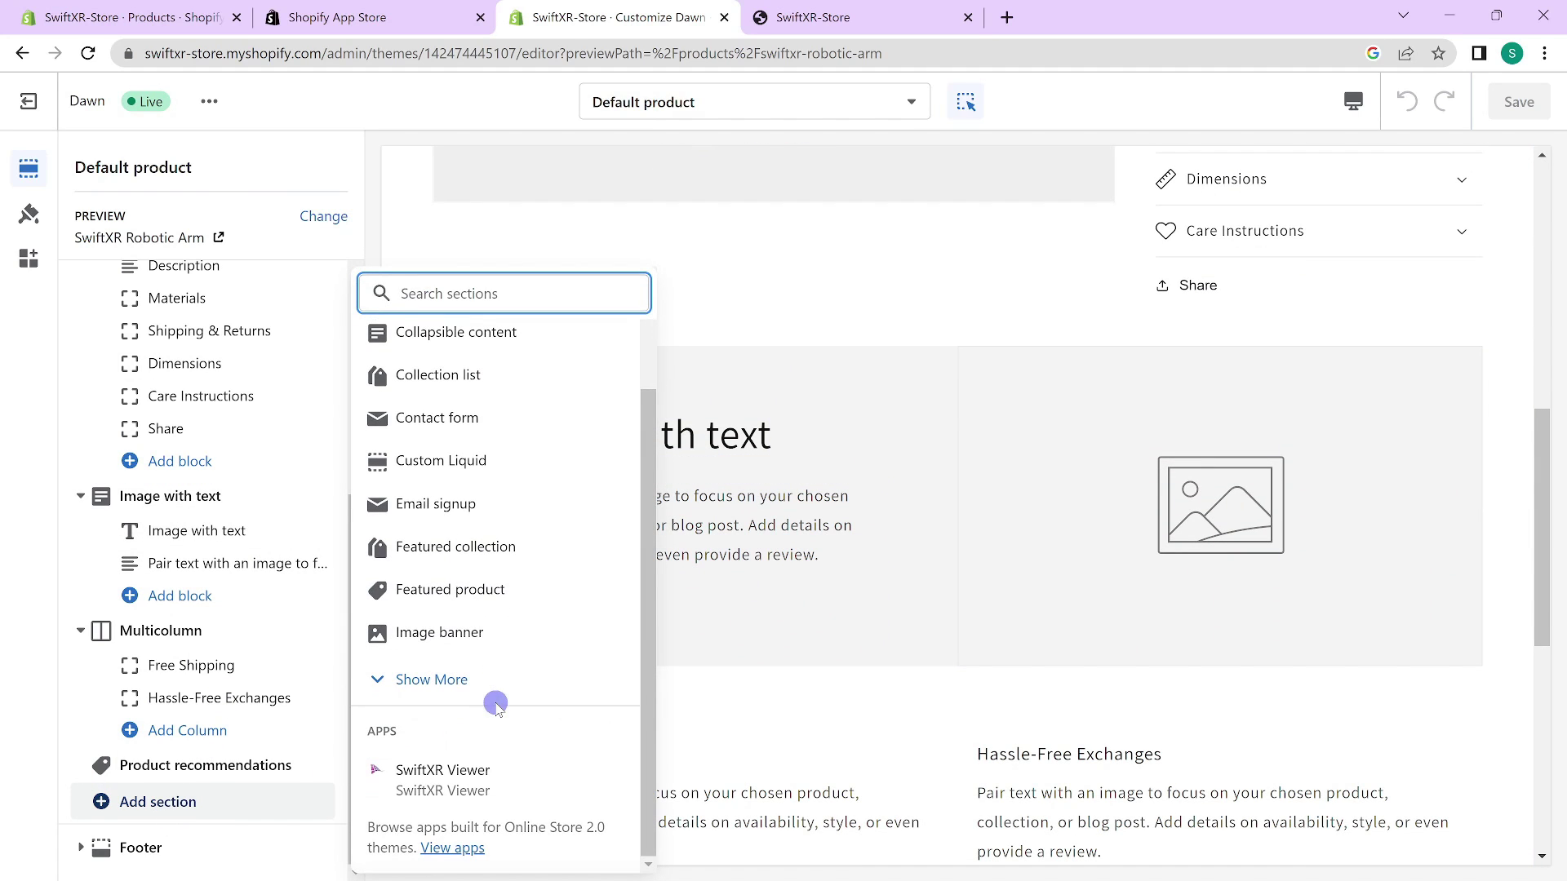
pyautogui.click(463, 781)
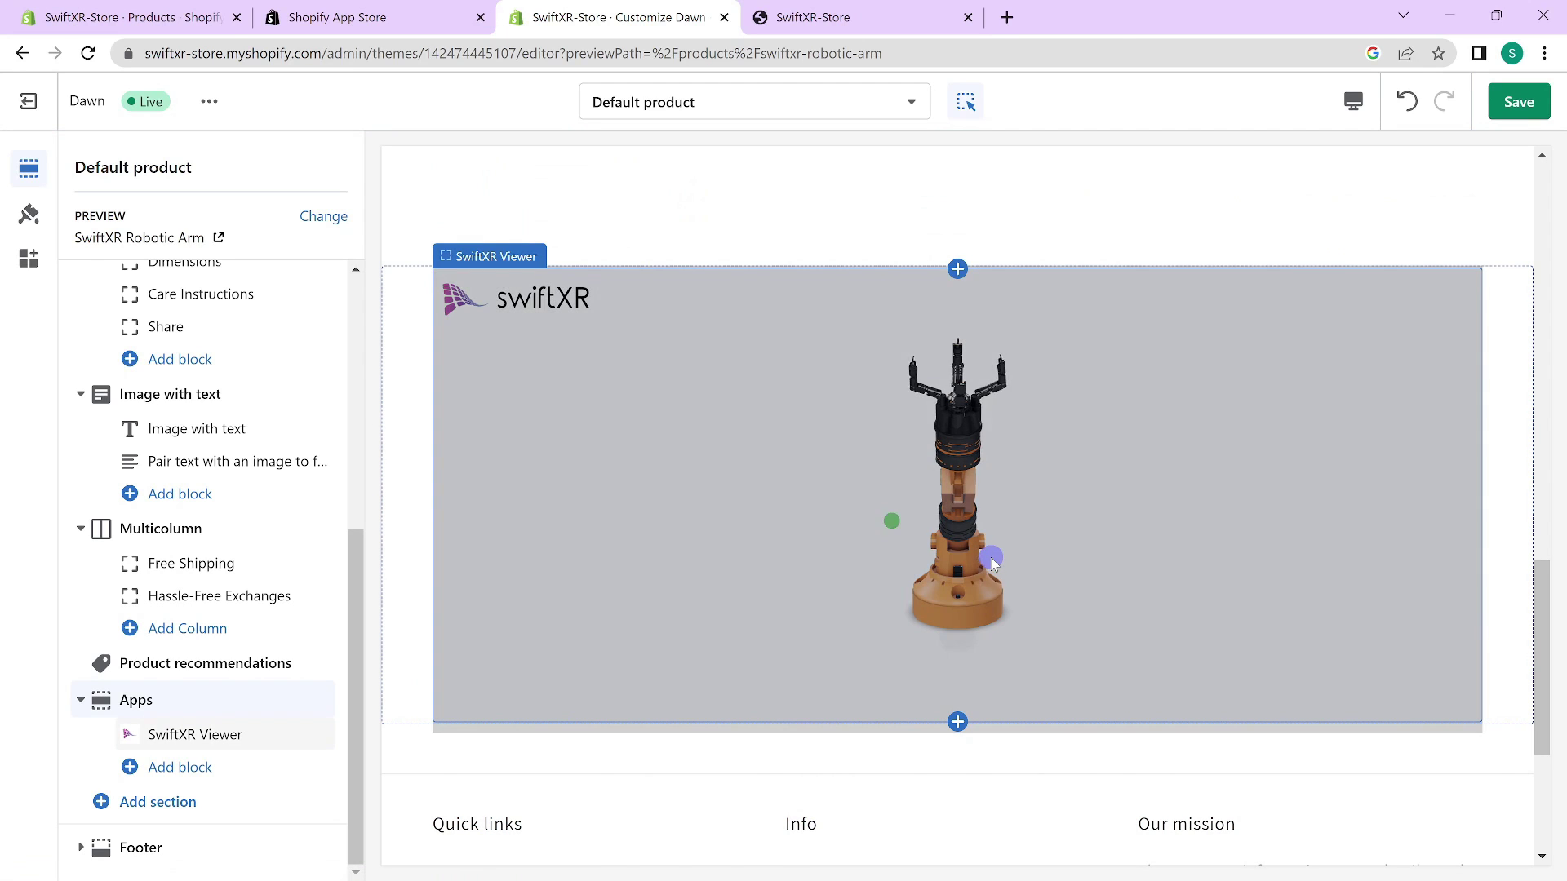
pyautogui.click(580, 615)
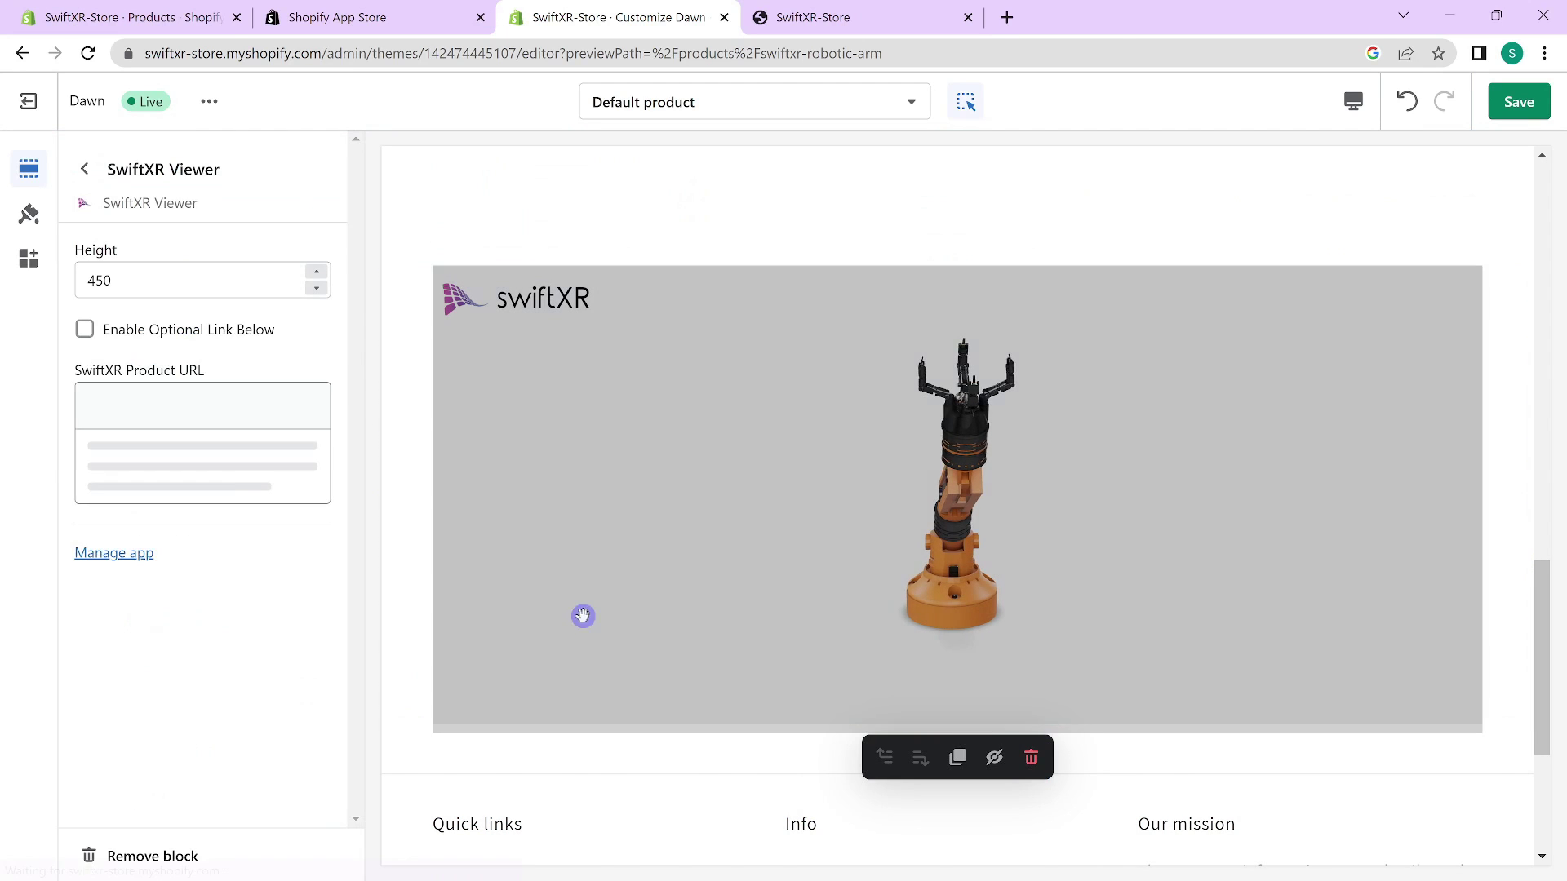
# Drag the SwiftXR Viewer Apps section above Product information and save the template.
pyautogui.click(84, 169)
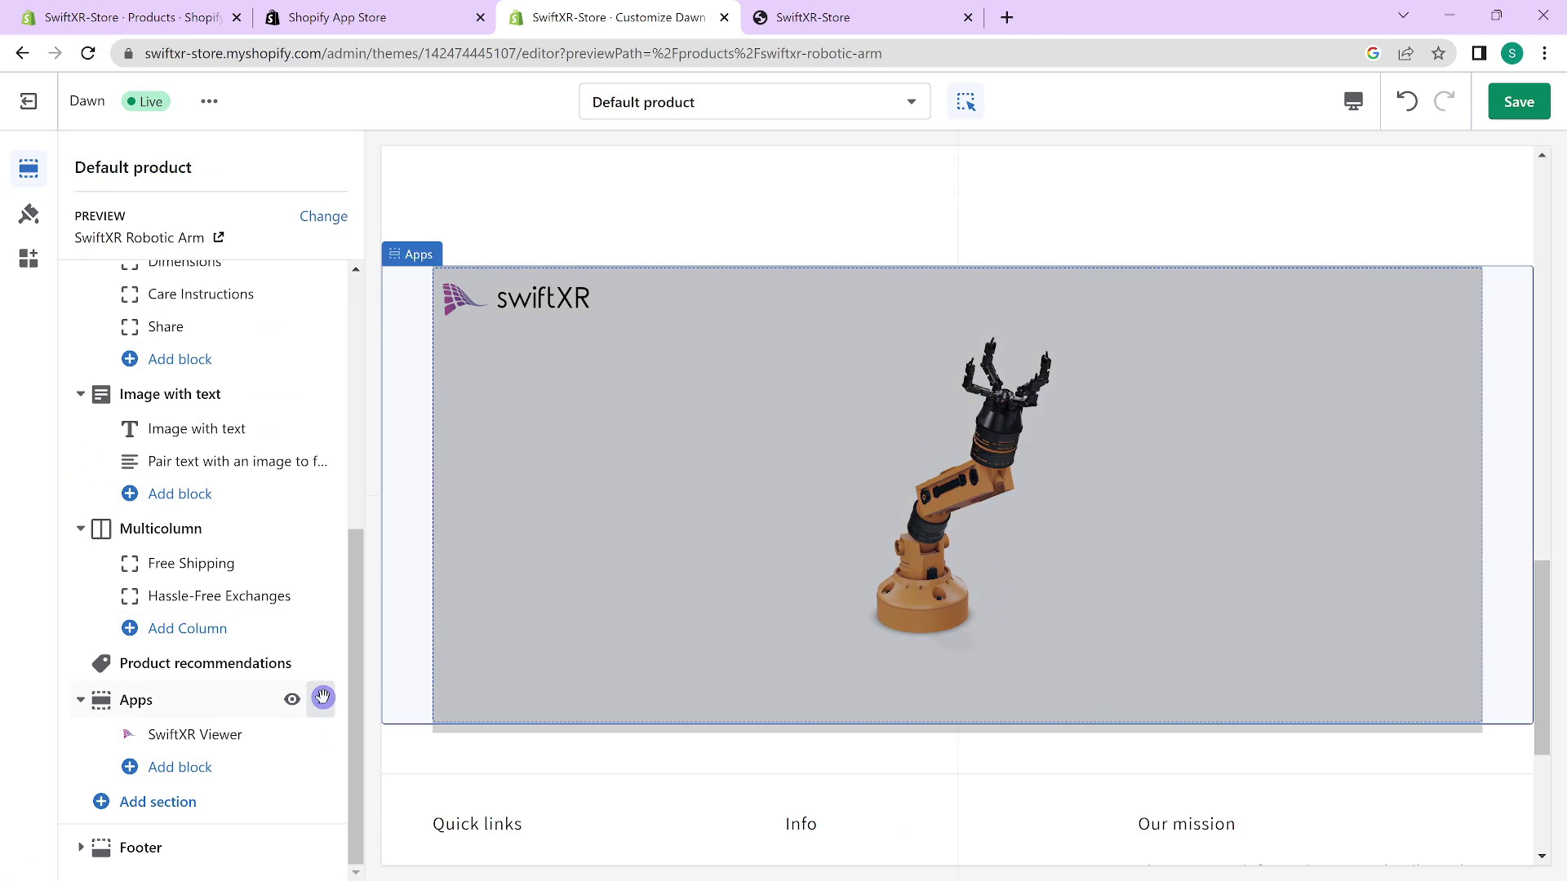
pyautogui.moveTo(323, 699); pyautogui.dragTo(303, 364)
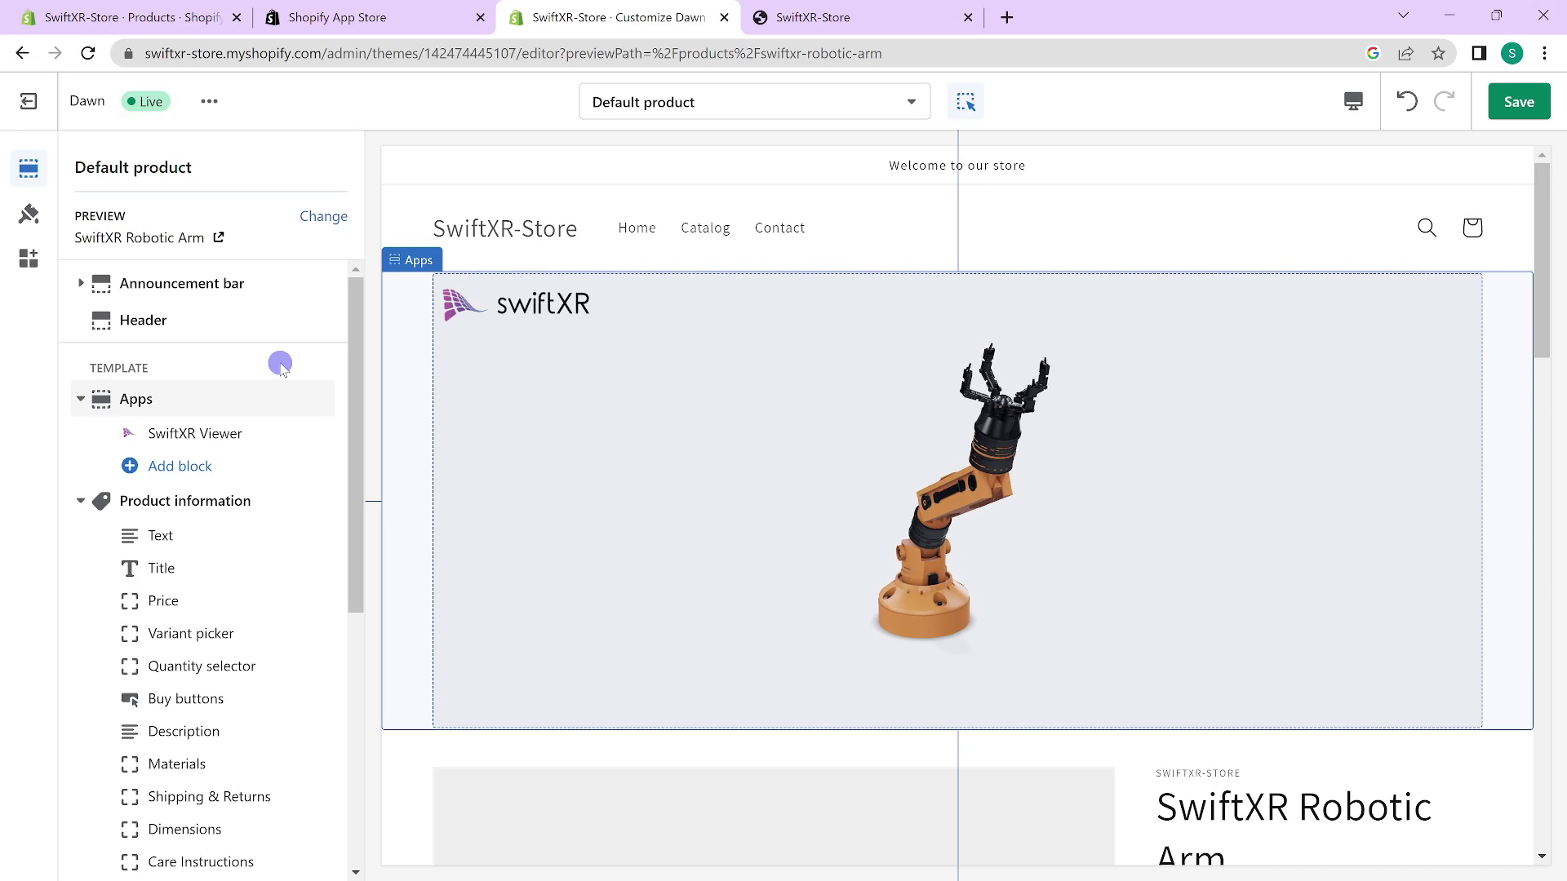
pyautogui.click(1518, 114)
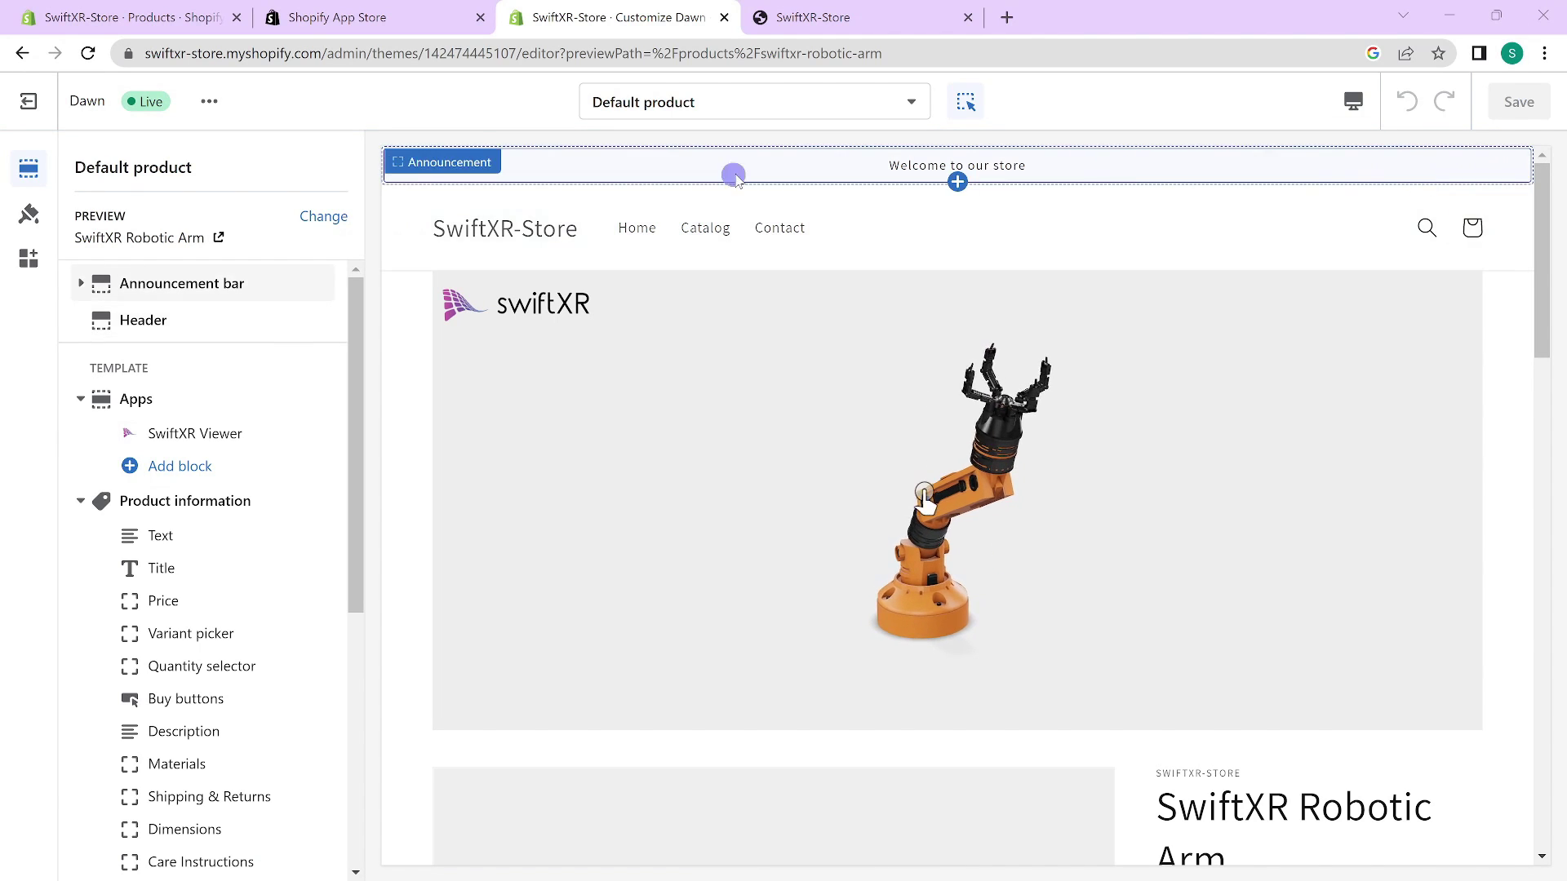
# Exit the theme editor, open the live store, and open the SwiftXR Robotic Arm product from Featured products.
pyautogui.click(31, 103)
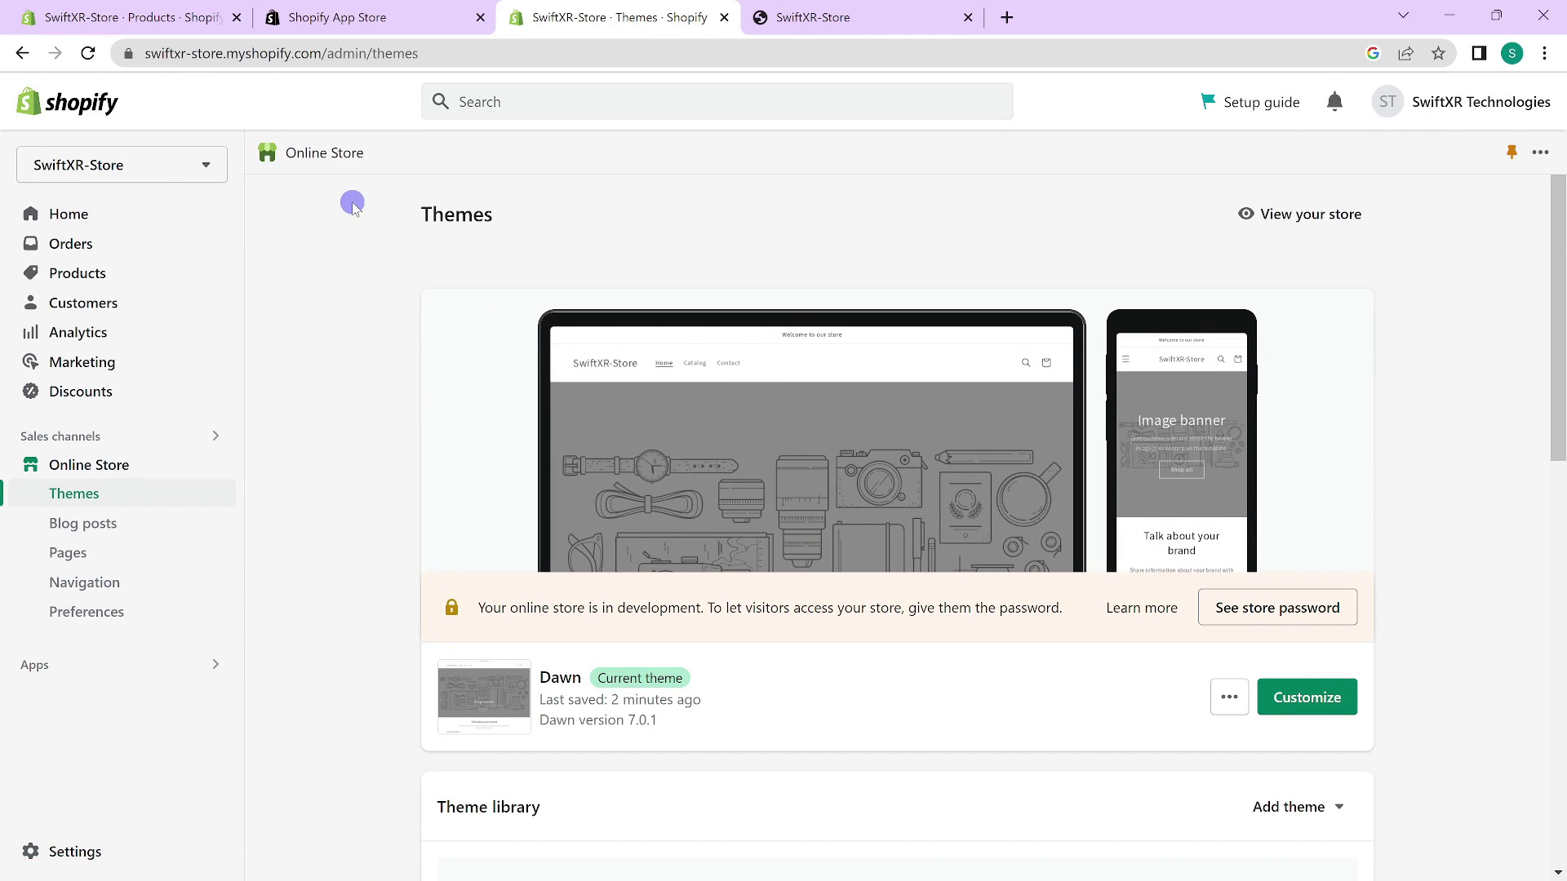
pyautogui.click(1289, 213)
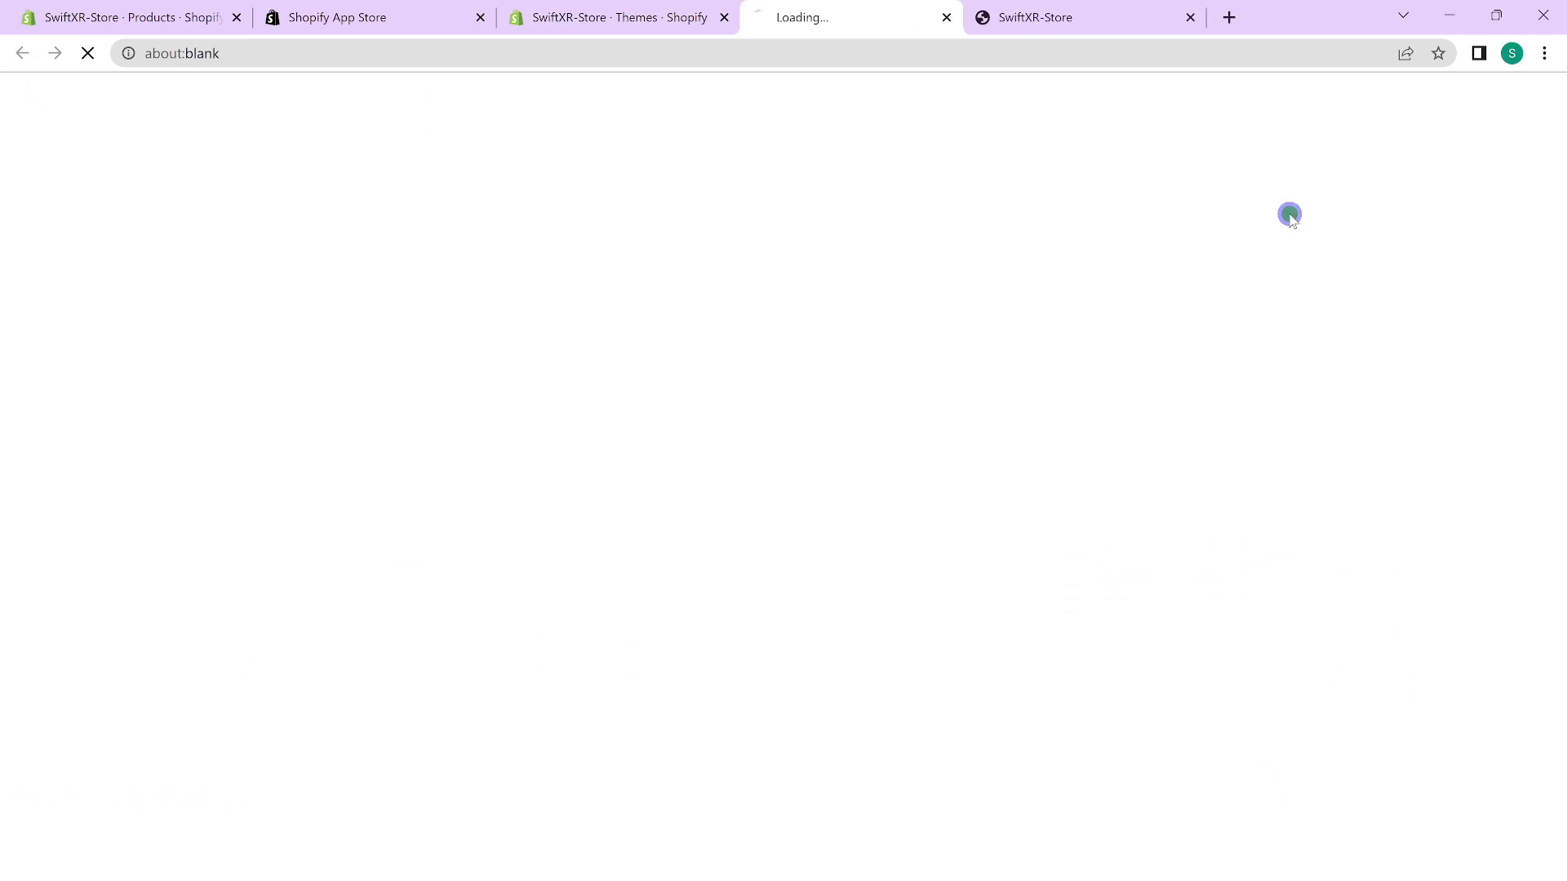
pyautogui.scroll(-6, 845, 318)
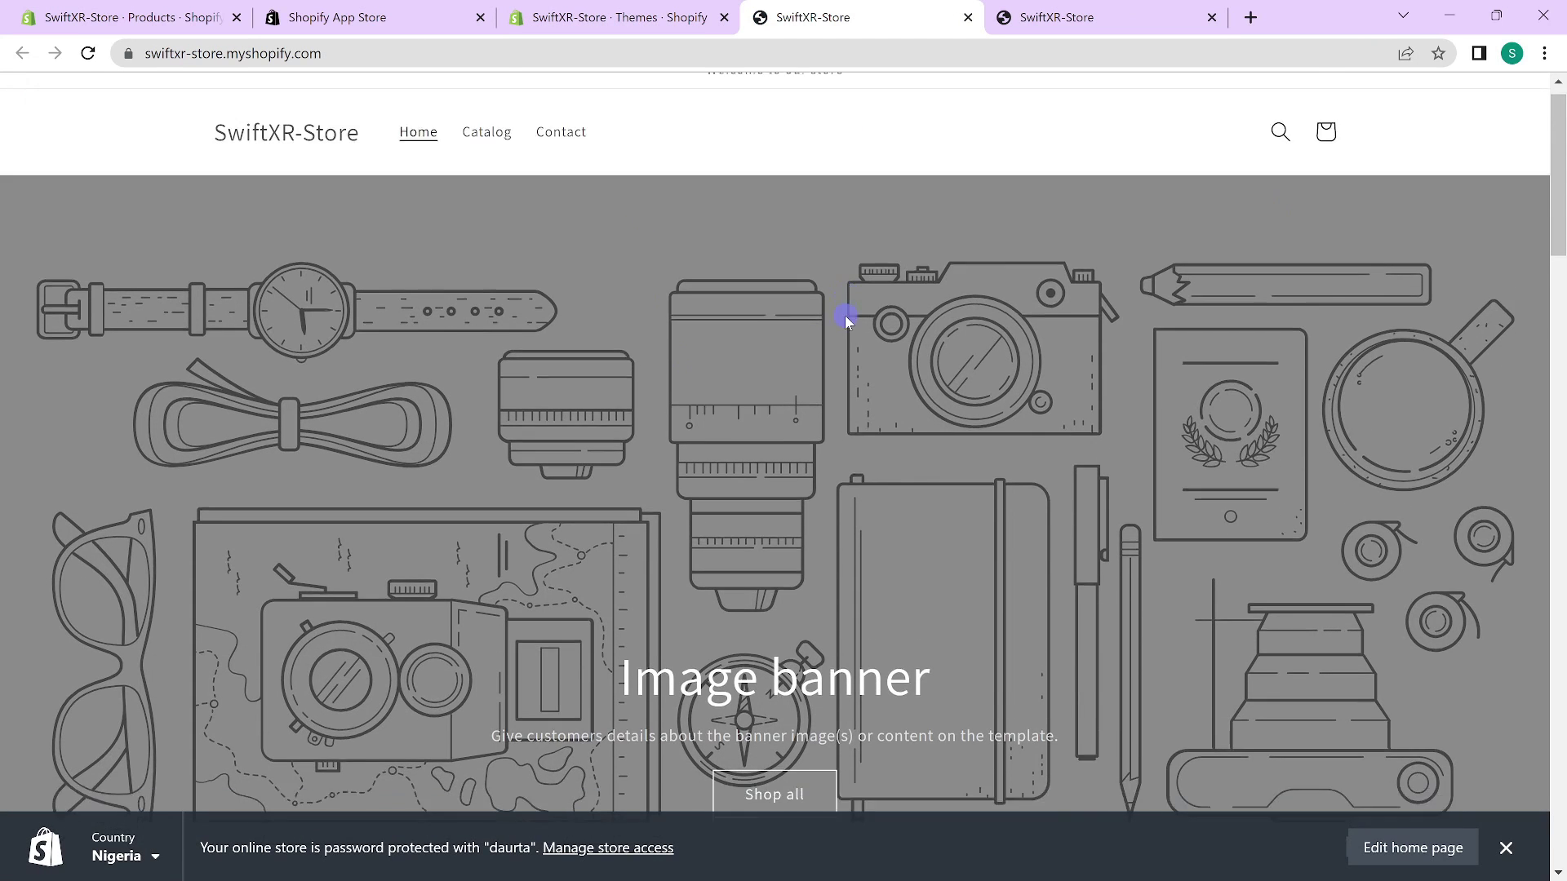
pyautogui.scroll(-2, 312, 491)
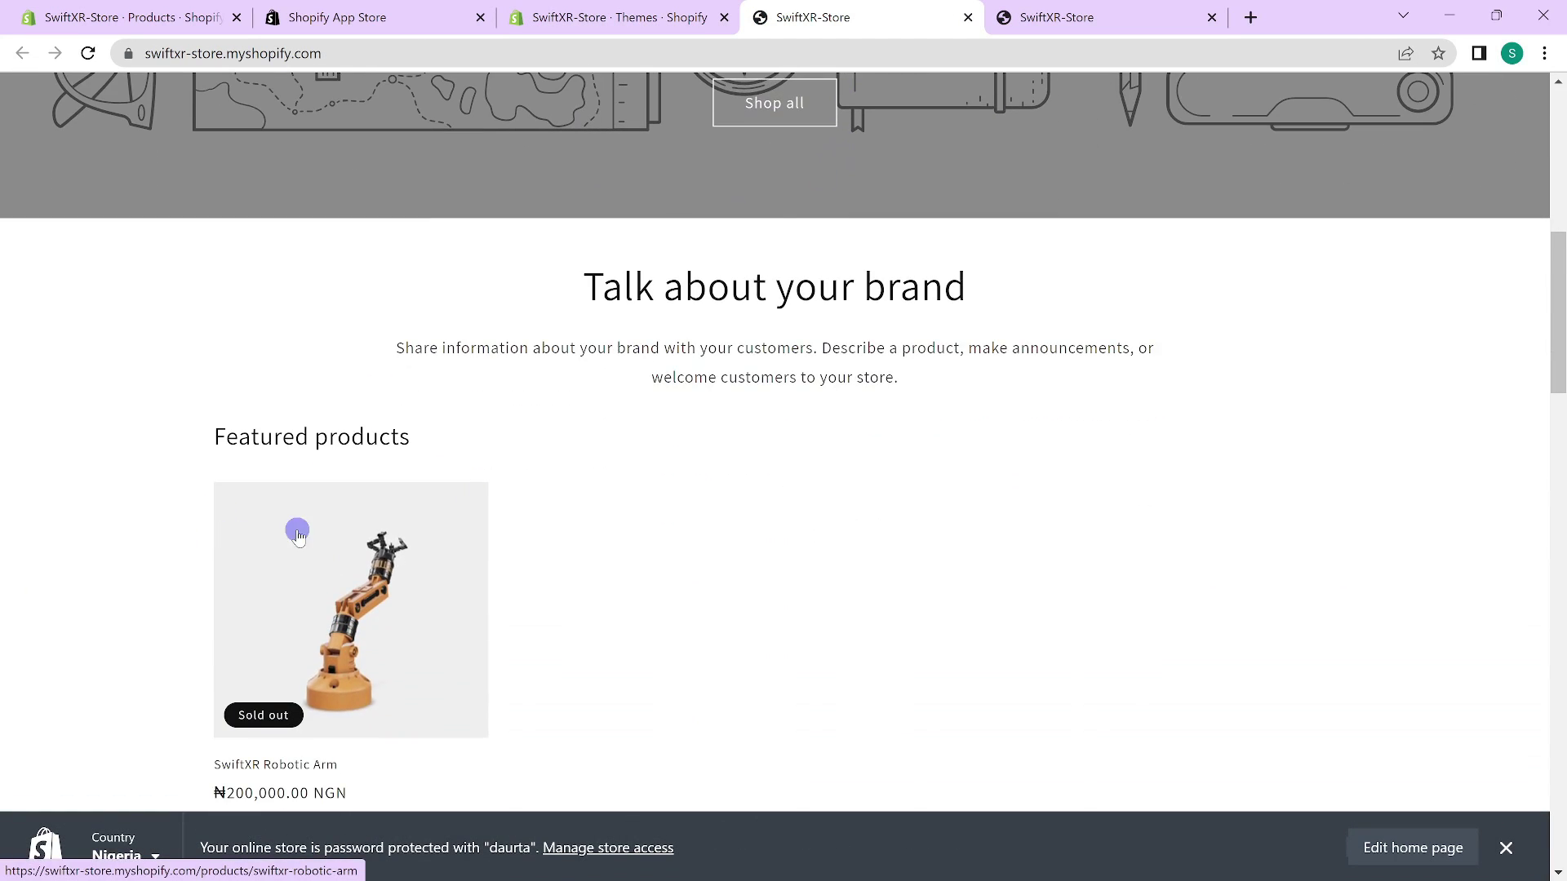
pyautogui.click(344, 594)
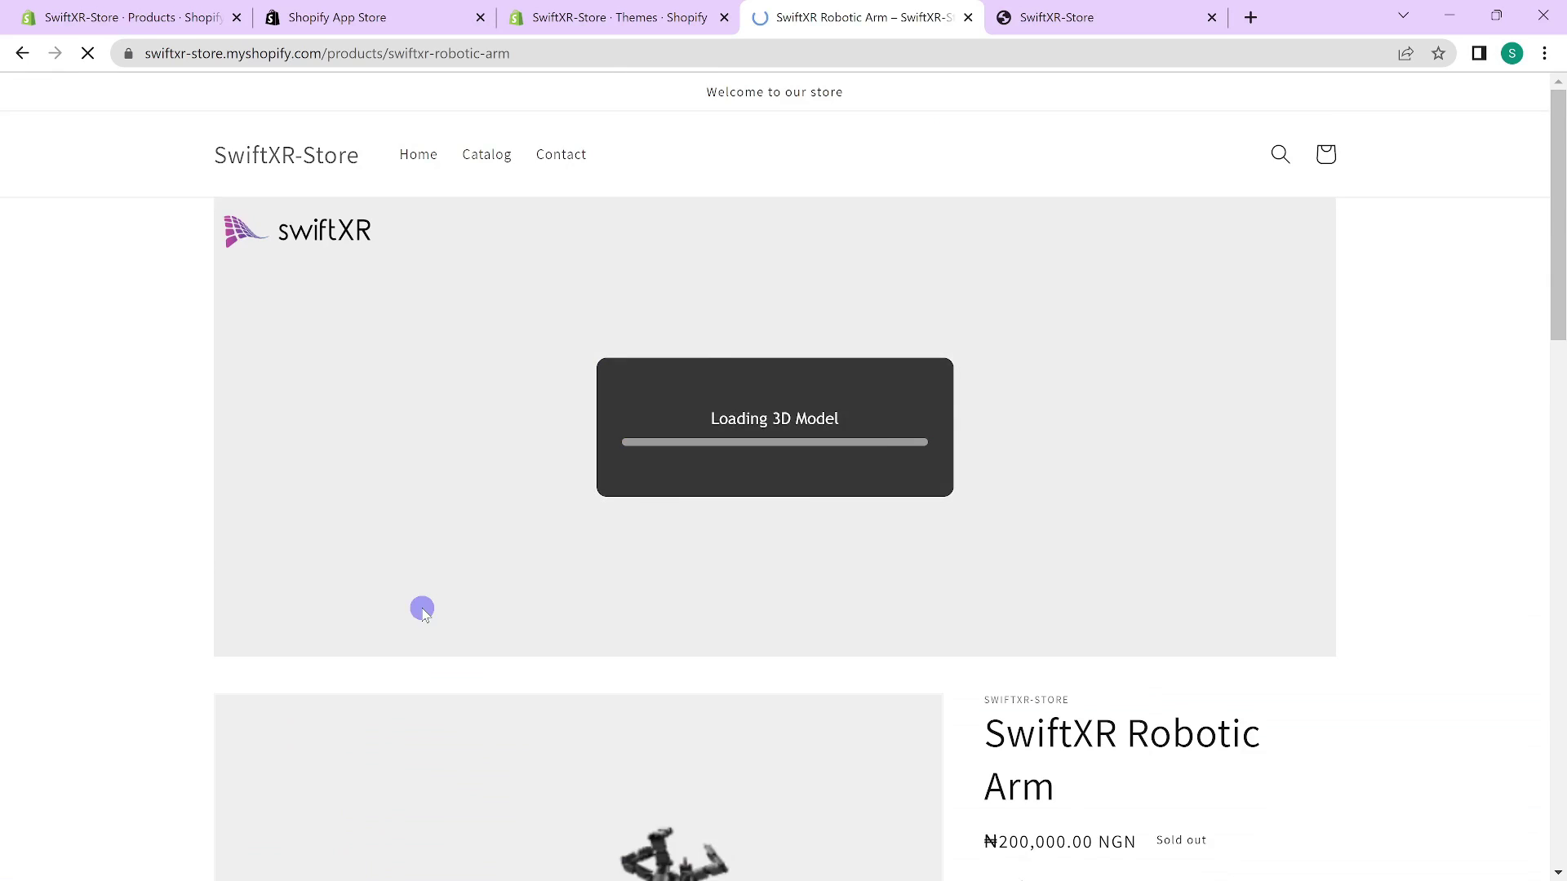